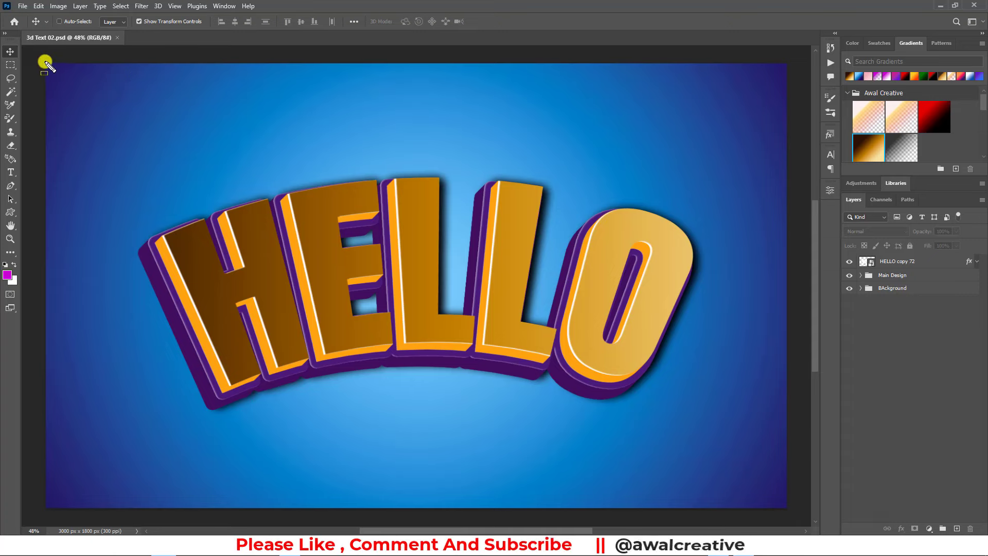
Create a blank white Untitled-1 document at 3000 × 1800 px and 300 ppi
{"action": "left_click_drag", "start_coordinate": [45, 62], "coordinate": [787, 508]}
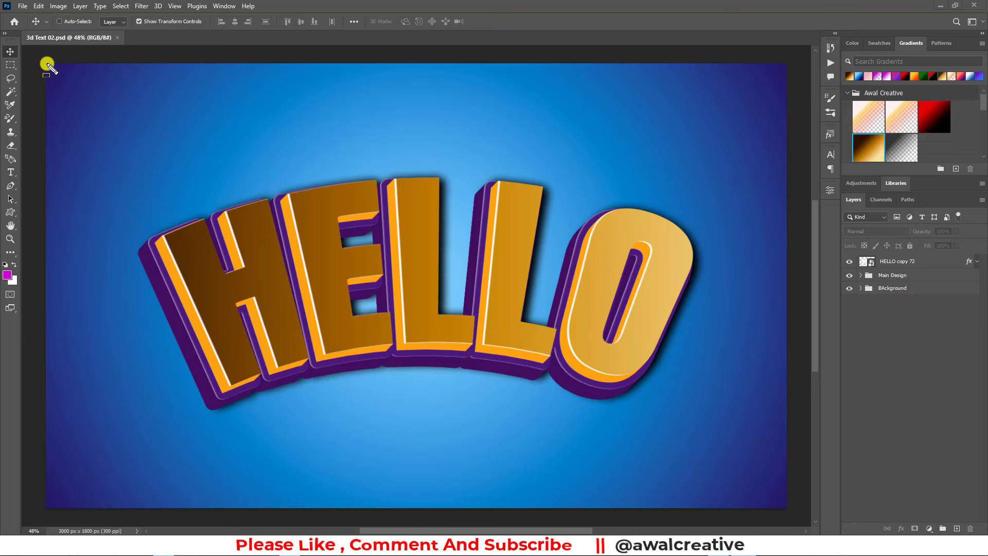
{"action": "left_click_drag", "start_coordinate": [47, 64], "coordinate": [784, 507]}
{"action": "left_click", "coordinate": [21, 6]}
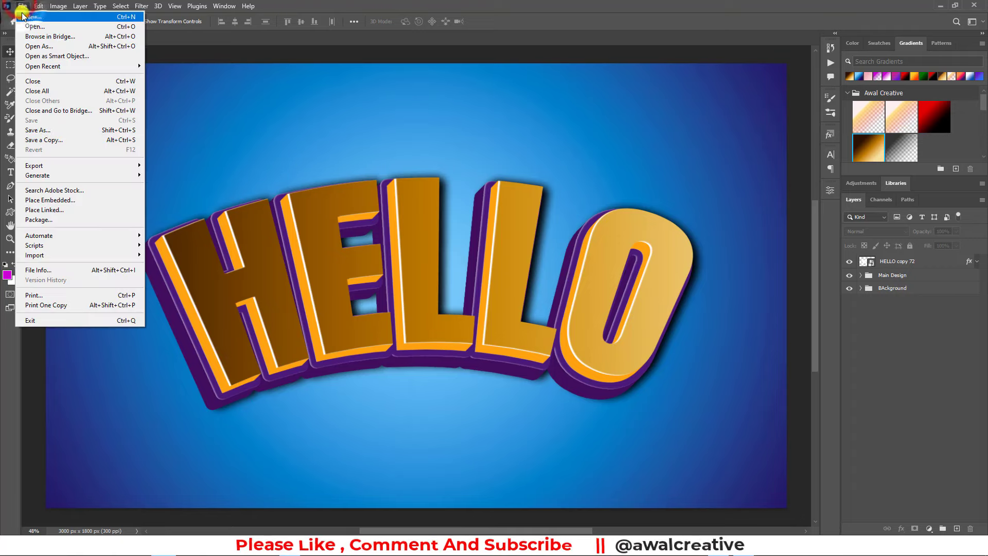
{"action": "left_click", "coordinate": [33, 17]}
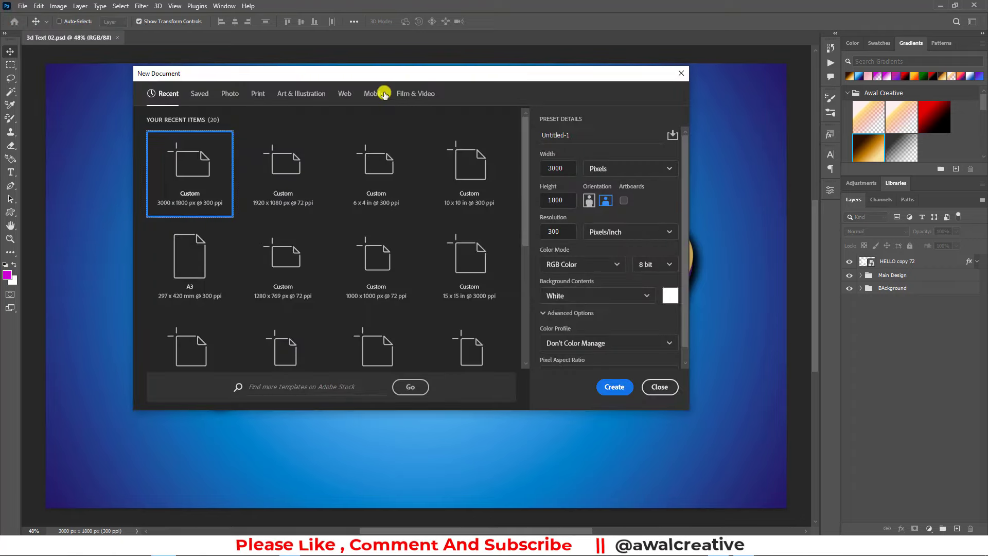
{"action": "left_click_drag", "start_coordinate": [365, 78], "coordinate": [392, 117]}
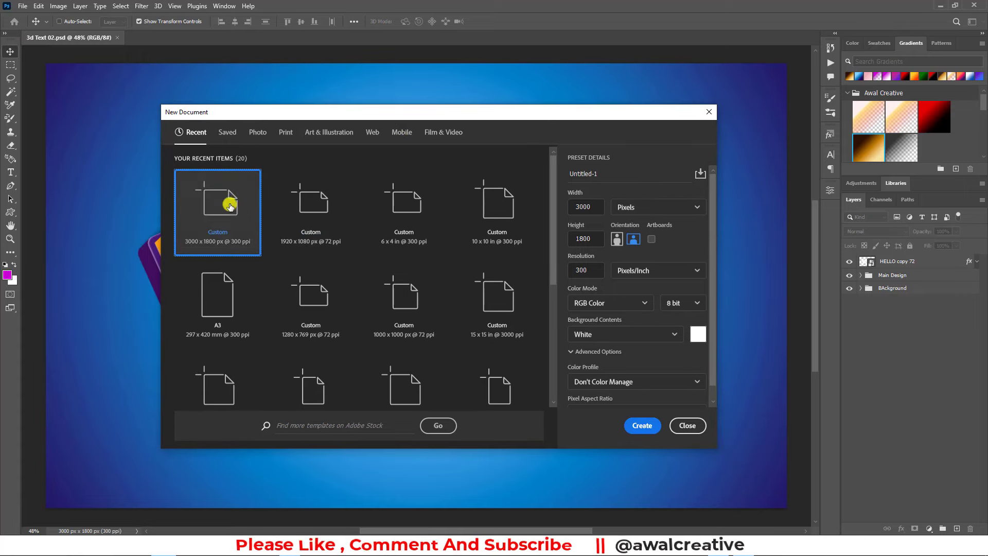
{"action": "left_click", "coordinate": [593, 205]}
{"action": "left_click", "coordinate": [591, 238]}
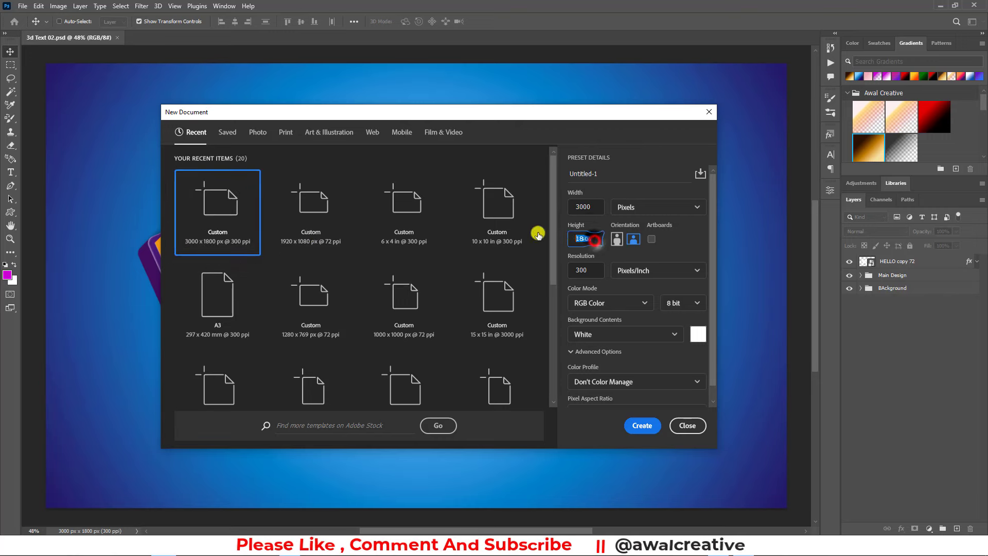
{"action": "left_click", "coordinate": [588, 272]}
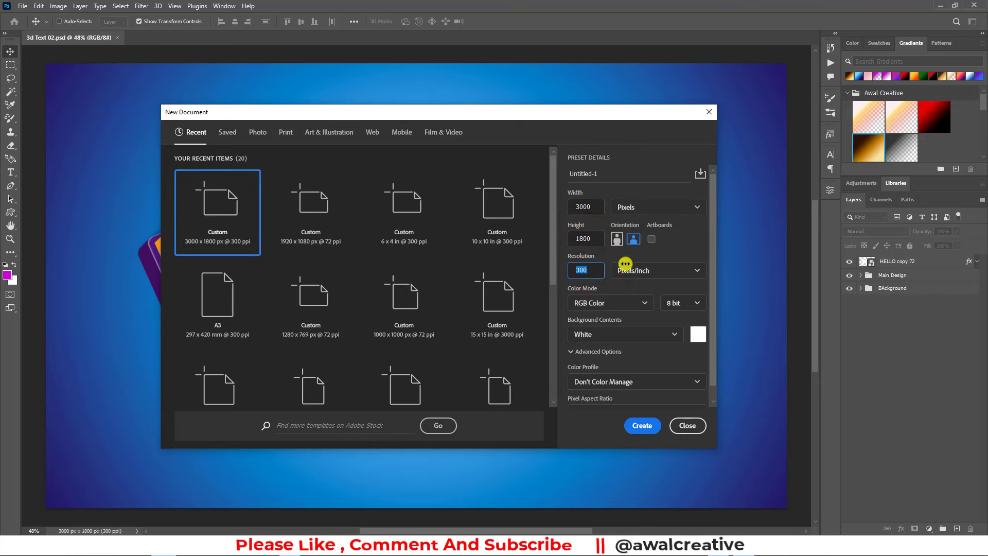
{"action": "left_click", "coordinate": [632, 426]}
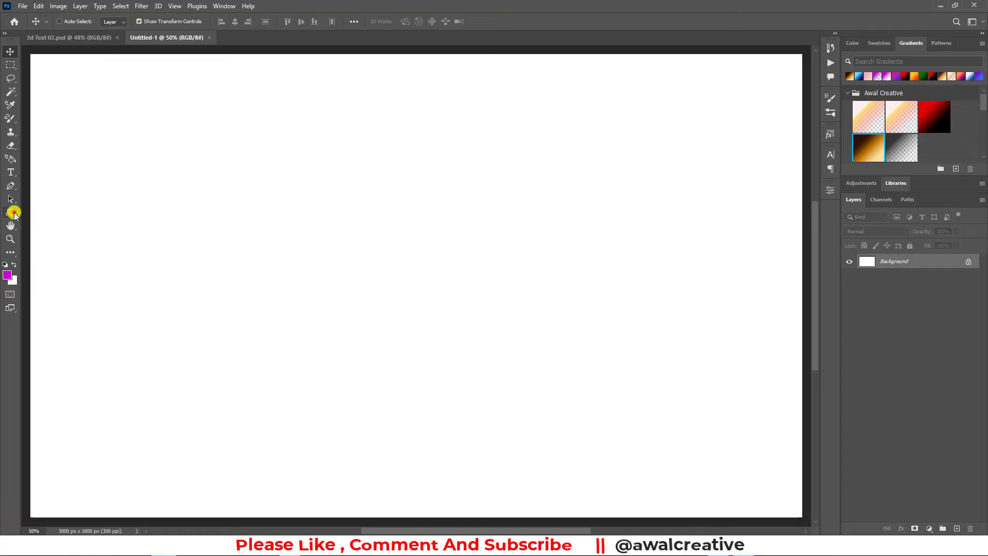
Draw a rectangle sized exactly 3000 × 1800 px with the Rectangle Tool
{"action": "left_click", "coordinate": [12, 214]}
{"action": "right_click", "coordinate": [11, 212]}
{"action": "left_click", "coordinate": [46, 212]}
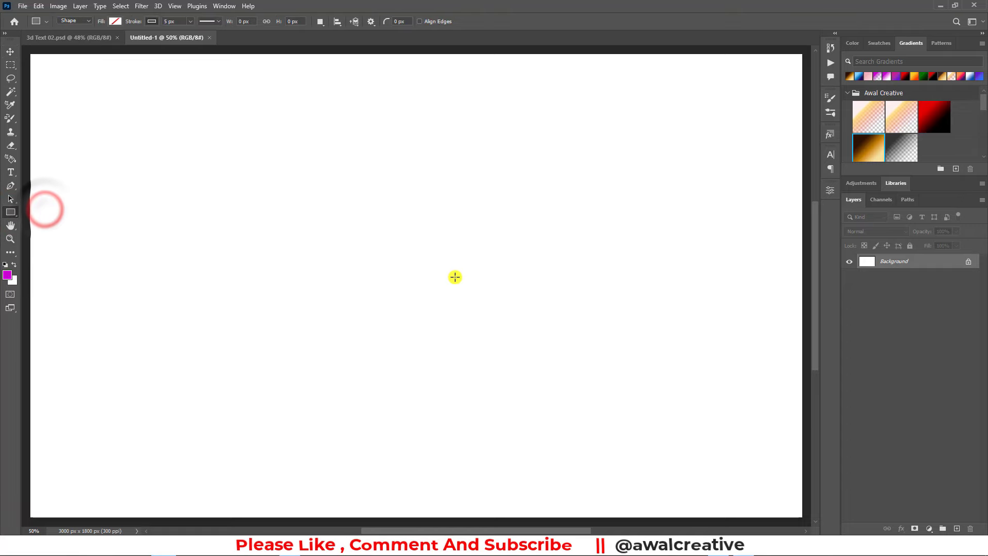
{"action": "left_click", "coordinate": [381, 229]}
{"action": "type", "text": "3000"}
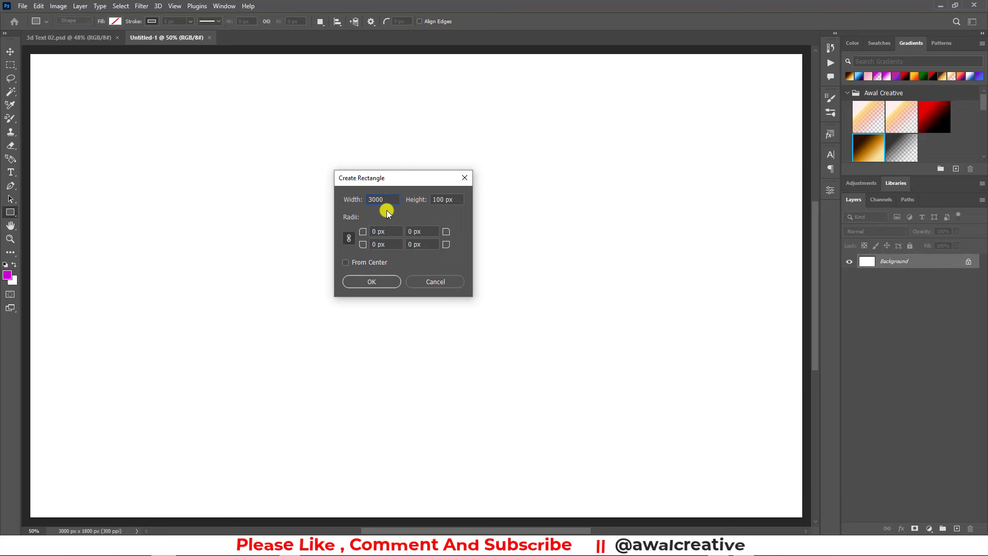
{"action": "key", "text": "Tab"}
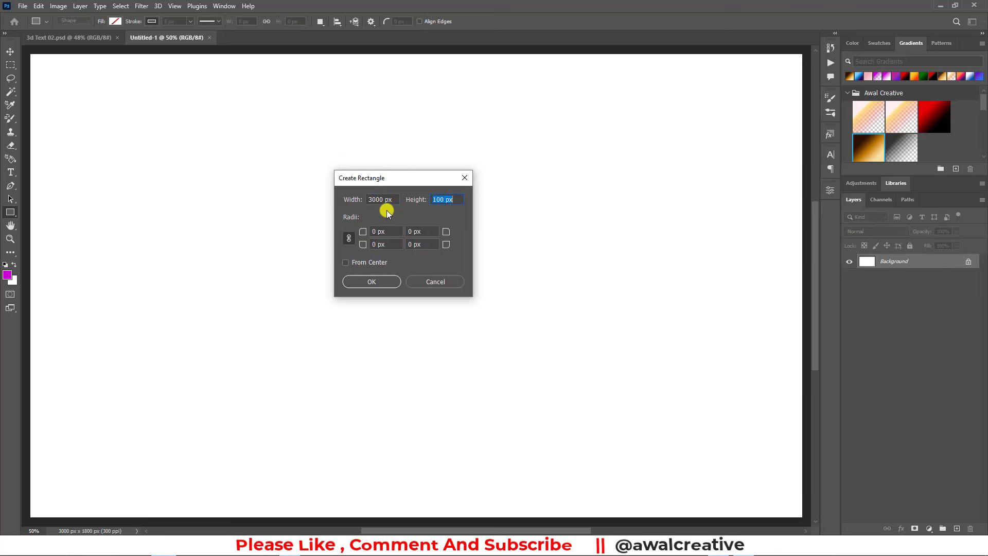
{"action": "type", "text": "18000"}
{"action": "key", "text": "BackSpace"}
{"action": "left_click", "coordinate": [374, 284]}
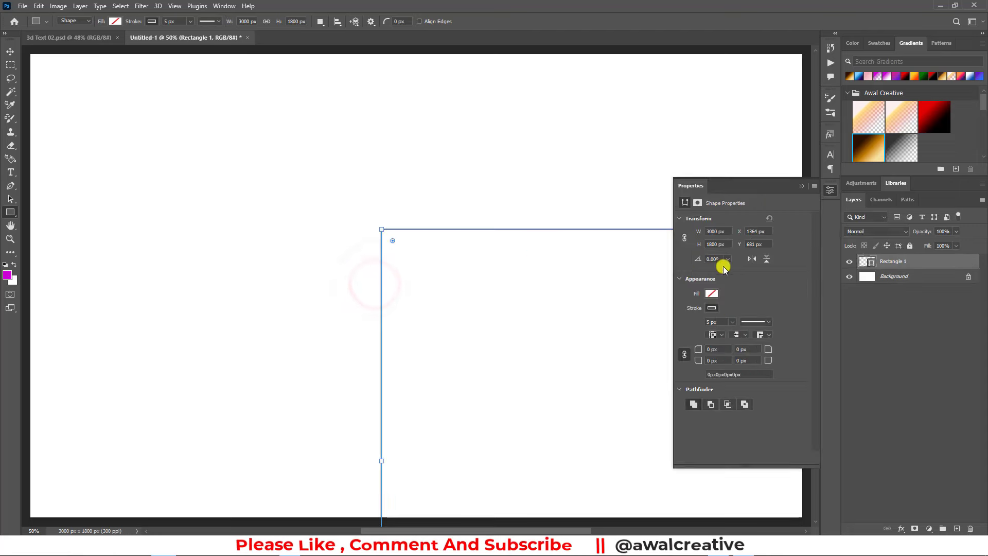
Give the rectangle a purple fill and no stroke
{"action": "left_click", "coordinate": [711, 294]}
{"action": "left_click", "coordinate": [686, 348]}
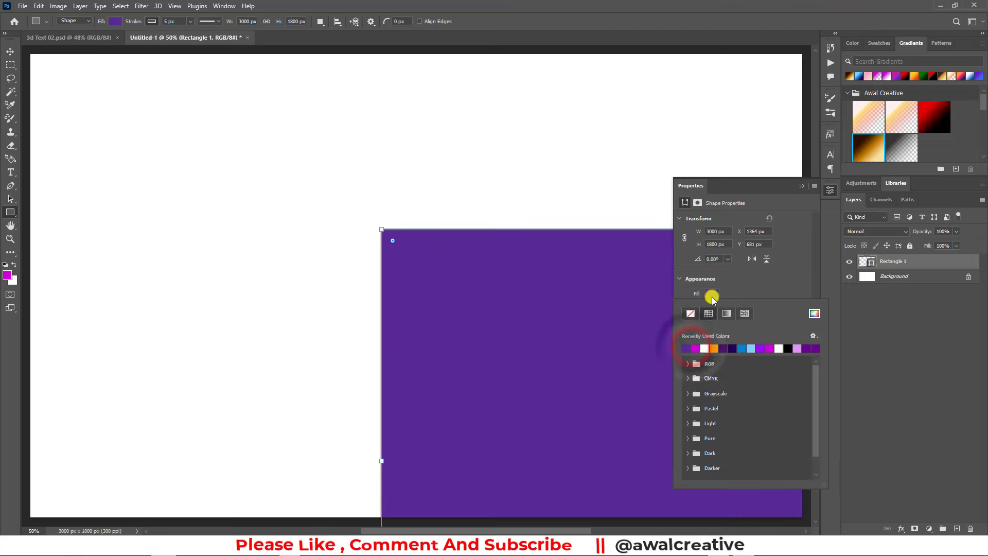
{"action": "left_click", "coordinate": [743, 282]}
{"action": "left_click", "coordinate": [711, 308]}
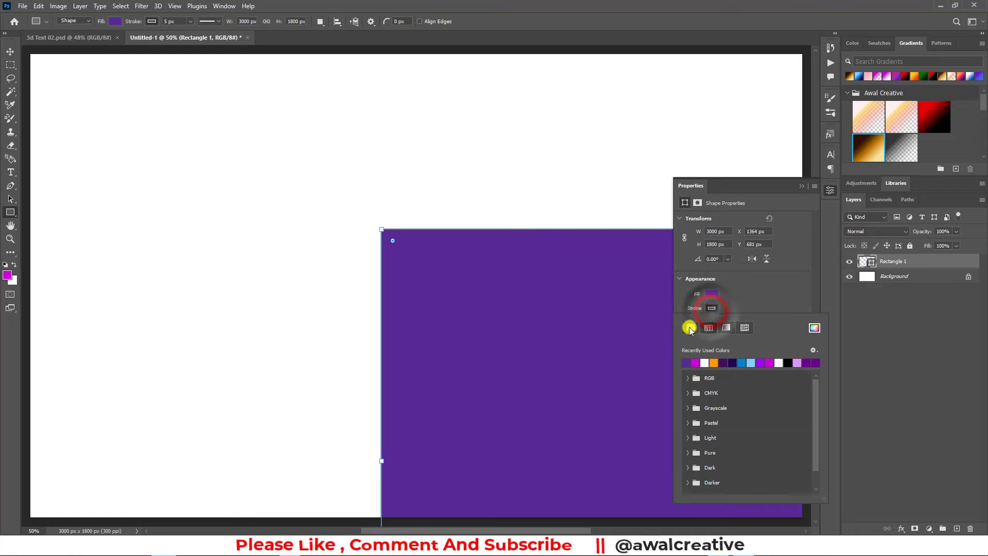
{"action": "left_click", "coordinate": [690, 329]}
{"action": "left_click", "coordinate": [801, 185]}
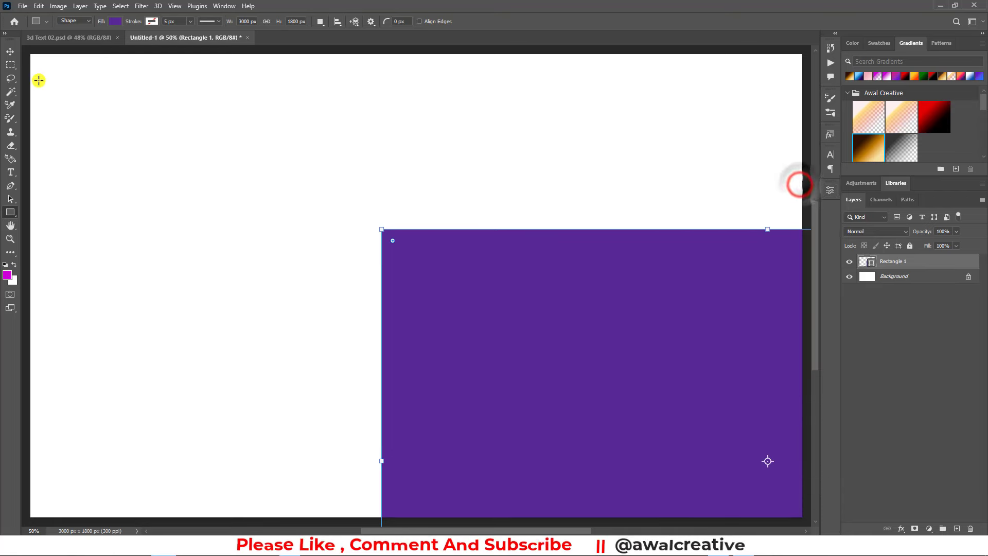
{"action": "left_click", "coordinate": [9, 52]}
Align Rectangle 1 to the canvas's left and top edges, then reselect its layer
{"action": "key", "text": "ctrl+a"}
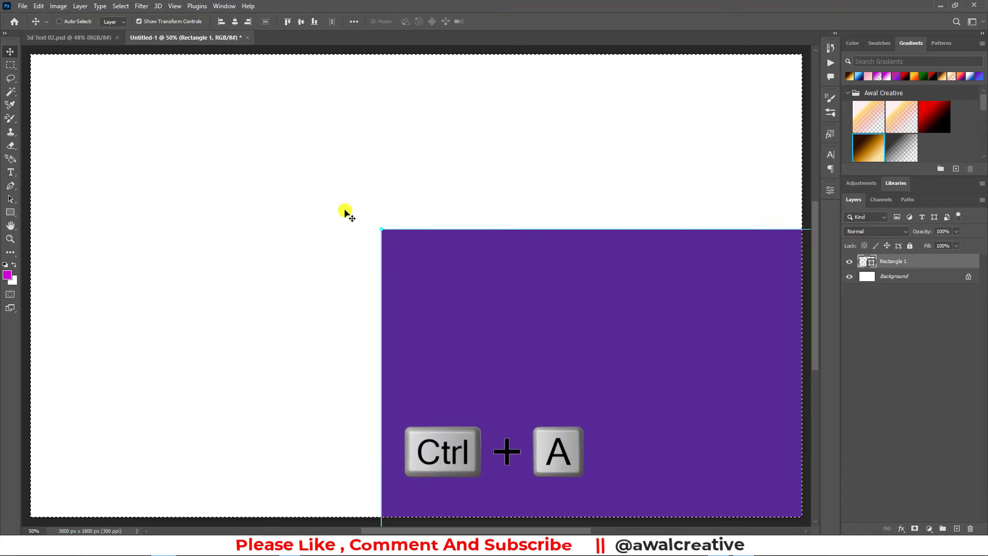
{"action": "left_click", "coordinate": [235, 21]}
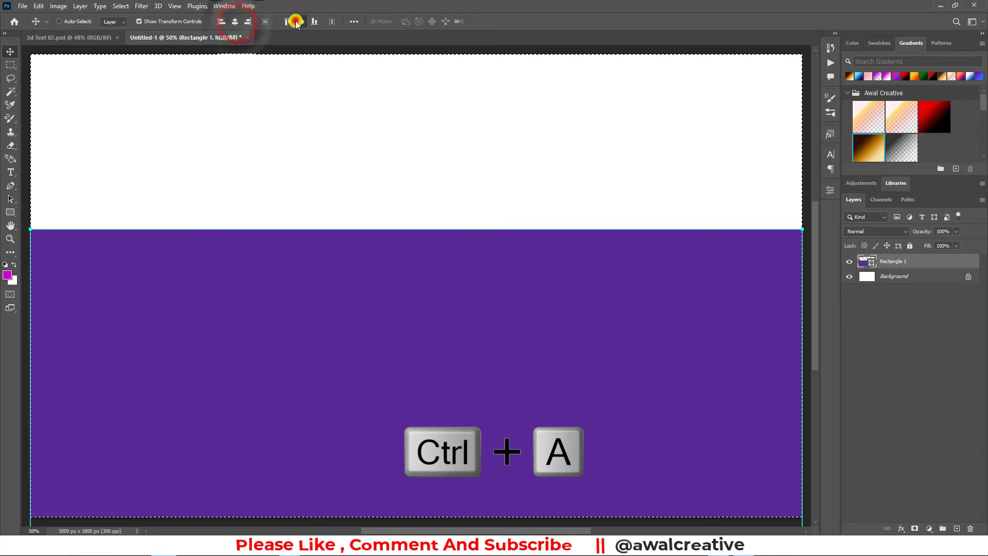
{"action": "left_click", "coordinate": [296, 22]}
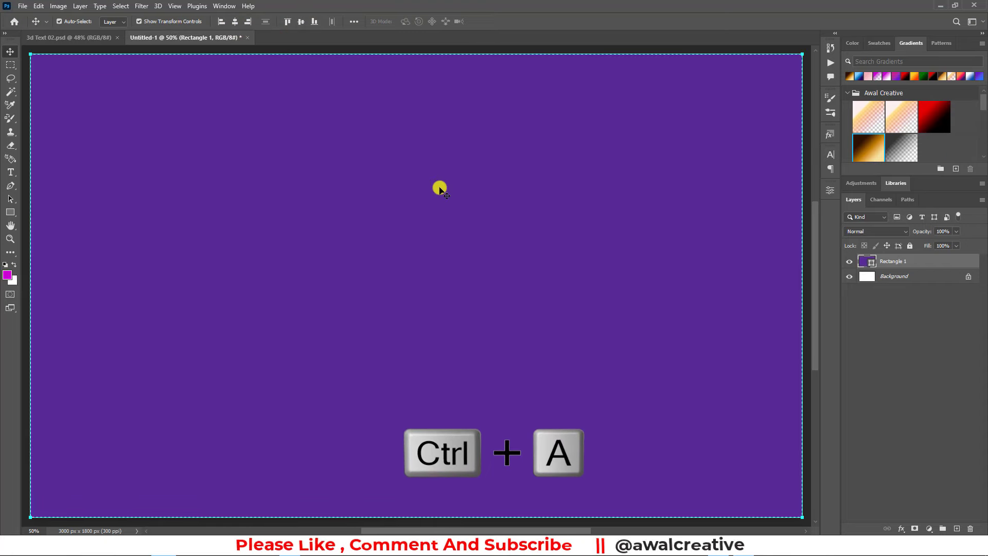
{"action": "left_click", "coordinate": [900, 323]}
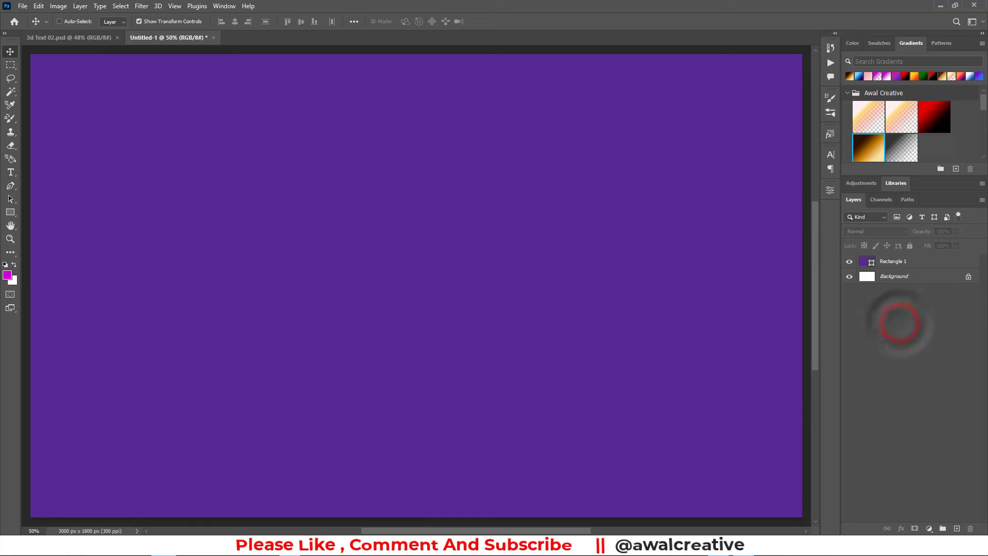
{"action": "left_click", "coordinate": [892, 263]}
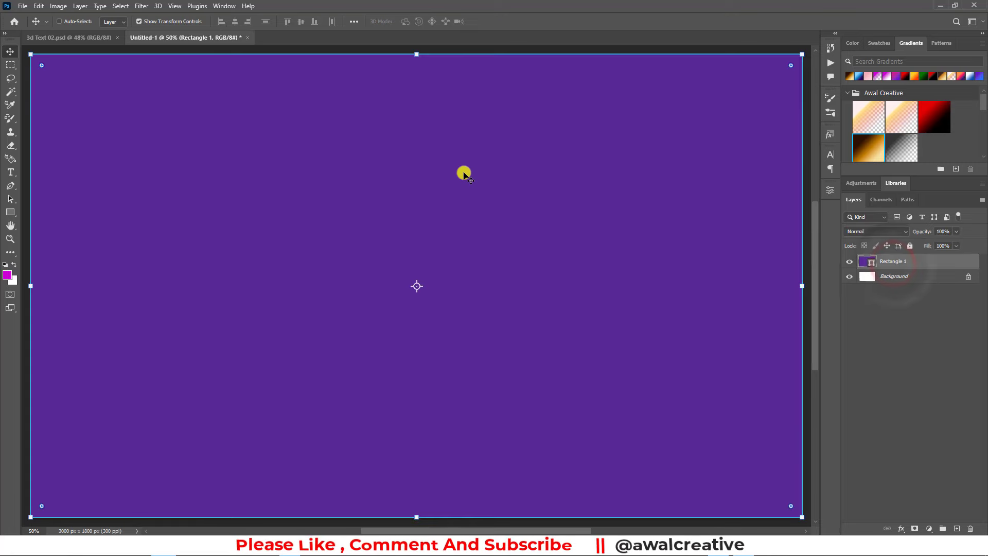
Add a Gradient Overlay with Radial style to Rectangle 1 through Blending Options
{"action": "right_click", "coordinate": [900, 263]}
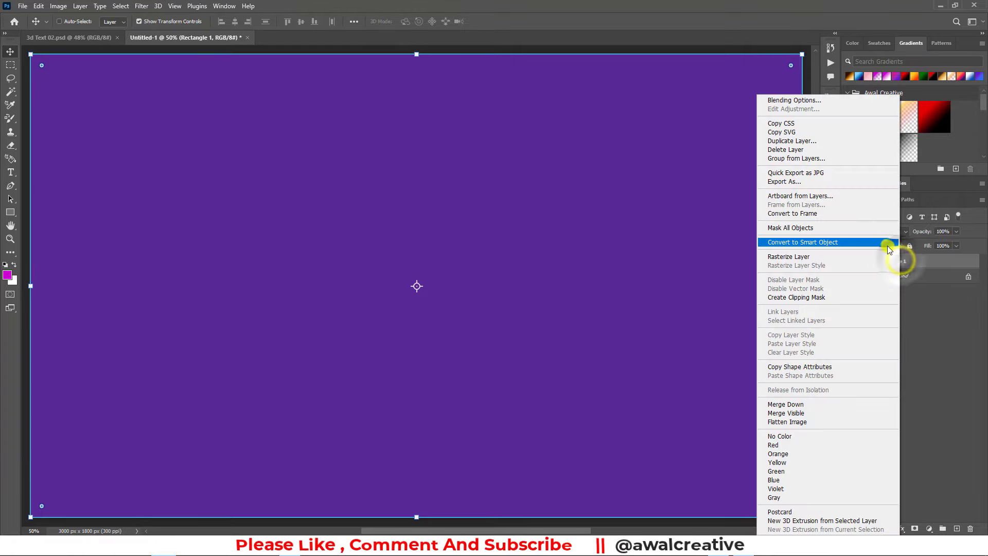
{"action": "left_click", "coordinate": [781, 100]}
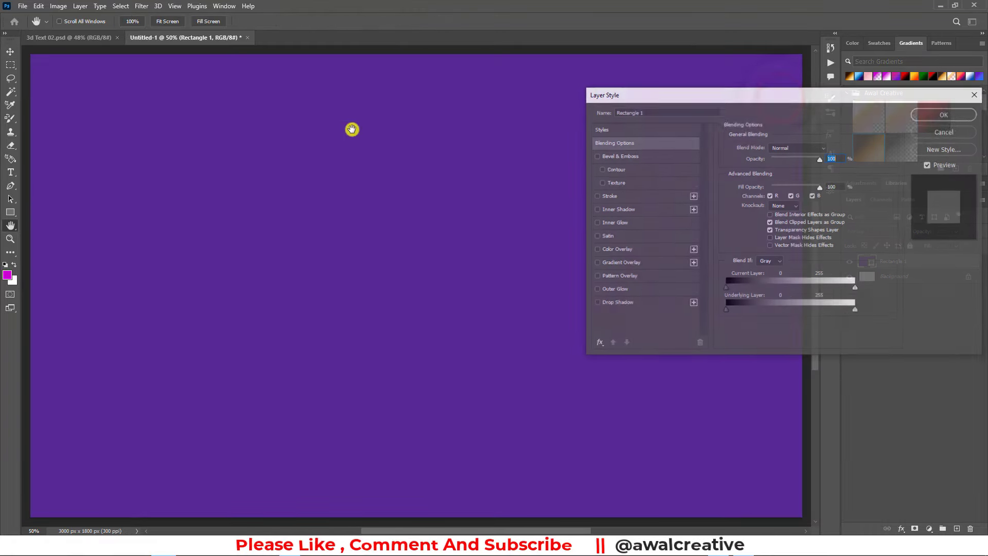
{"action": "mouse_move", "coordinate": [676, 100]}
{"action": "left_mouse_down"}
{"action": "mouse_move", "coordinate": [335, 106]}
{"action": "mouse_move", "coordinate": [358, 125]}
{"action": "left_mouse_up"}
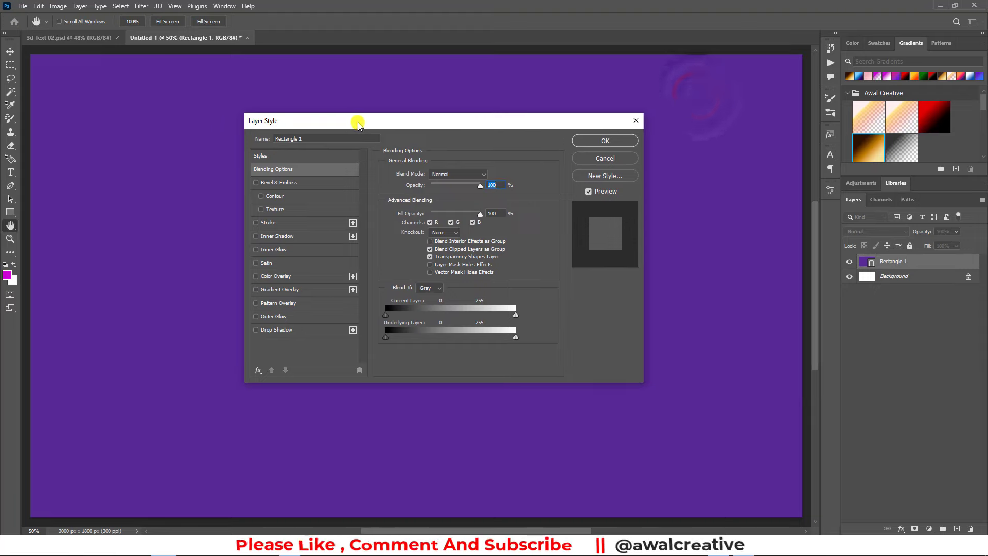
{"action": "left_click", "coordinate": [297, 291]}
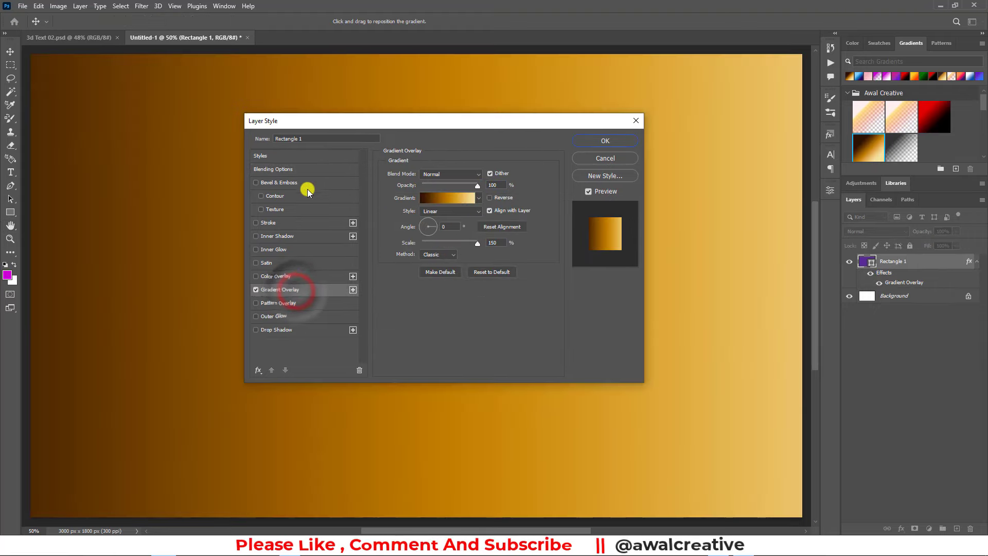
{"action": "mouse_move", "coordinate": [351, 122]}
{"action": "left_mouse_down"}
{"action": "mouse_move", "coordinate": [599, 158]}
{"action": "mouse_move", "coordinate": [415, 161]}
{"action": "mouse_move", "coordinate": [418, 134]}
{"action": "left_mouse_up"}
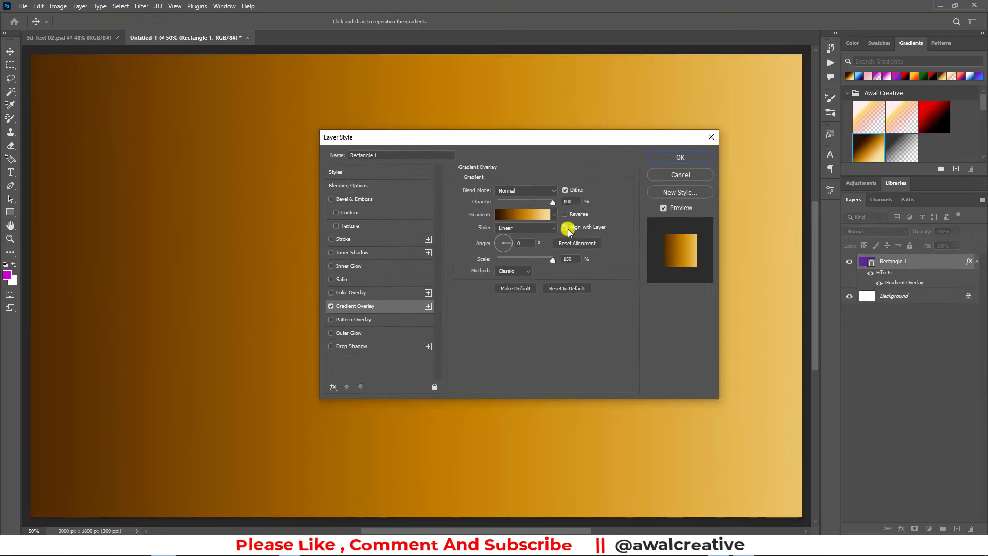
{"action": "left_click", "coordinate": [539, 230]}
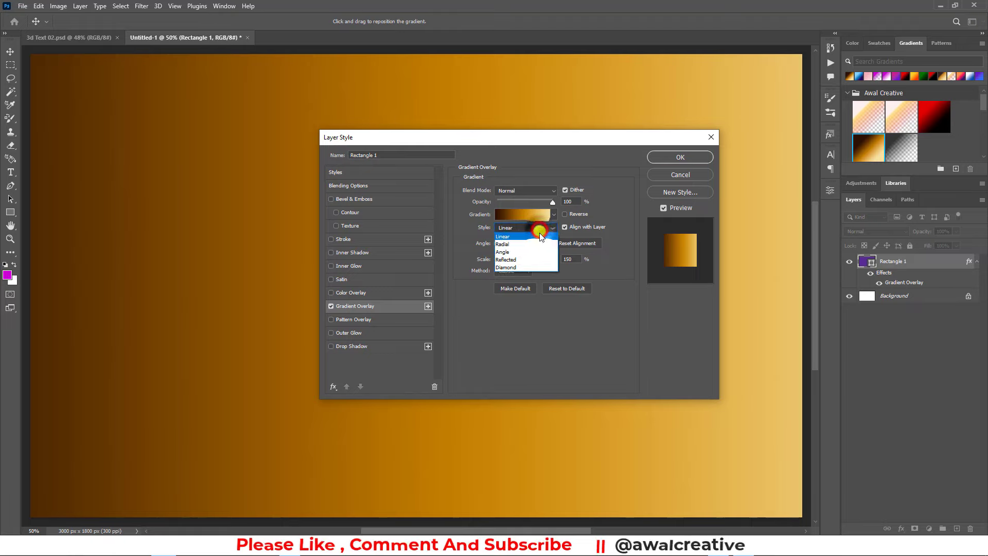
{"action": "left_click", "coordinate": [516, 245]}
{"action": "left_click_drag", "start_coordinate": [450, 137], "coordinate": [514, 155]}
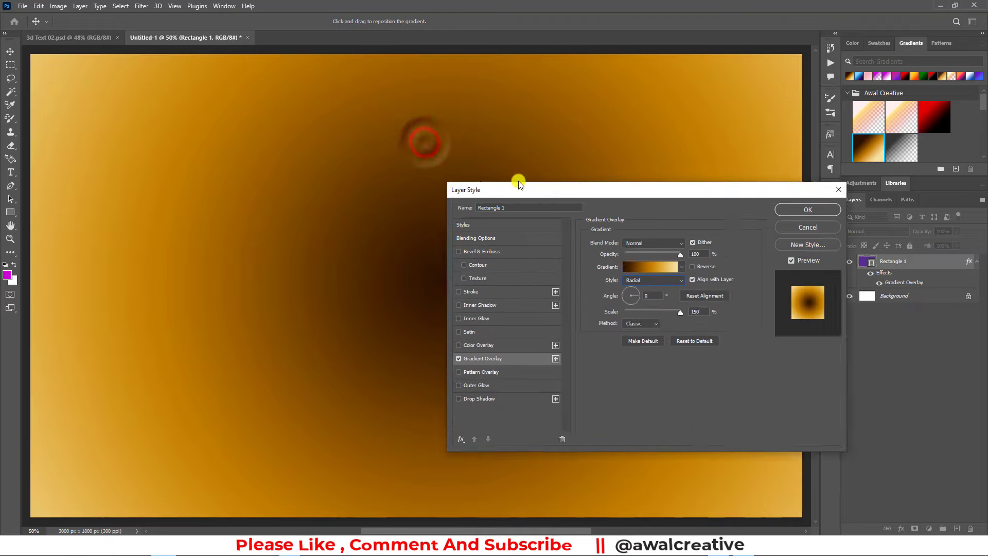
{"action": "left_click", "coordinate": [586, 233]}
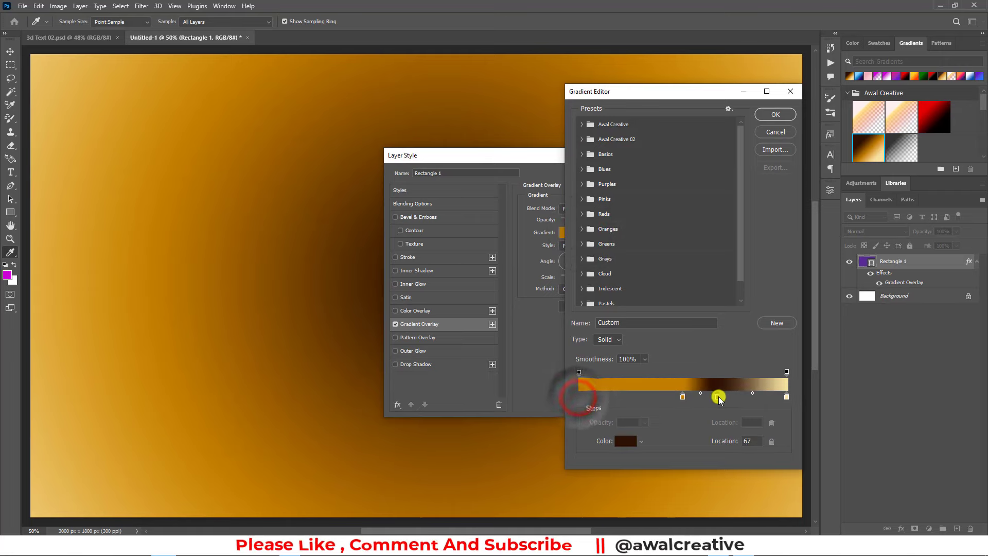
Move the gradient's dark colour stop to the far right end
{"action": "mouse_move", "coordinate": [579, 396]}
{"action": "left_mouse_down"}
{"action": "mouse_move", "coordinate": [751, 396]}
{"action": "mouse_move", "coordinate": [579, 397]}
{"action": "left_mouse_up"}
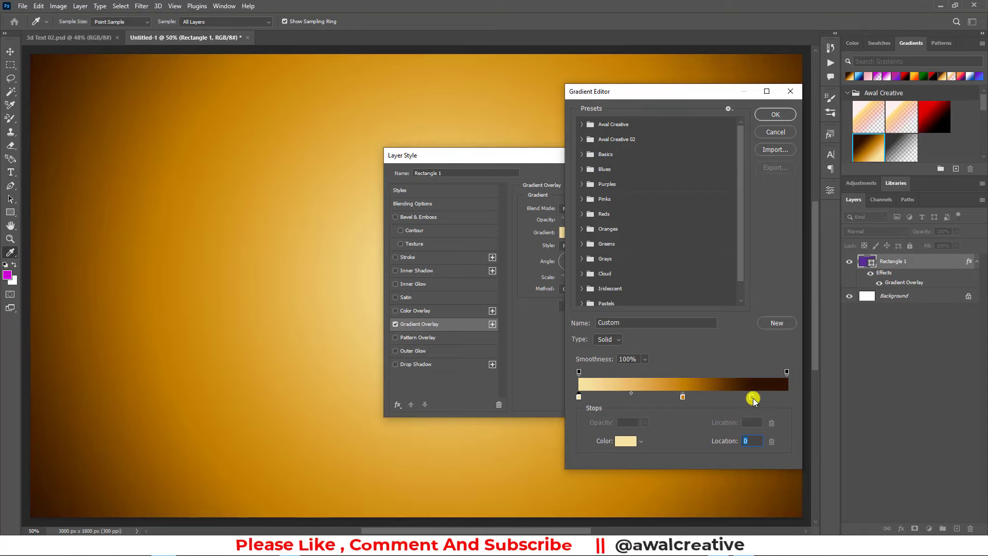
{"action": "left_click_drag", "start_coordinate": [752, 397], "coordinate": [787, 397]}
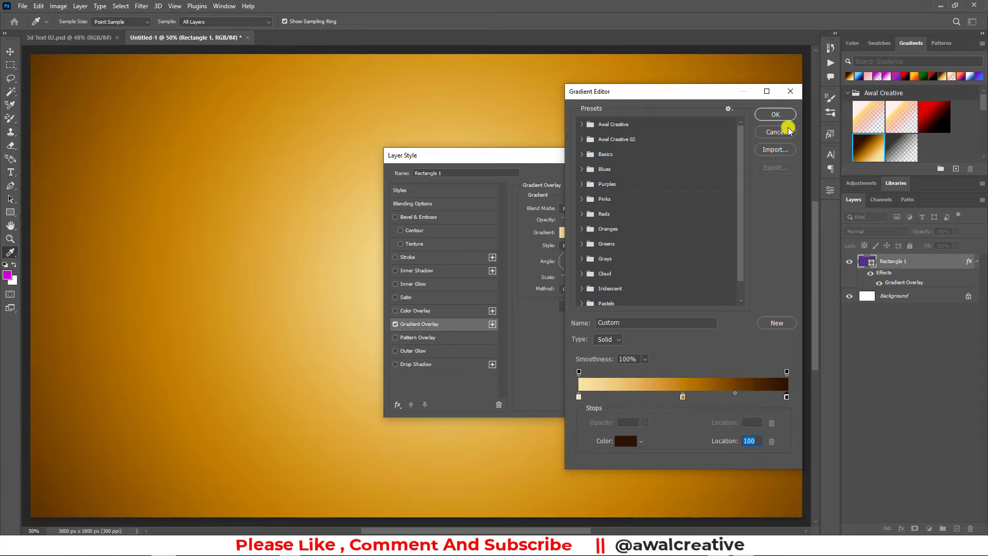
{"action": "left_click", "coordinate": [776, 115]}
{"action": "mouse_move", "coordinate": [558, 156]}
{"action": "left_mouse_down"}
{"action": "mouse_move", "coordinate": [558, 259]}
{"action": "mouse_move", "coordinate": [483, 148]}
{"action": "left_mouse_up"}
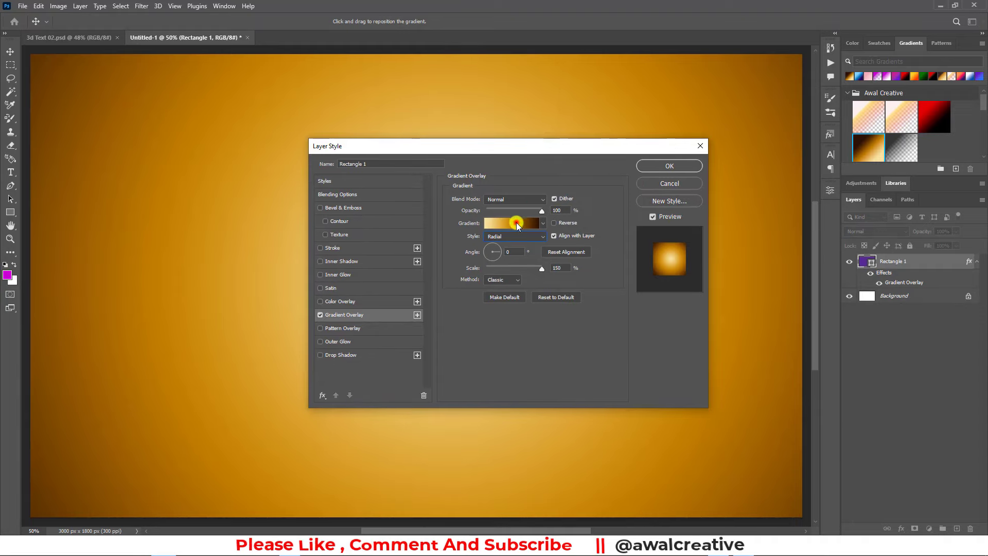
Set the gradient's left stop to pale cream #f7e4a3
{"action": "left_click", "coordinate": [517, 223]}
{"action": "left_click", "coordinate": [579, 397]}
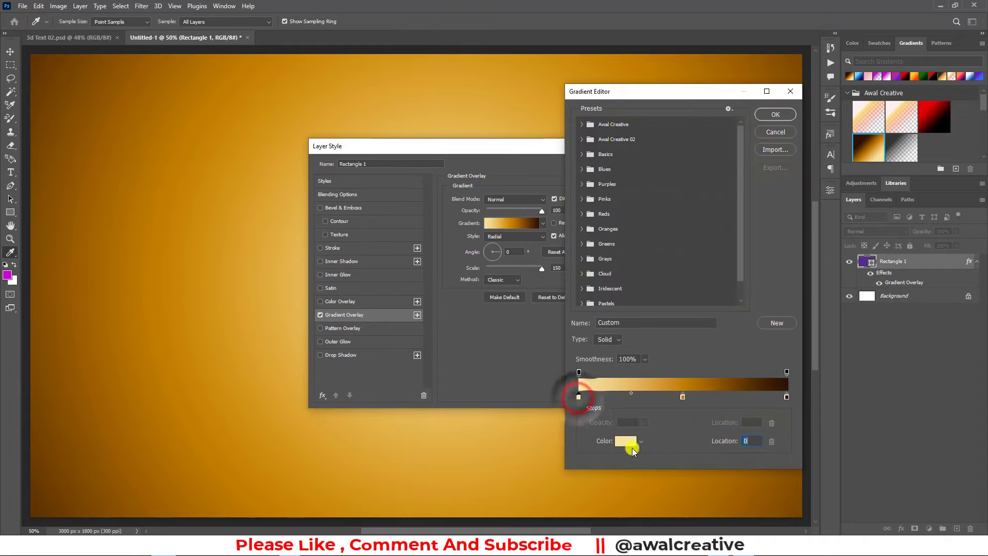
{"action": "left_click", "coordinate": [631, 446]}
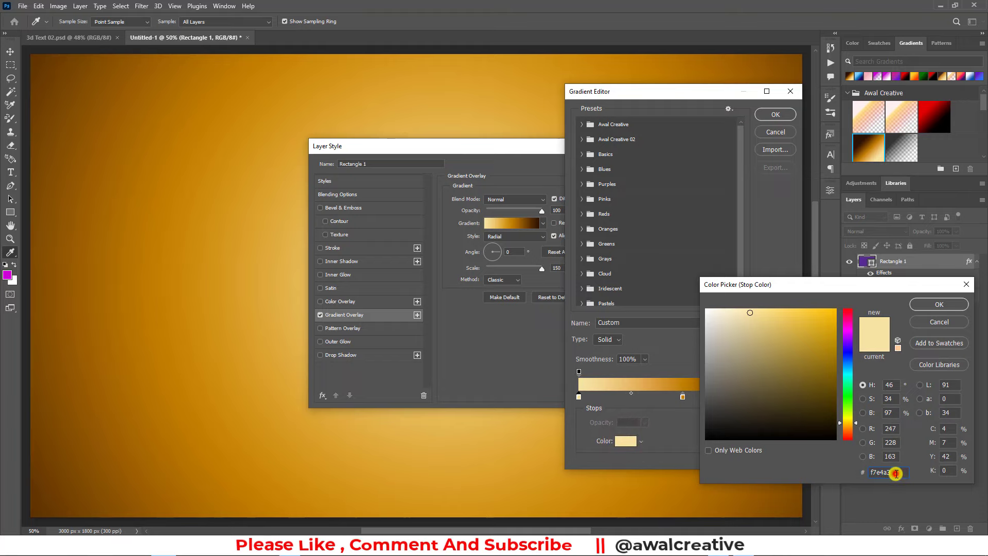
{"action": "left_click_drag", "start_coordinate": [895, 473], "coordinate": [801, 470]}
{"action": "left_click", "coordinate": [893, 470]}
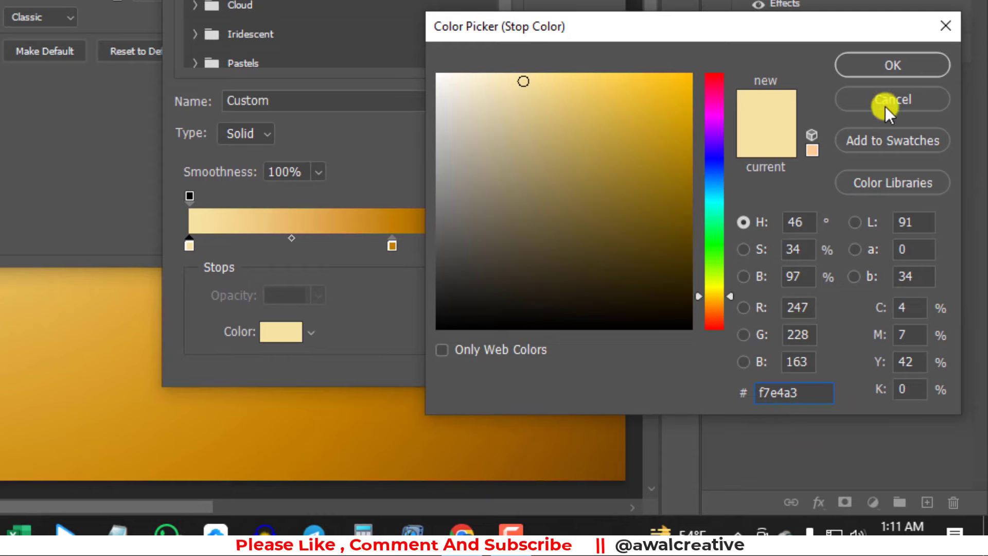
{"action": "left_click", "coordinate": [871, 68]}
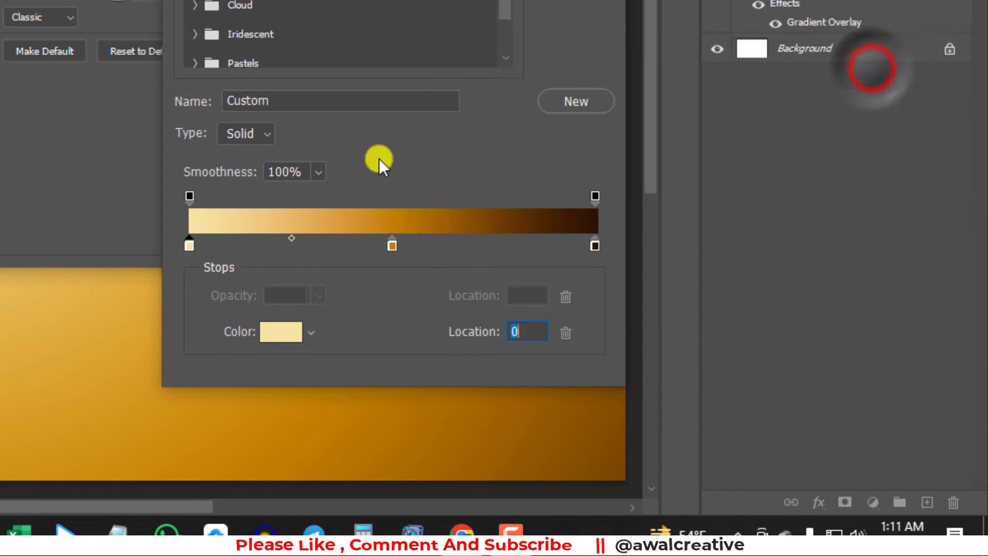
Set the middle stop to gold #c07e00 and the right stop to dark brown #2d1203
{"action": "left_click", "coordinate": [393, 245]}
{"action": "left_click", "coordinate": [281, 332]}
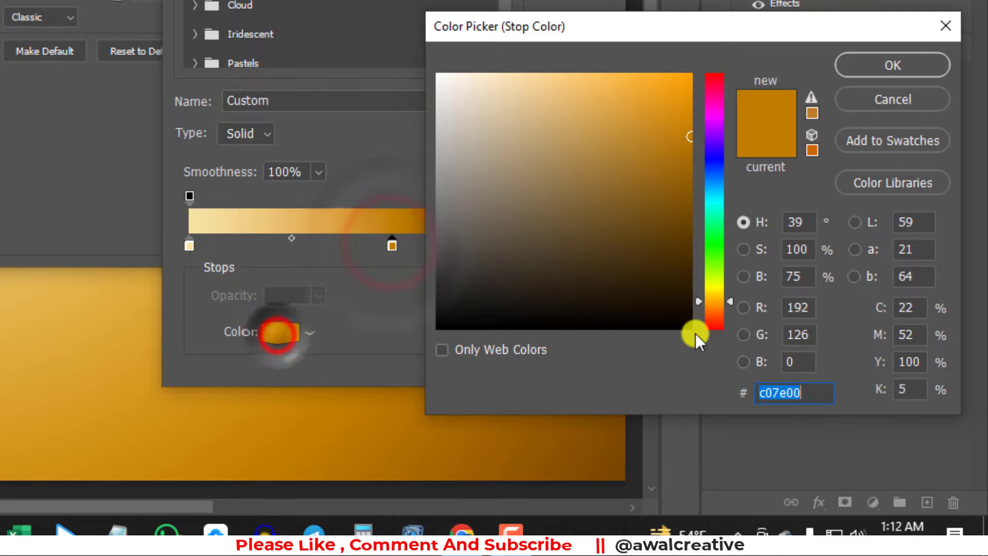
{"action": "left_click", "coordinate": [803, 404]}
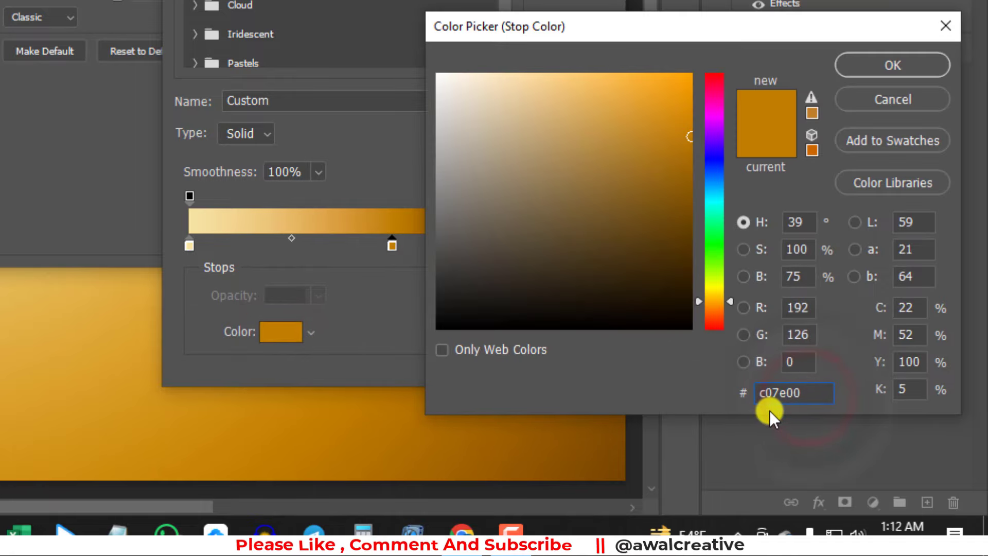
{"action": "left_click", "coordinate": [867, 66]}
{"action": "left_click", "coordinate": [596, 247]}
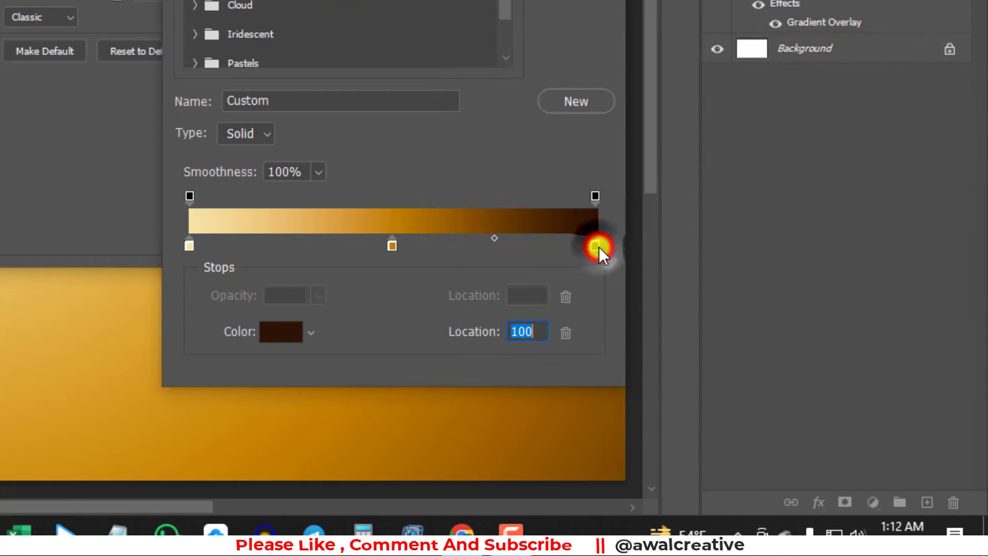
{"action": "left_click", "coordinate": [277, 332]}
{"action": "left_click", "coordinate": [803, 396]}
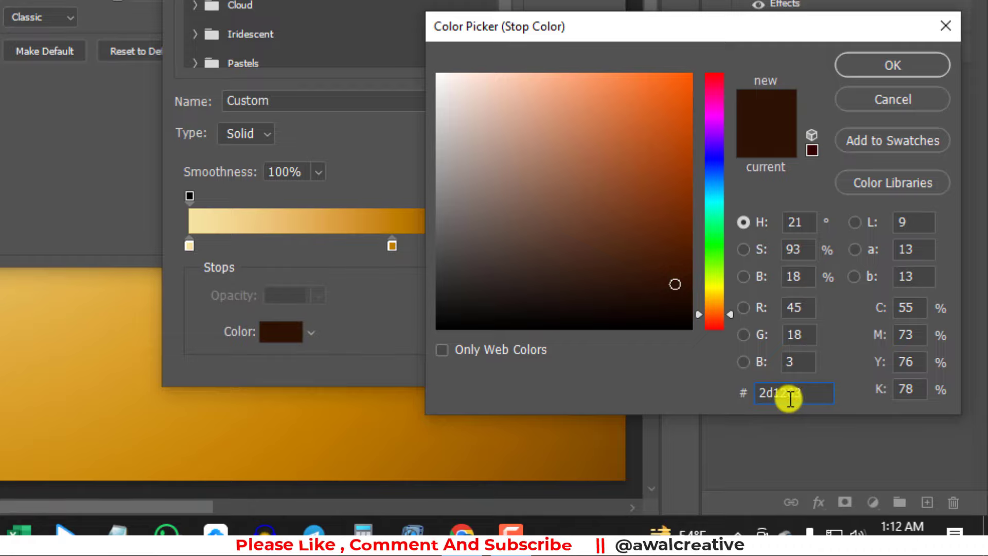
{"action": "double_click", "coordinate": [787, 404]}
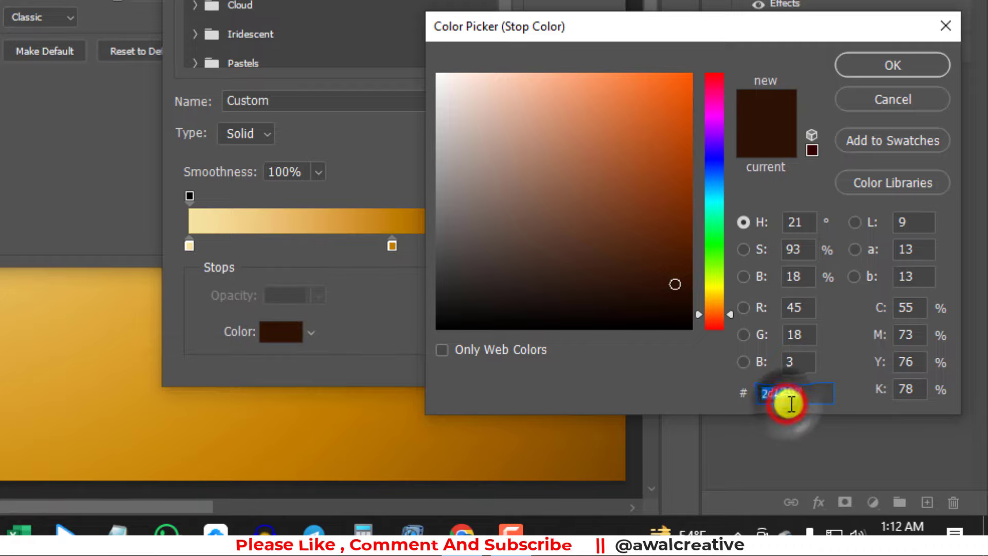
{"action": "left_click", "coordinate": [904, 65]}
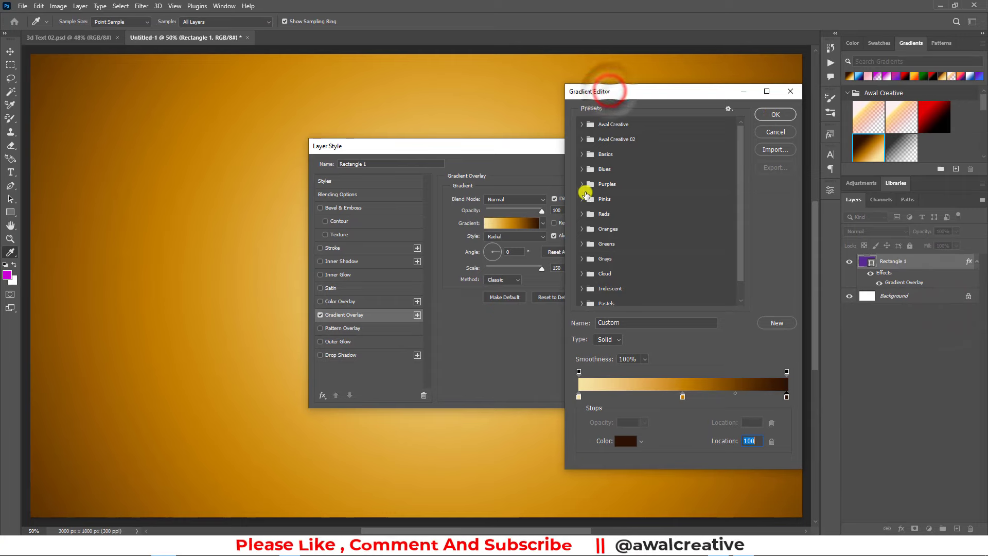
Save the cream-to-brown gold gradient as a new gradient preset
{"action": "left_click", "coordinate": [583, 183]}
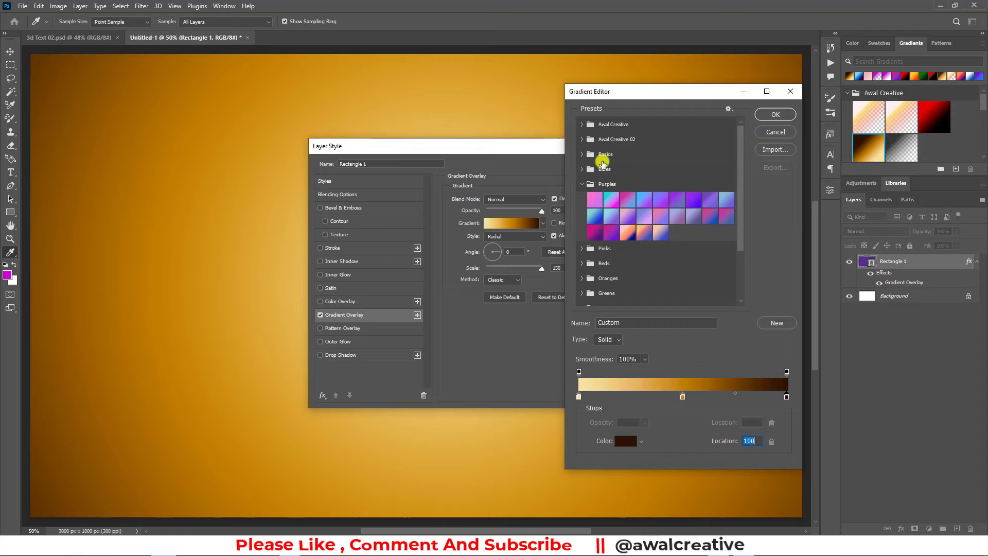
{"action": "left_click", "coordinate": [583, 183]}
{"action": "scroll", "coordinate": [719, 247], "scroll_direction": "down", "scroll_amount": 1}
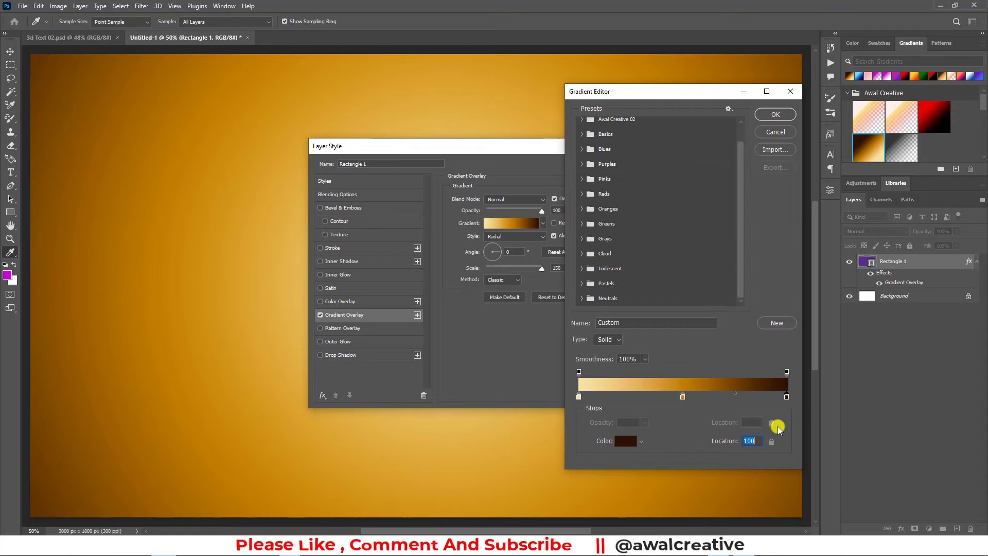
{"action": "left_click", "coordinate": [777, 322]}
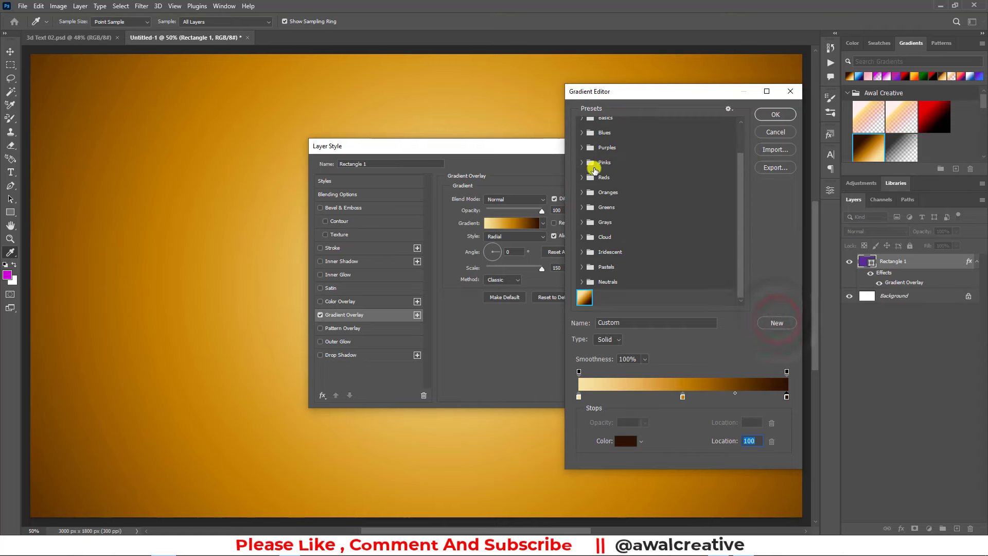
Switch the overlay to the Purple_20 magenta-to-violet preset at 150% scale and apply it
{"action": "left_click", "coordinate": [583, 149]}
{"action": "left_click", "coordinate": [628, 194]}
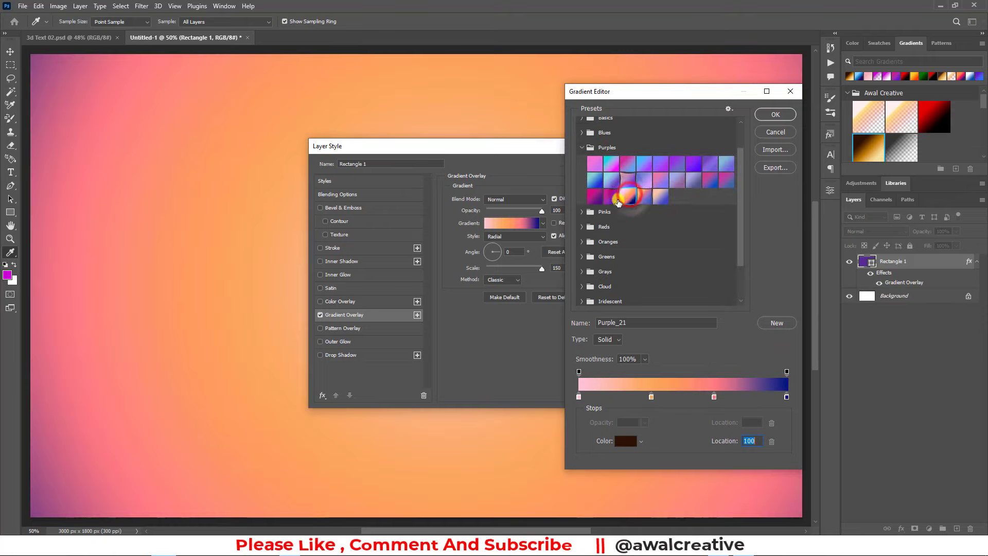
{"action": "left_click", "coordinate": [611, 195]}
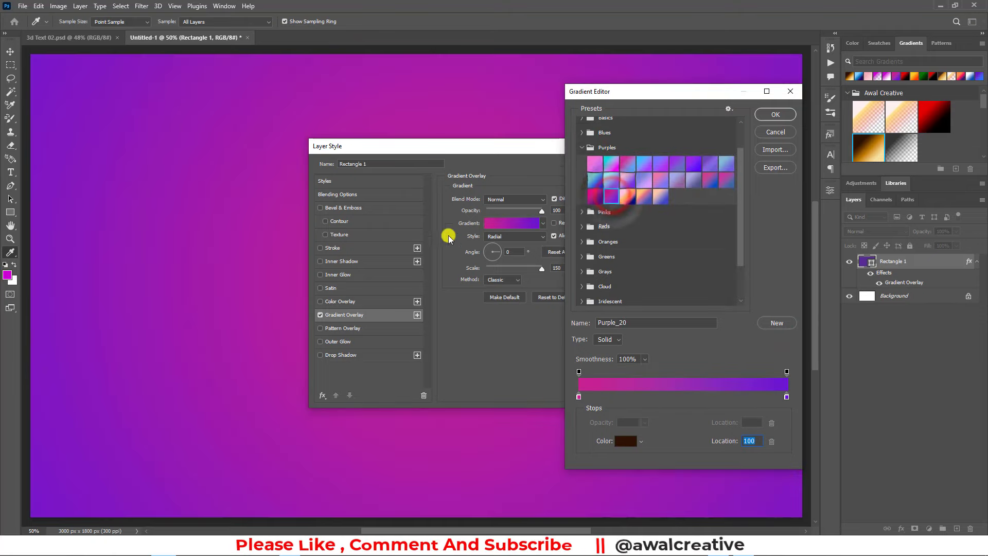
{"action": "left_click", "coordinate": [781, 114]}
{"action": "mouse_move", "coordinate": [472, 149]}
{"action": "left_mouse_down"}
{"action": "mouse_move", "coordinate": [809, 255]}
{"action": "mouse_move", "coordinate": [519, 134]}
{"action": "left_mouse_up"}
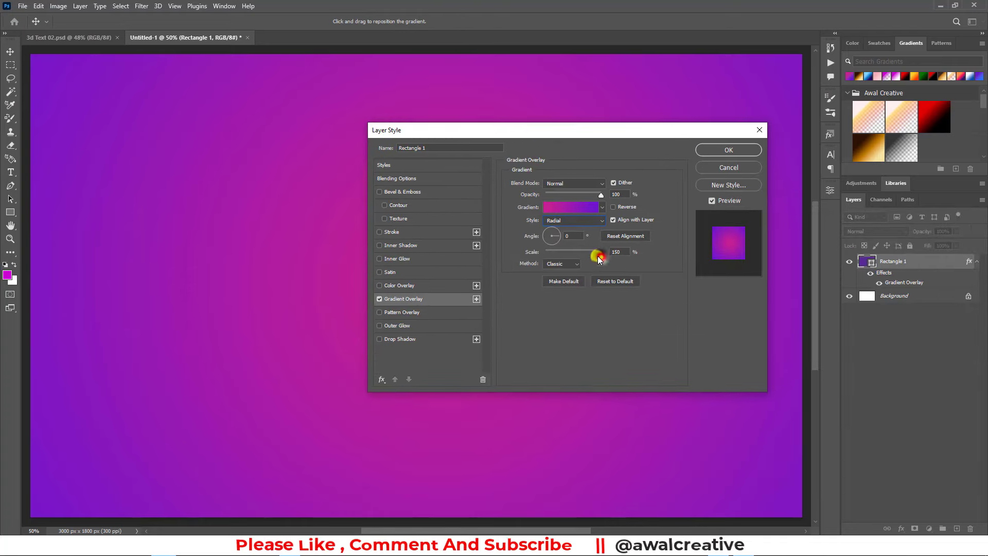
{"action": "left_click_drag", "start_coordinate": [598, 255], "coordinate": [582, 252]}
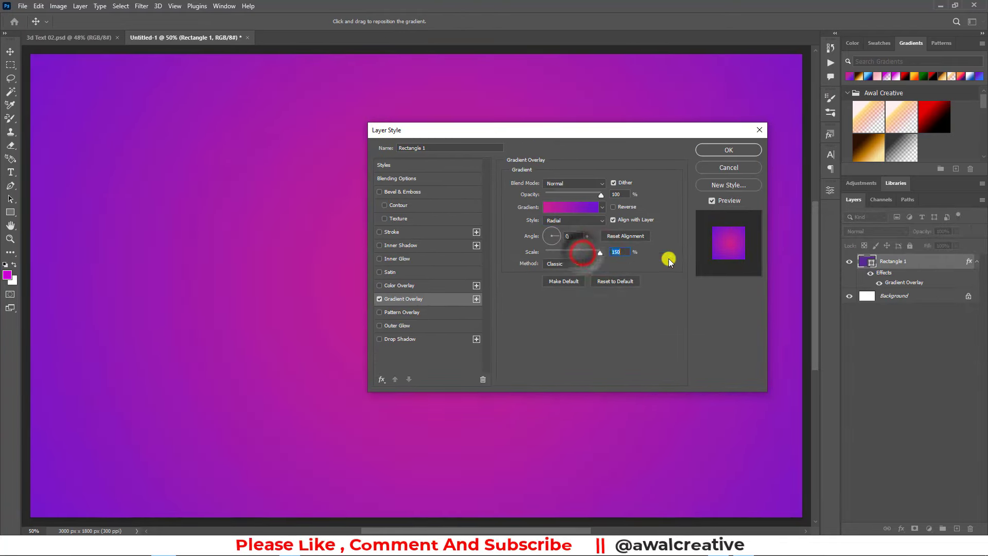
{"action": "left_click", "coordinate": [568, 236]}
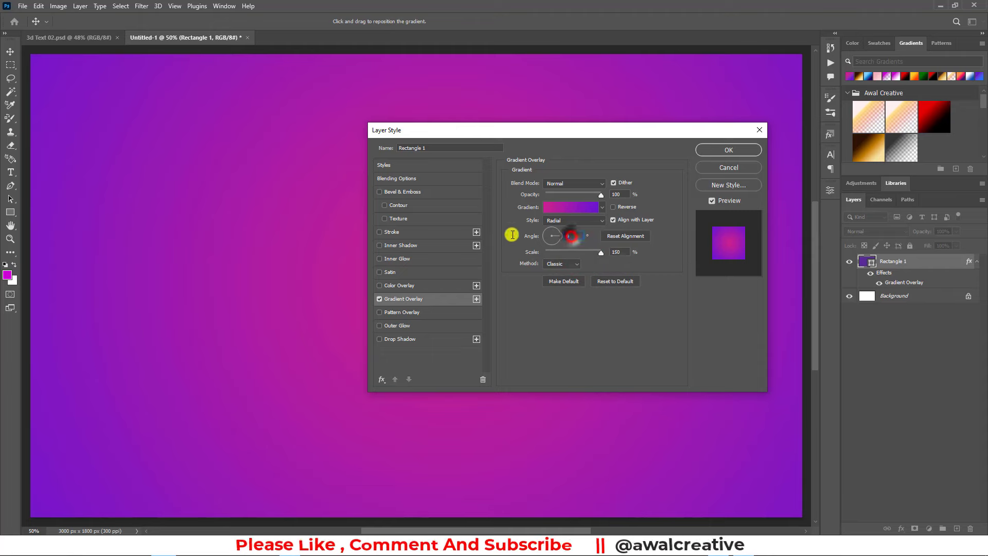
{"action": "left_click", "coordinate": [711, 149]}
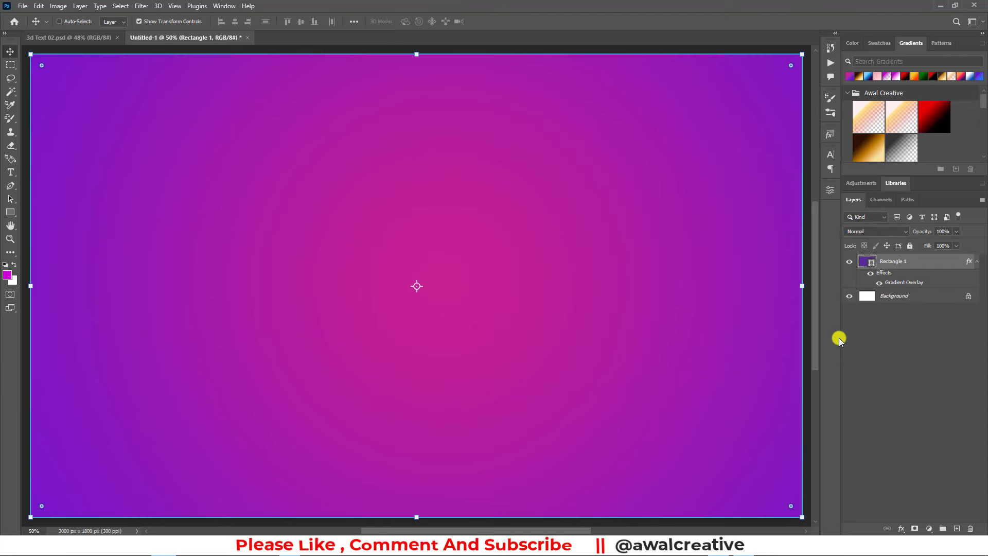
Collapse Rectangle 1's effects list and unlock the white Background layer
{"action": "left_click", "coordinate": [903, 370]}
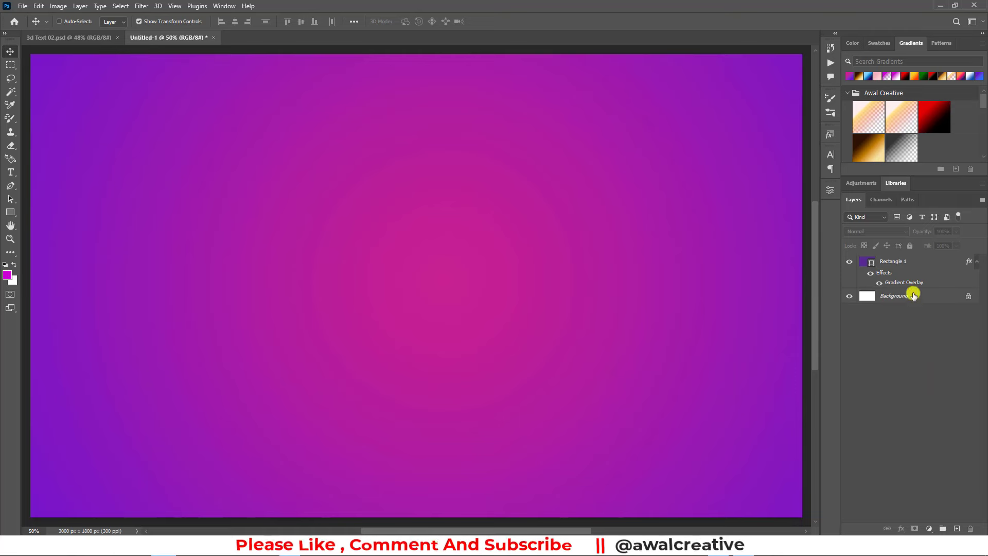
{"action": "left_click", "coordinate": [905, 266]}
{"action": "left_click", "coordinate": [975, 261]}
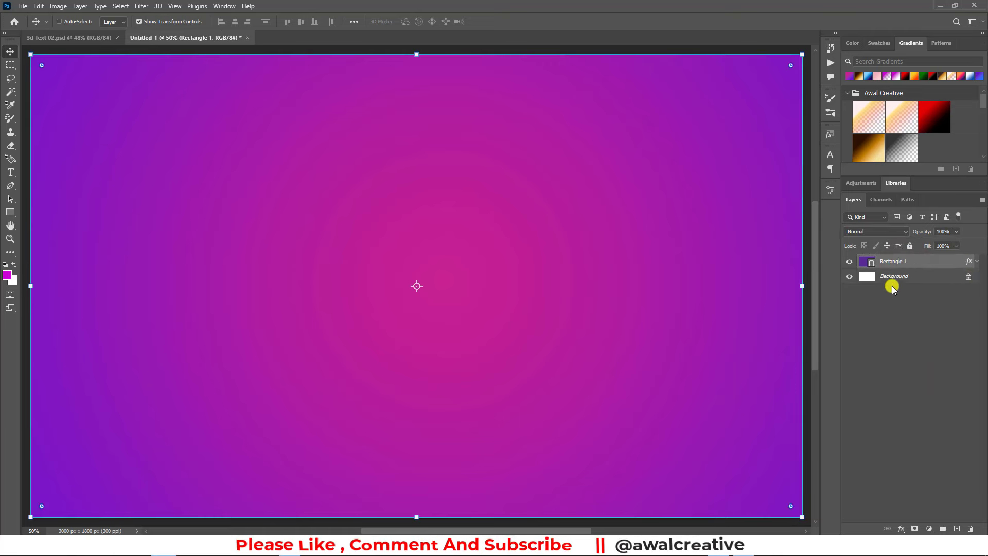
{"action": "left_click", "coordinate": [970, 281]}
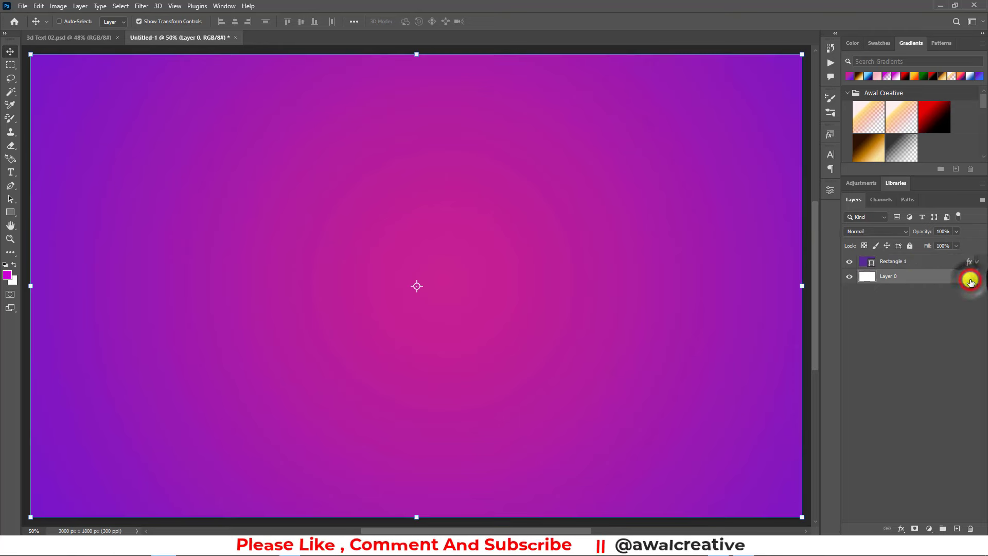
Group Rectangle 1 and the white layer with Ctrl+G and name the group Background
{"action": "left_click", "coordinate": [912, 261], "text": "shift"}
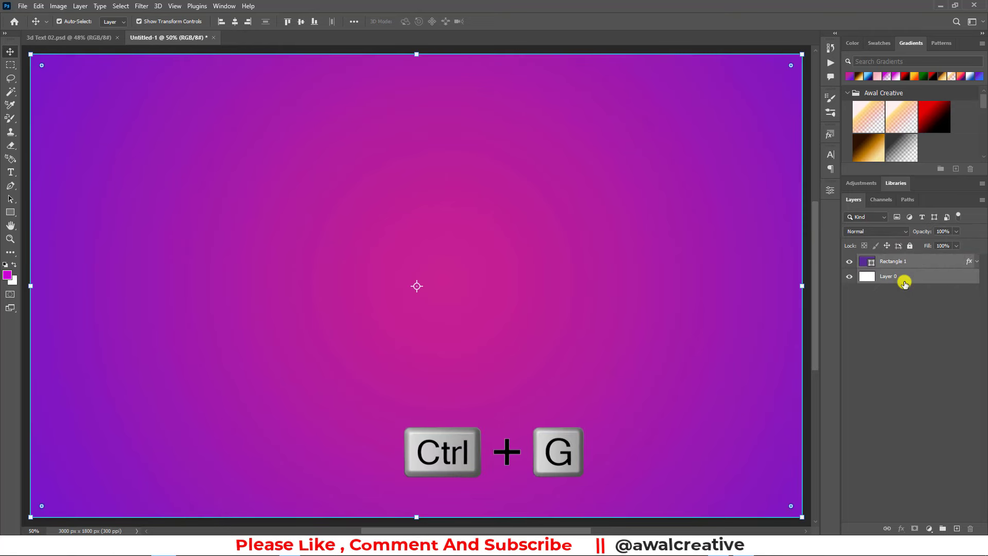
{"action": "key", "text": "ctrl+g"}
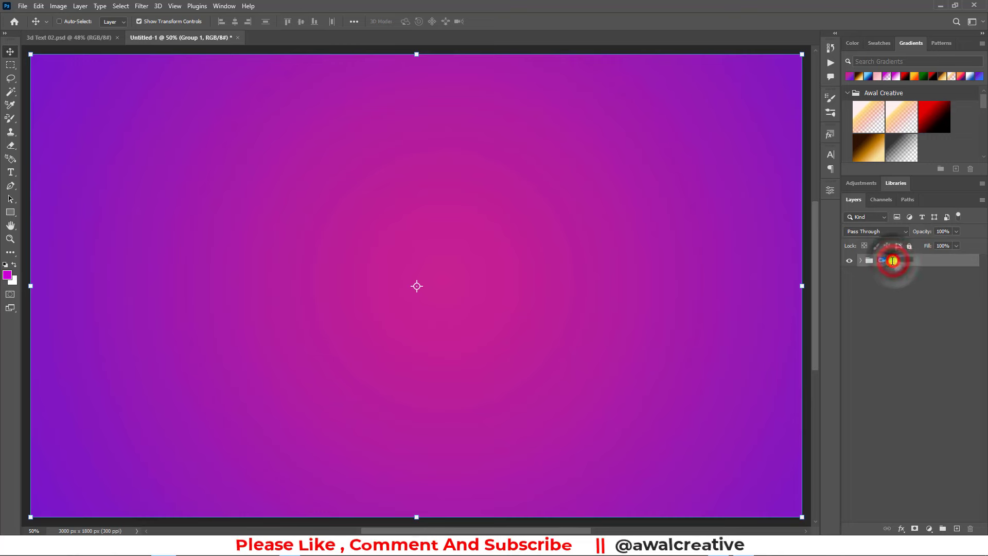
{"action": "double_click", "coordinate": [892, 260]}
{"action": "type", "text": "Background"}
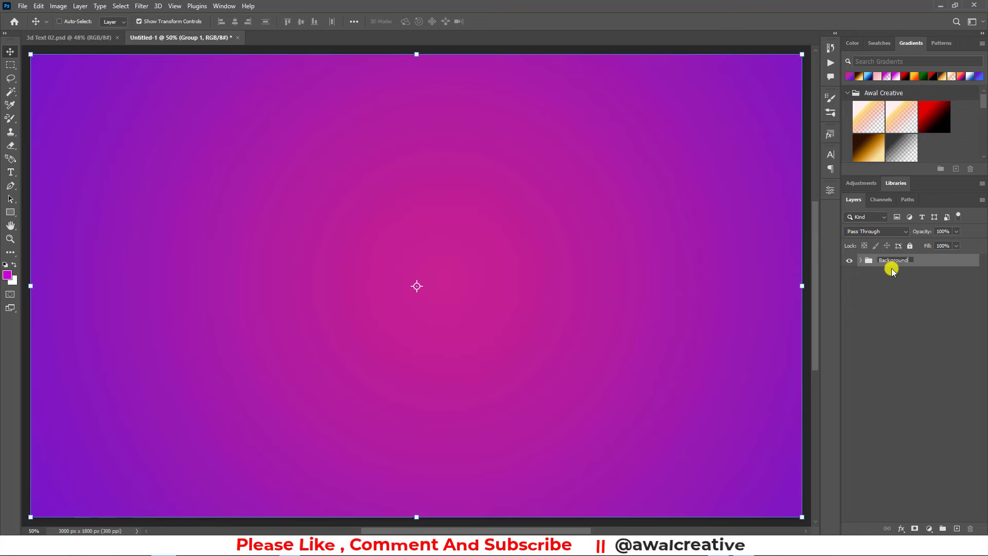
{"action": "key", "text": "Return"}
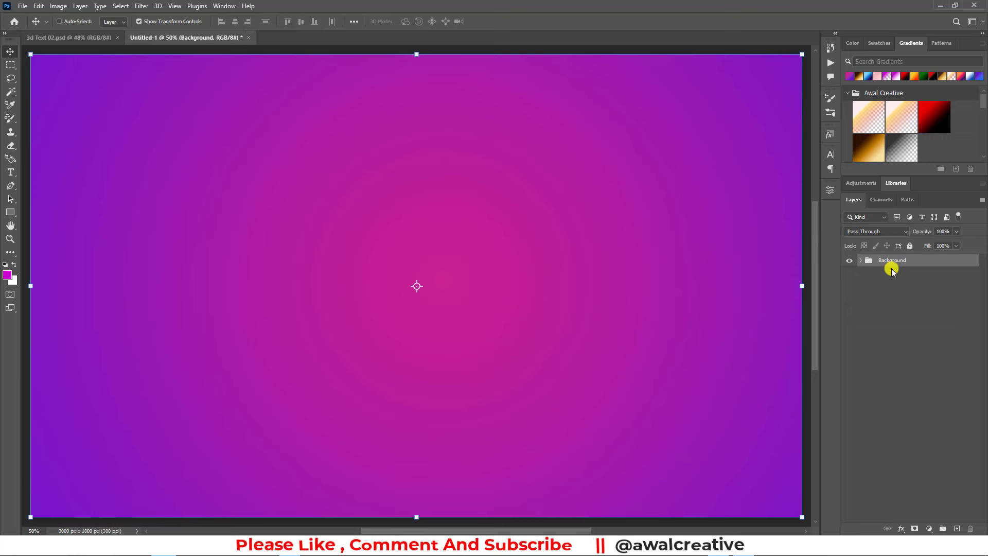
{"action": "left_click", "coordinate": [871, 313]}
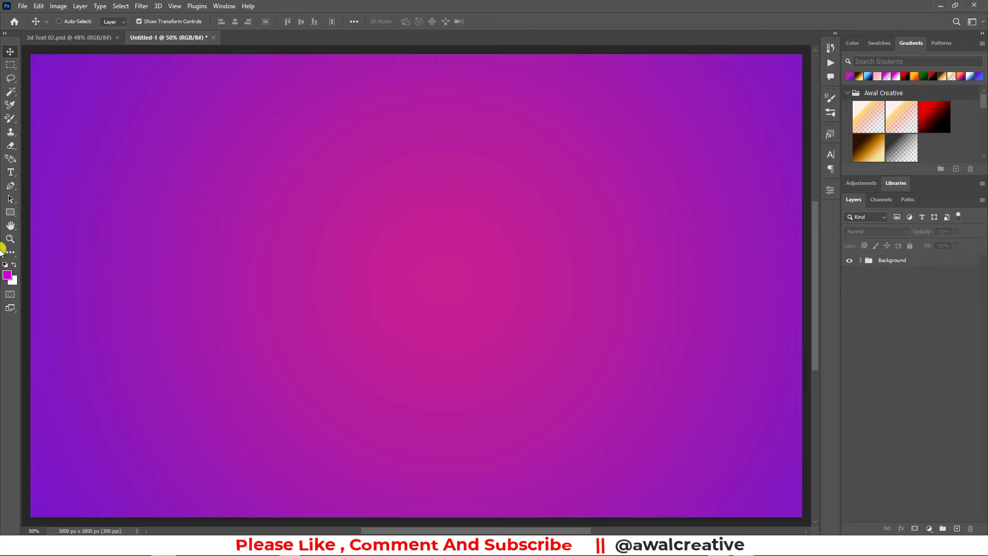
Start a white text layer in the upper middle of the canvas and type HELLO
{"action": "left_click", "coordinate": [11, 173]}
{"action": "left_click", "coordinate": [348, 266]}
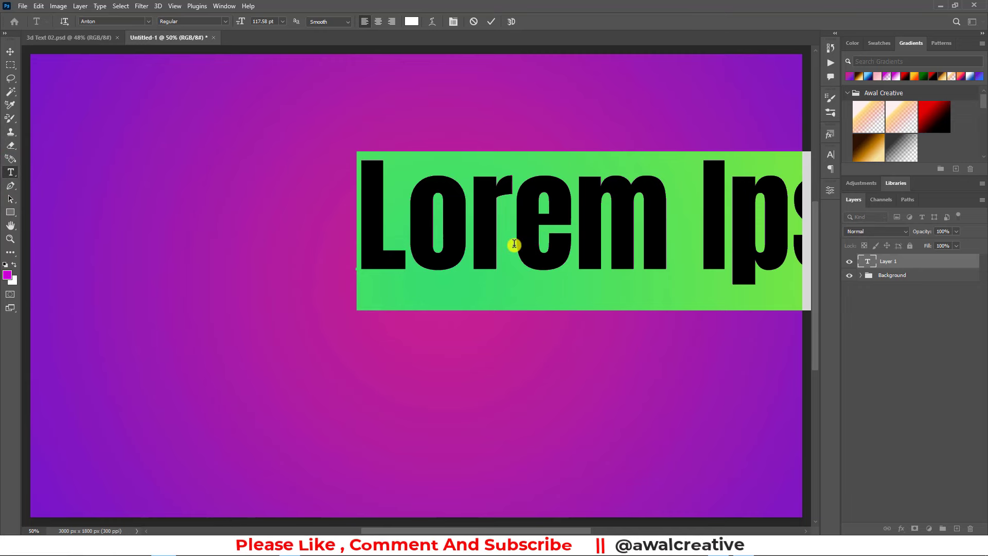
{"action": "left_click", "coordinate": [514, 244]}
{"action": "type", "text": "EL"}
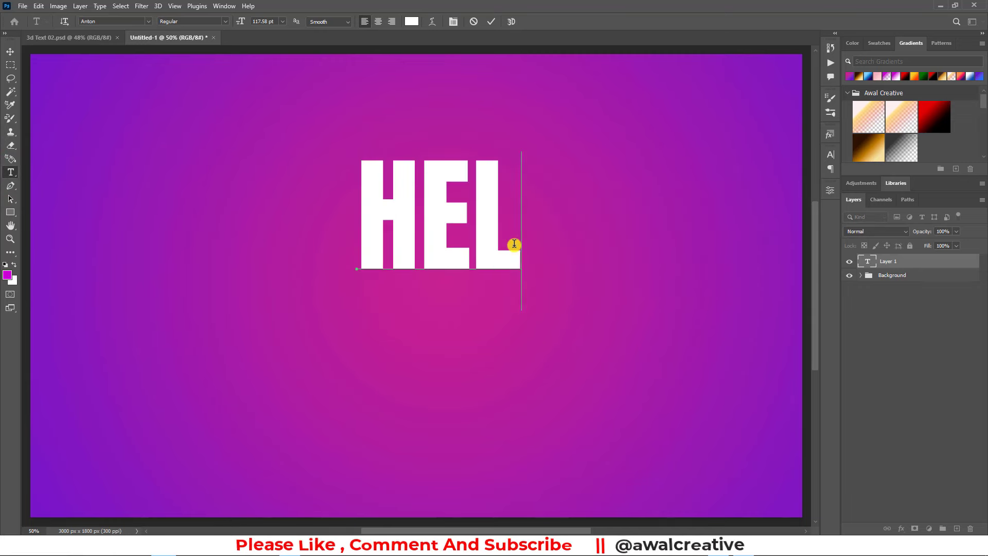
{"action": "type", "text": "LO"}
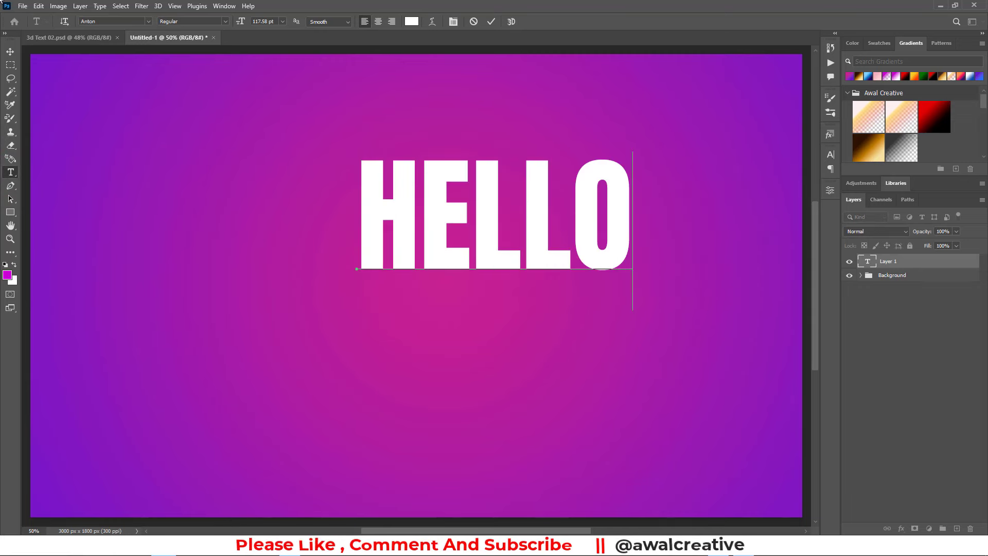
Commit the HELLO text and move it lower and further left on the canvas
{"action": "left_click", "coordinate": [10, 52]}
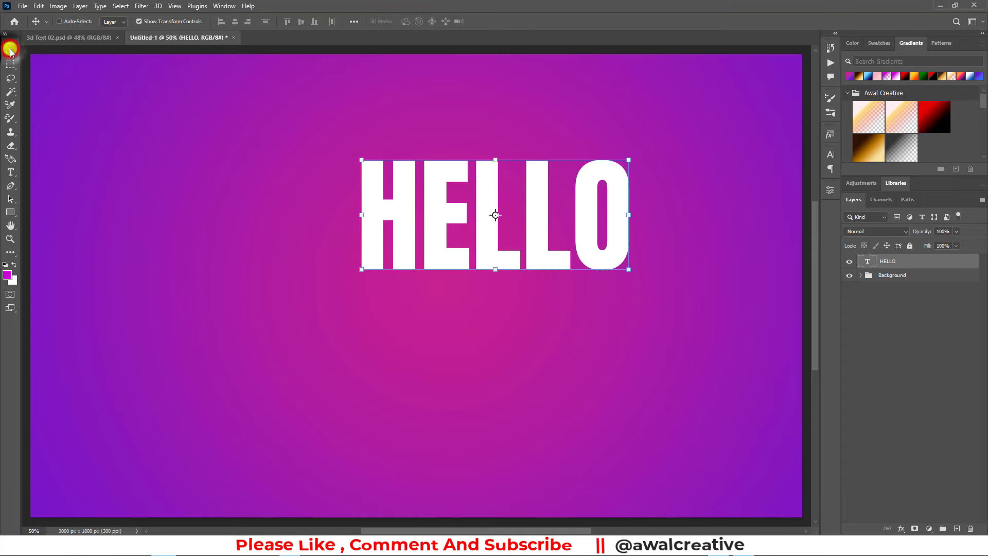
{"action": "mouse_move", "coordinate": [486, 194]}
{"action": "left_mouse_down"}
{"action": "mouse_move", "coordinate": [408, 255]}
{"action": "mouse_move", "coordinate": [429, 256]}
{"action": "left_mouse_up"}
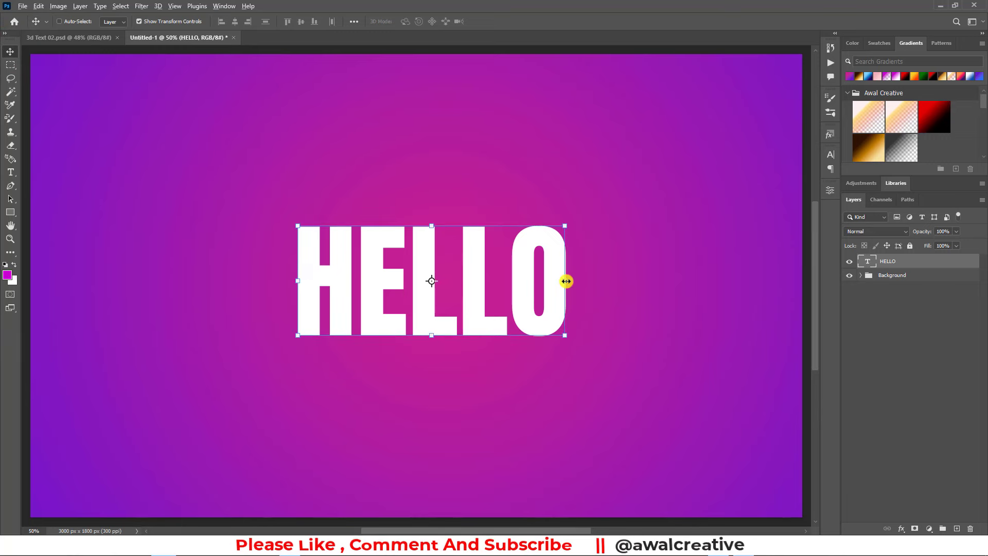
{"action": "left_click", "coordinate": [566, 281]}
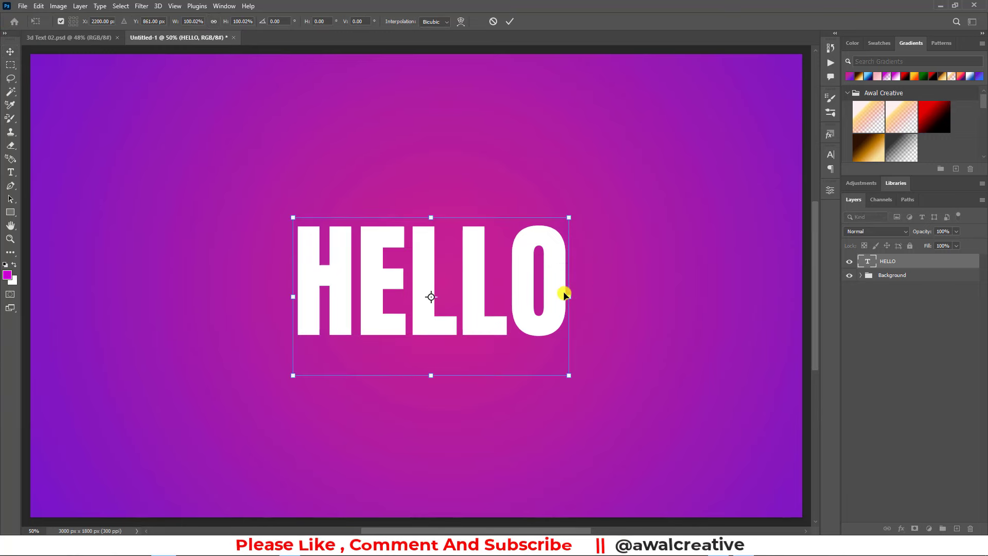
{"action": "left_click", "coordinate": [538, 280]}
{"action": "left_click", "coordinate": [566, 215]}
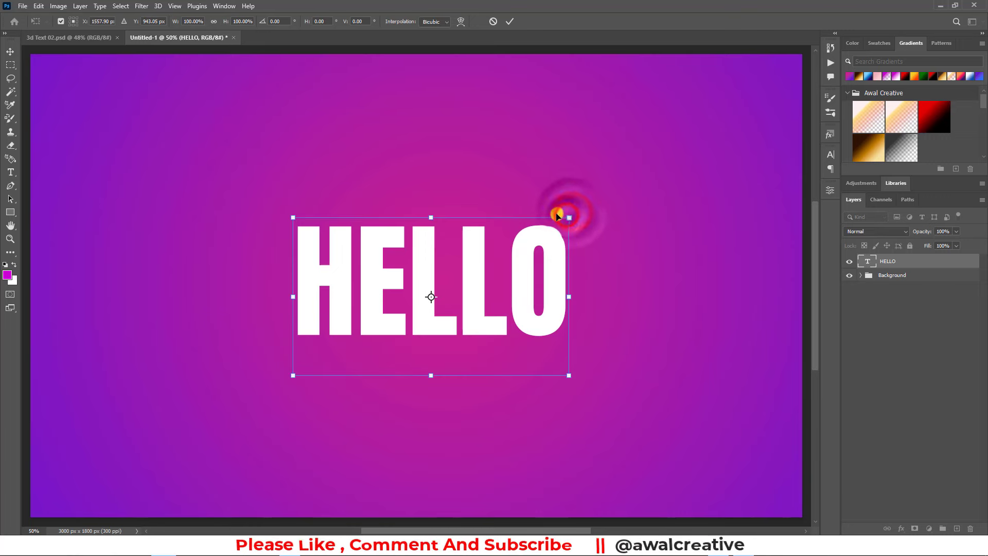
{"action": "left_click", "coordinate": [492, 21]}
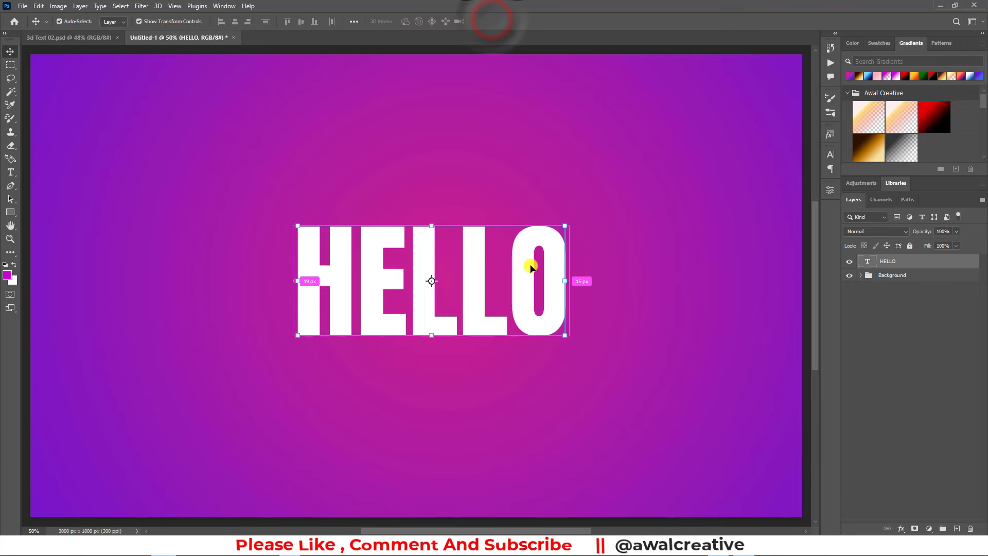
Scale HELLO up evenly from its centre to about 141%, roughly 1798 px wide
{"action": "key", "text": "ctrl+t"}
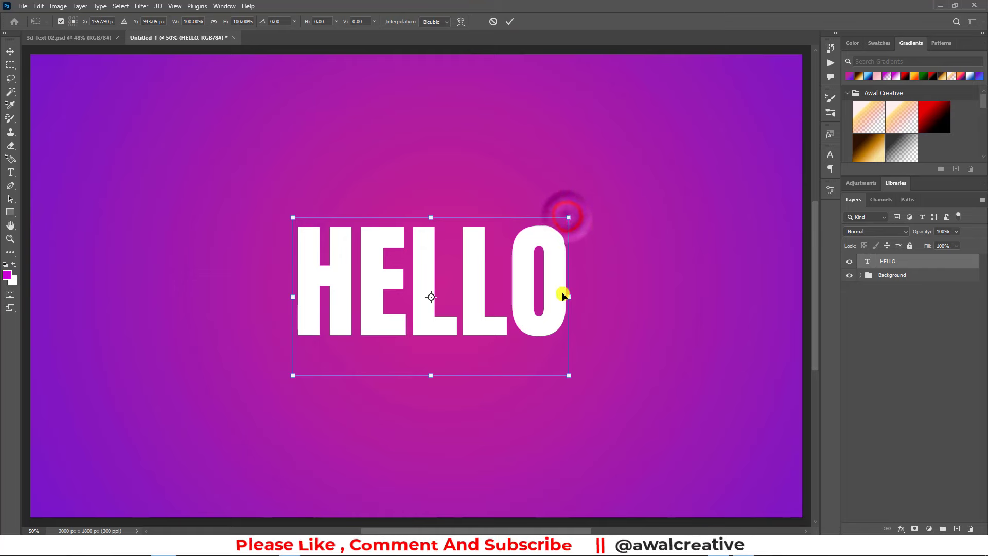
{"action": "left_click_drag", "start_coordinate": [569, 297], "coordinate": [661, 297]}
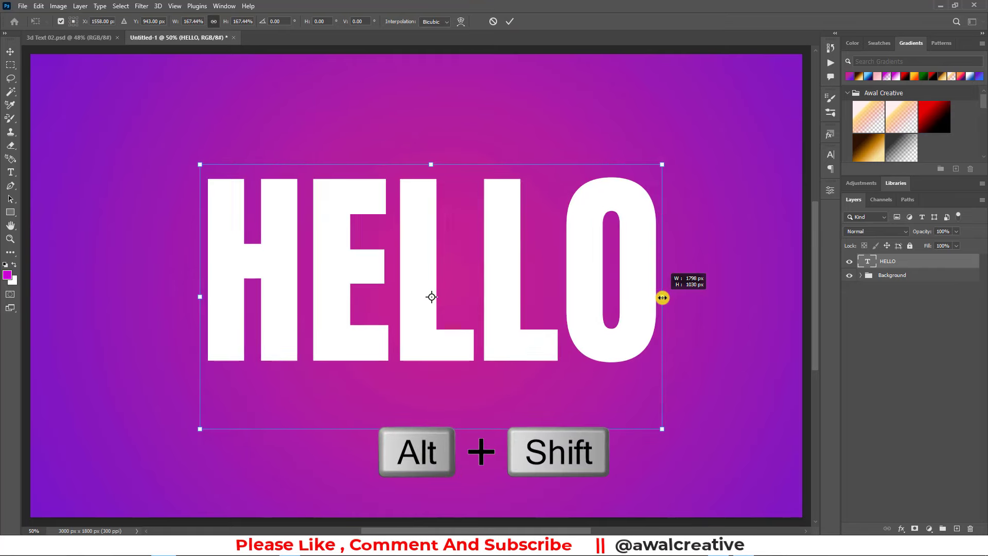
{"action": "left_click", "coordinate": [508, 20]}
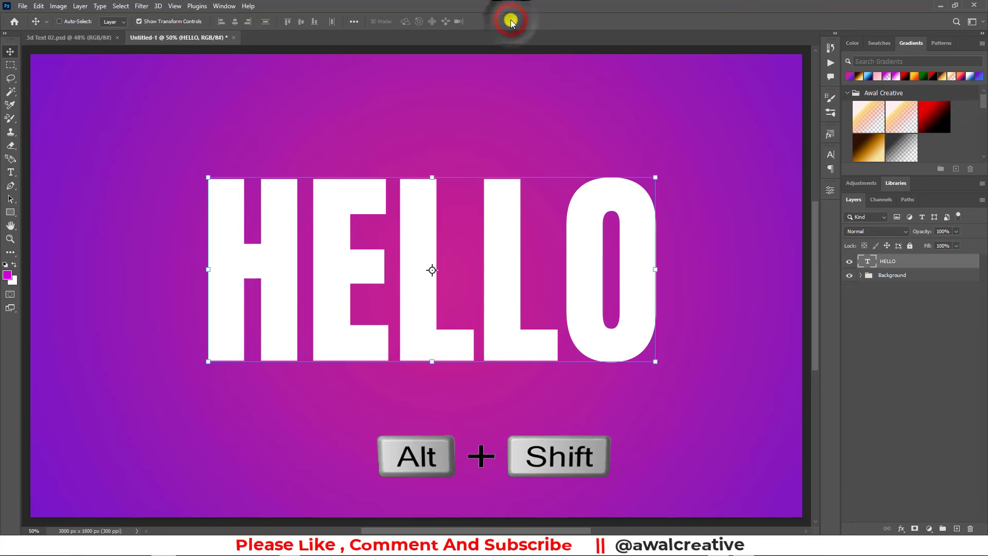
{"action": "left_click", "coordinate": [894, 262]}
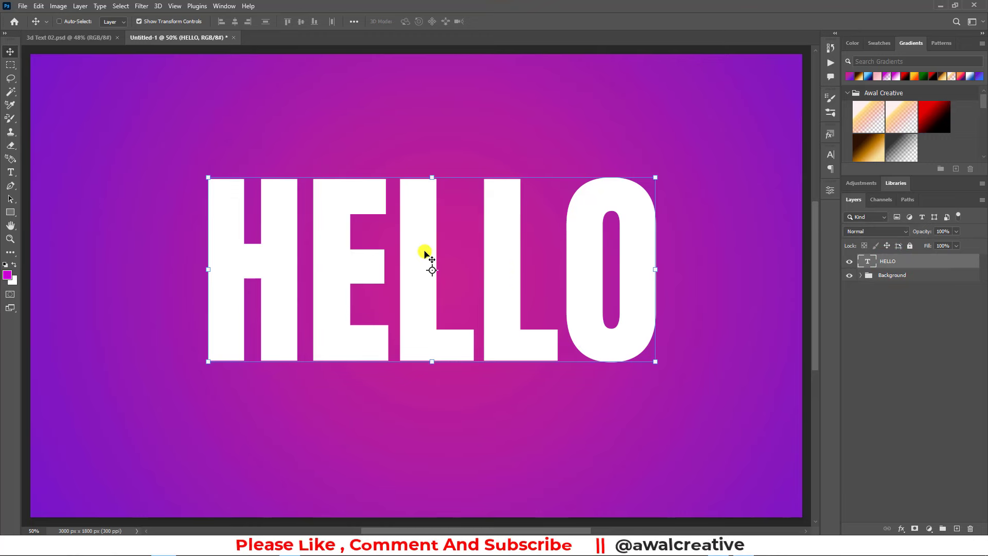
Convert HELLO to a smart object and warp it into an upward Arc with bend 40.2
{"action": "right_click", "coordinate": [923, 263]}
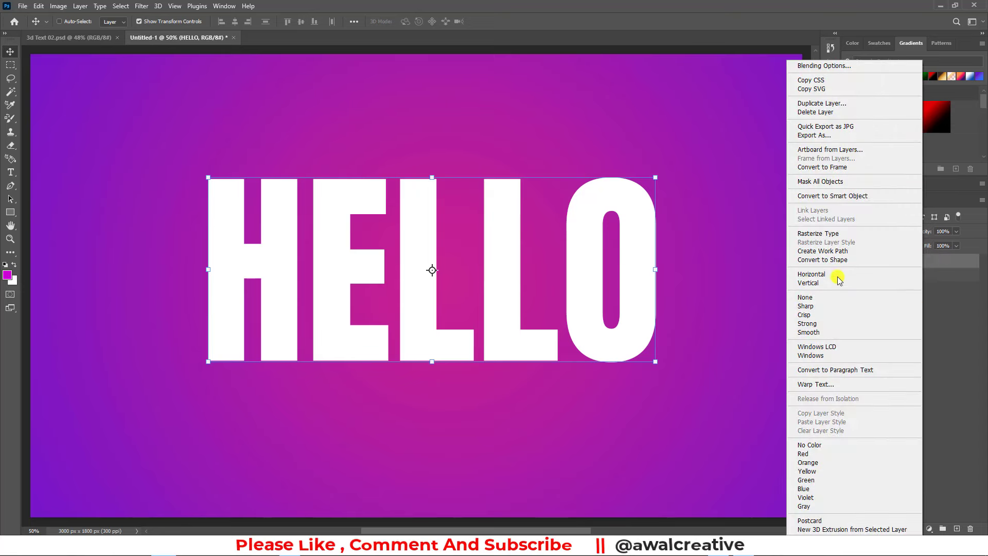
{"action": "left_click", "coordinate": [822, 196]}
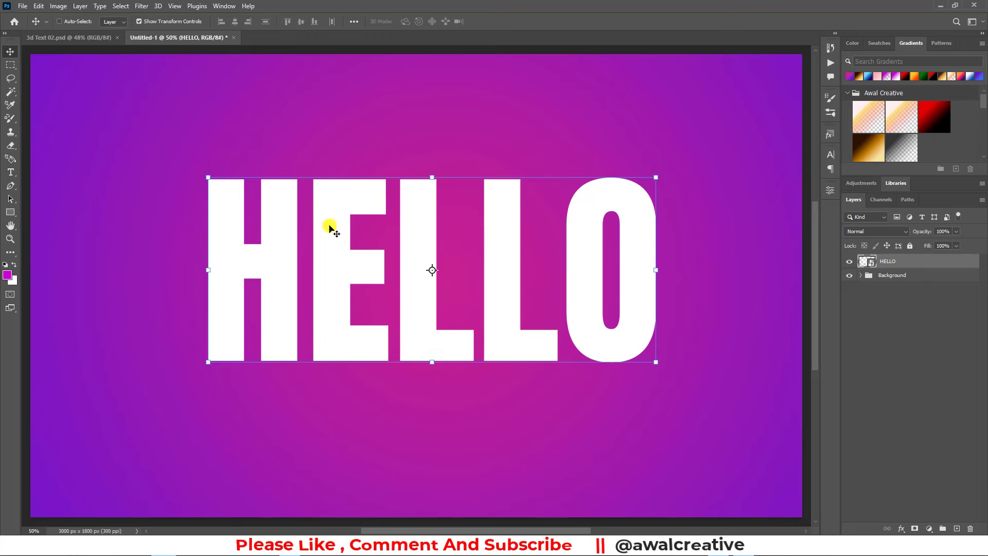
{"action": "left_click", "coordinate": [655, 178]}
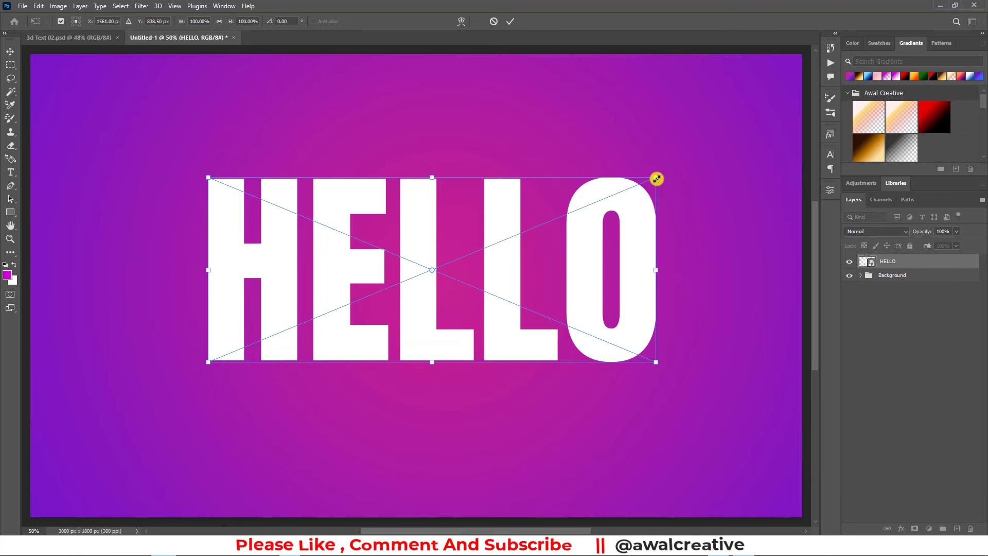
{"action": "left_click", "coordinate": [656, 179]}
{"action": "left_click", "coordinate": [459, 22]}
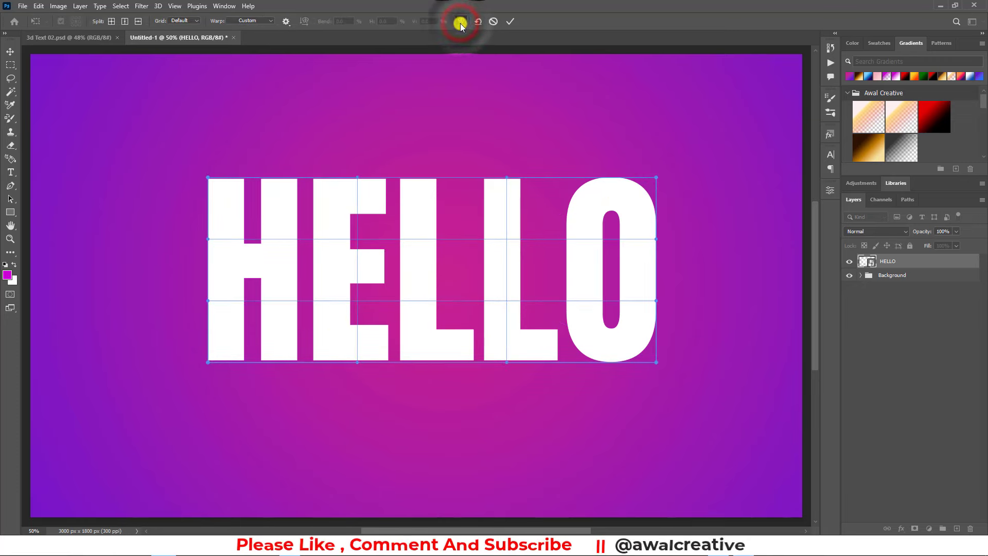
{"action": "left_click", "coordinate": [260, 23]}
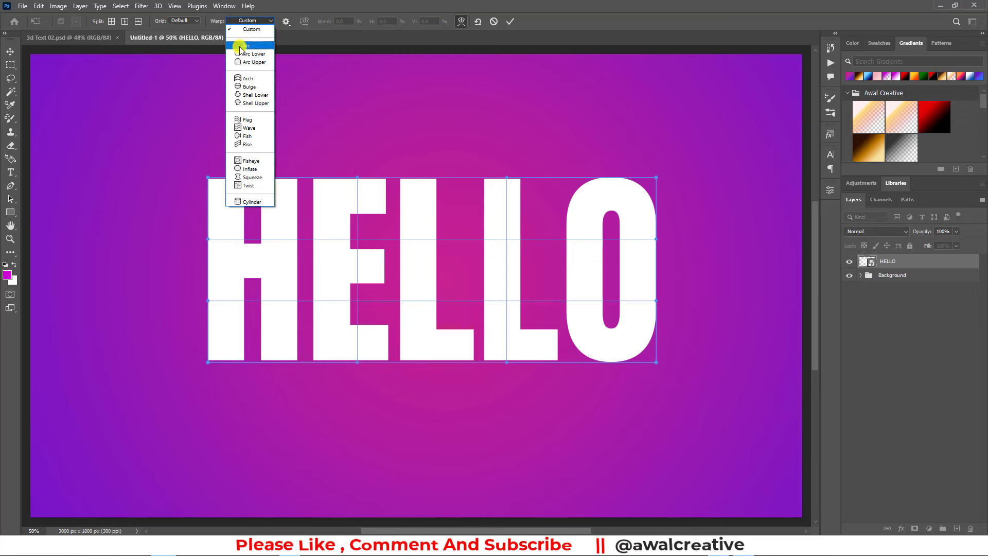
{"action": "left_click", "coordinate": [252, 47]}
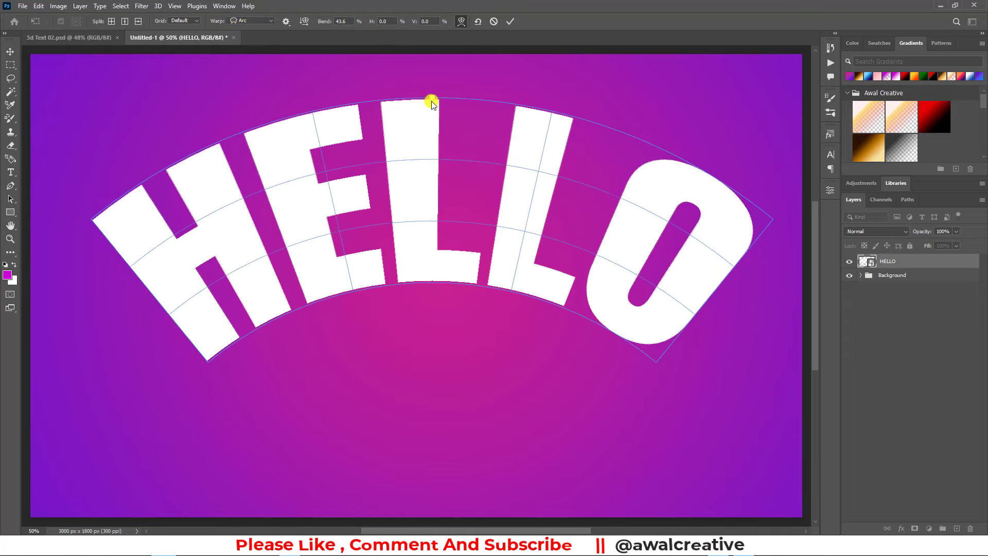
{"action": "left_click_drag", "start_coordinate": [433, 89], "coordinate": [433, 107]}
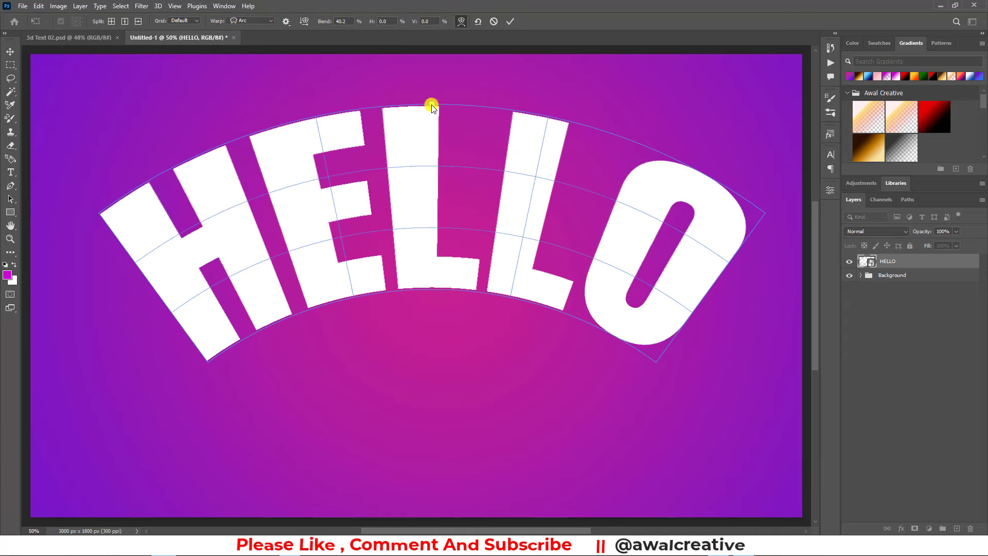
{"action": "left_click", "coordinate": [512, 22]}
Commit the arc warp, drag HELLO about 128 px lower, and open its Blending Options
{"action": "left_click", "coordinate": [10, 50]}
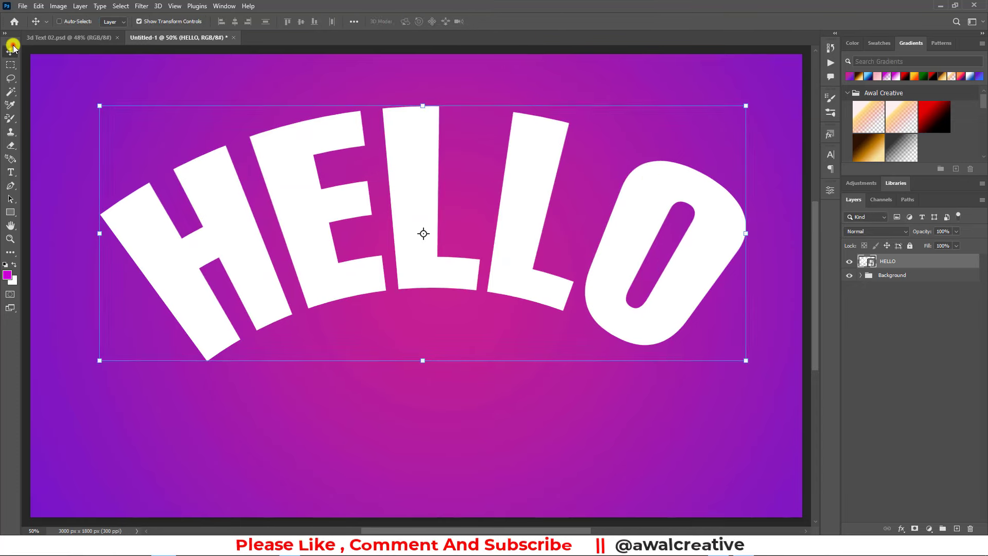
{"action": "left_click_drag", "start_coordinate": [430, 254], "coordinate": [428, 303]}
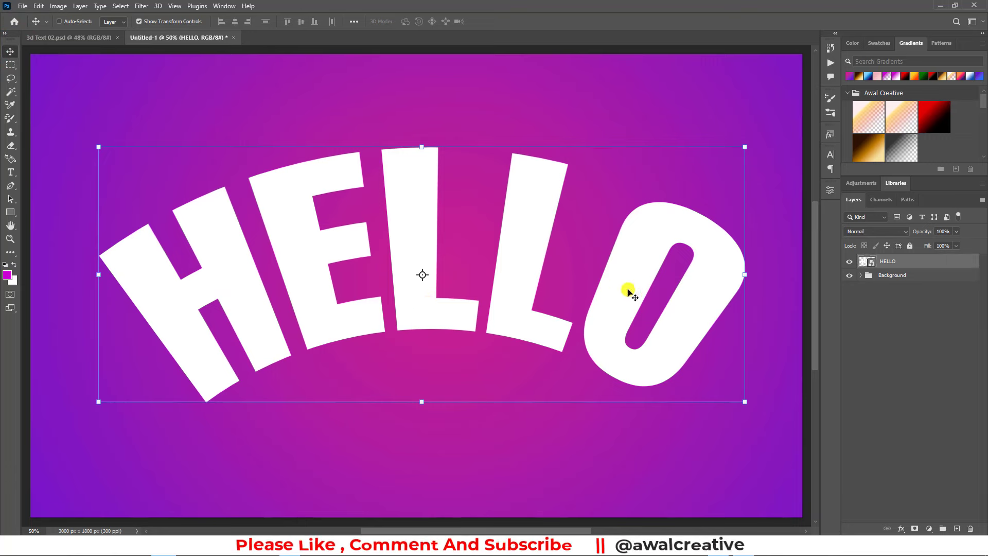
{"action": "right_click", "coordinate": [923, 262]}
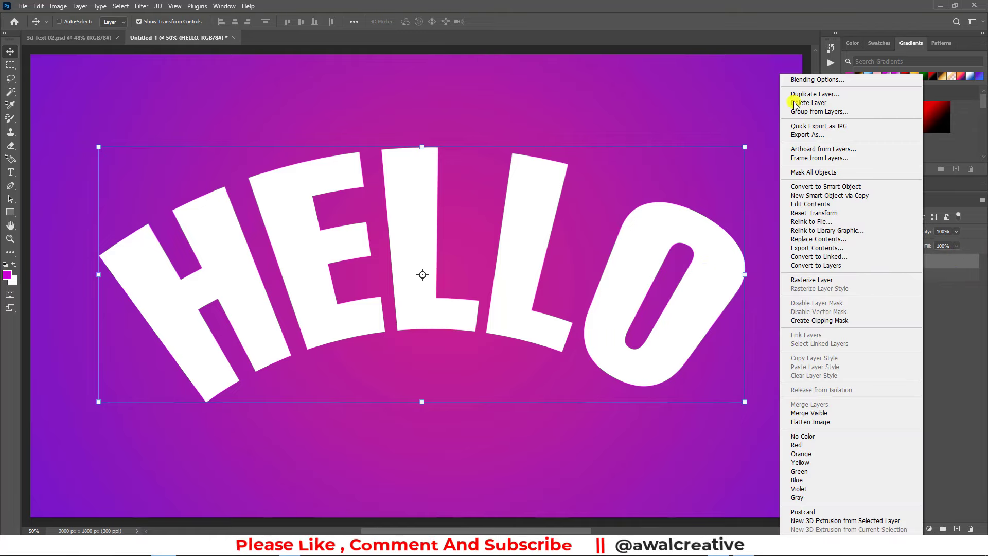
{"action": "left_click", "coordinate": [800, 79]}
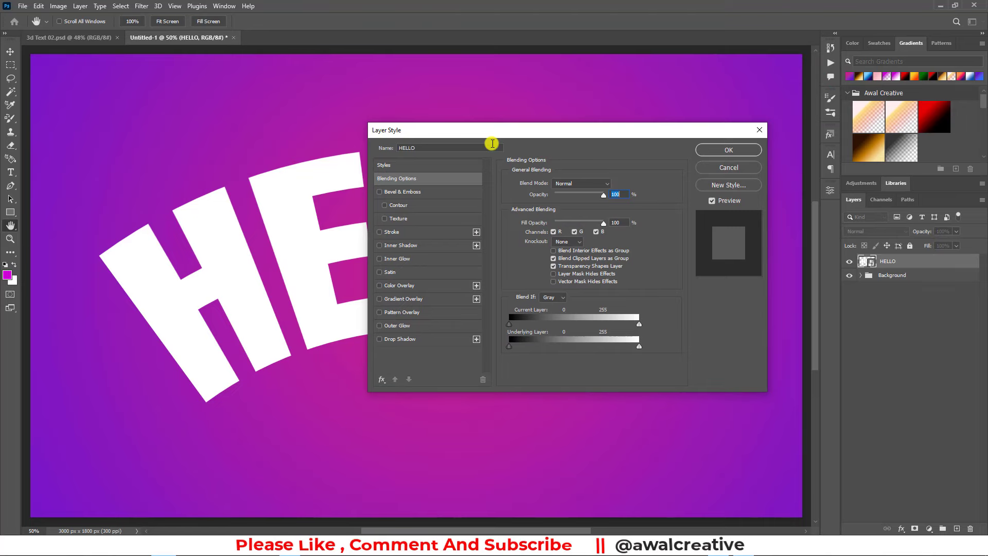
Enable a Stroke on HELLO at 28 px, positioned Outside
{"action": "left_click_drag", "start_coordinate": [463, 134], "coordinate": [561, 83]}
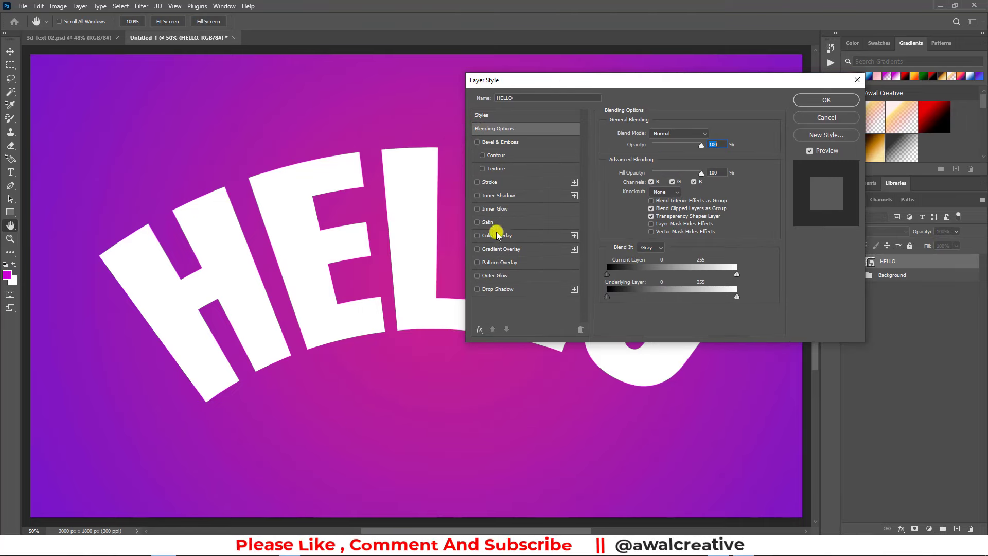
{"action": "left_click", "coordinate": [491, 183]}
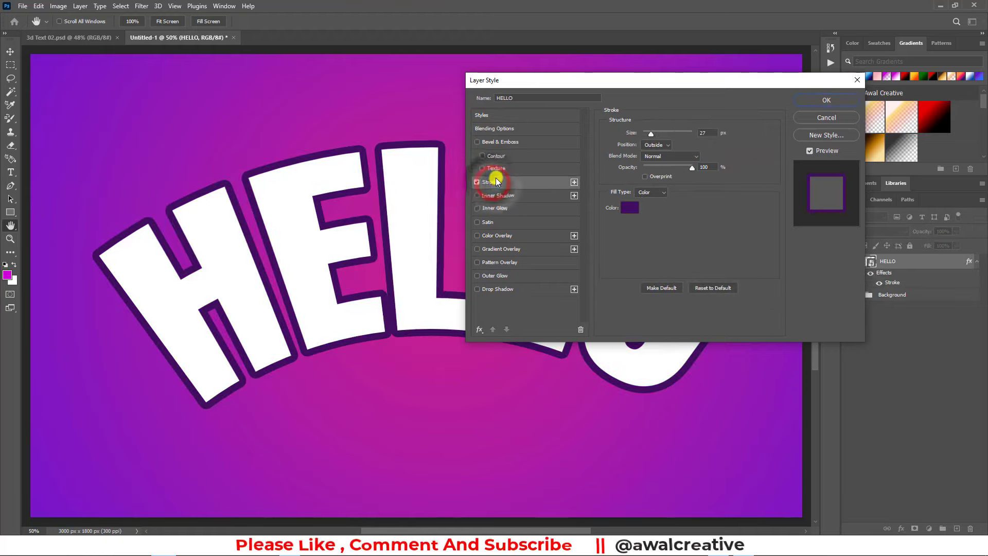
{"action": "left_click_drag", "start_coordinate": [517, 82], "coordinate": [575, 72]}
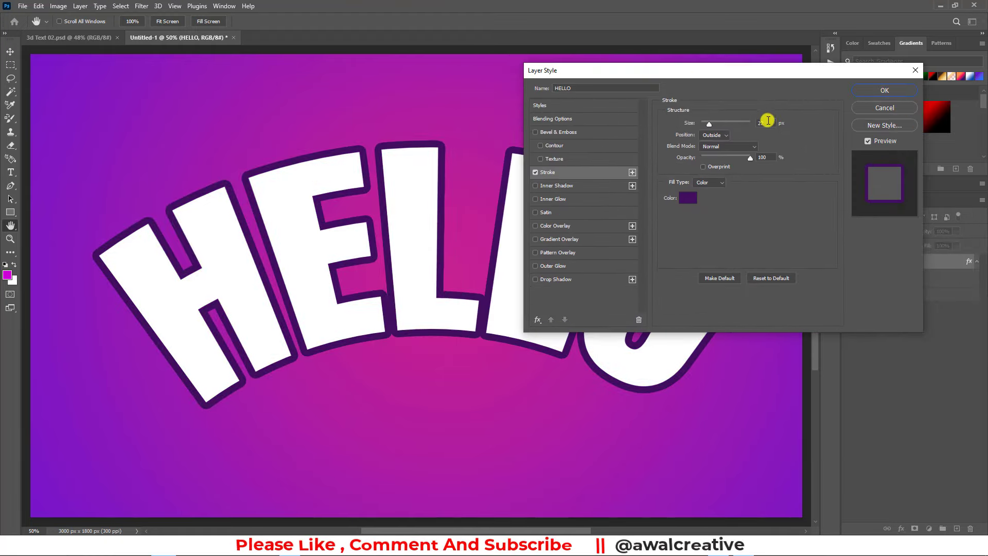
{"action": "double_click", "coordinate": [765, 123]}
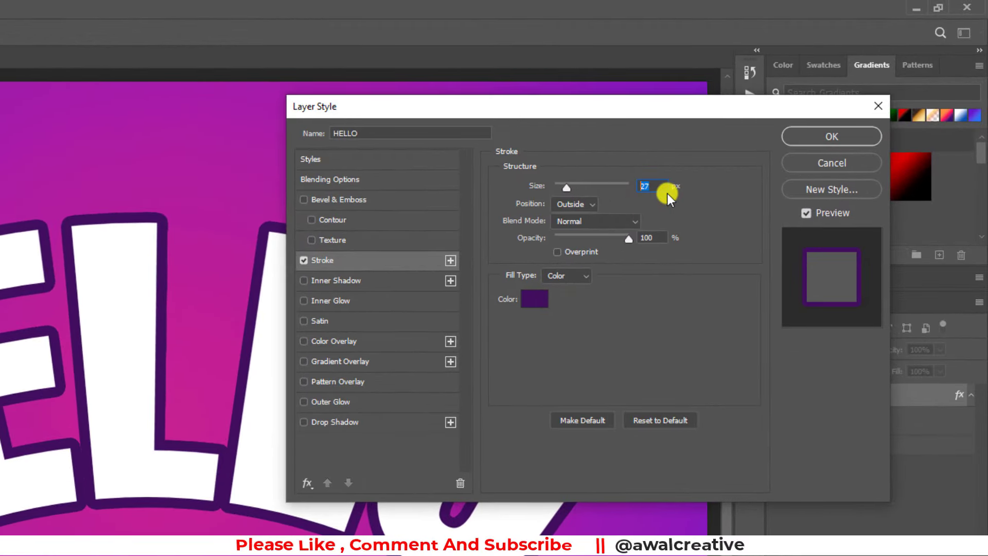
{"action": "type", "text": "28"}
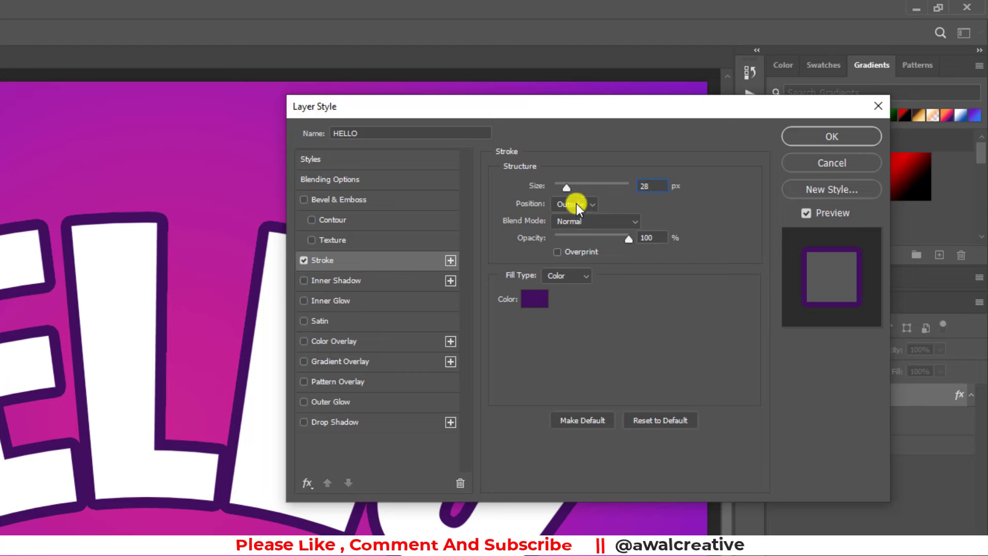
{"action": "left_click", "coordinate": [575, 203]}
{"action": "left_click", "coordinate": [573, 230]}
{"action": "left_click", "coordinate": [584, 206]}
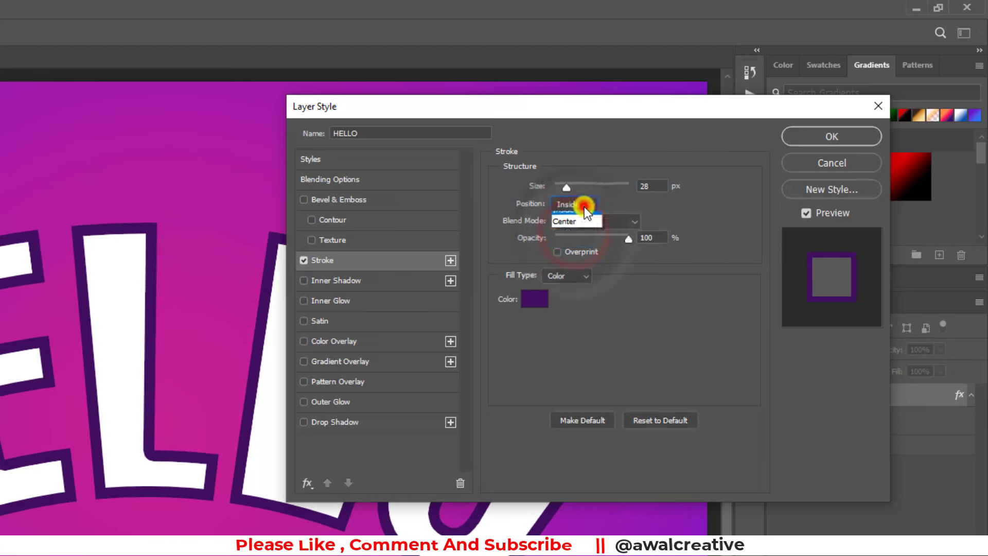
{"action": "left_click", "coordinate": [584, 216]}
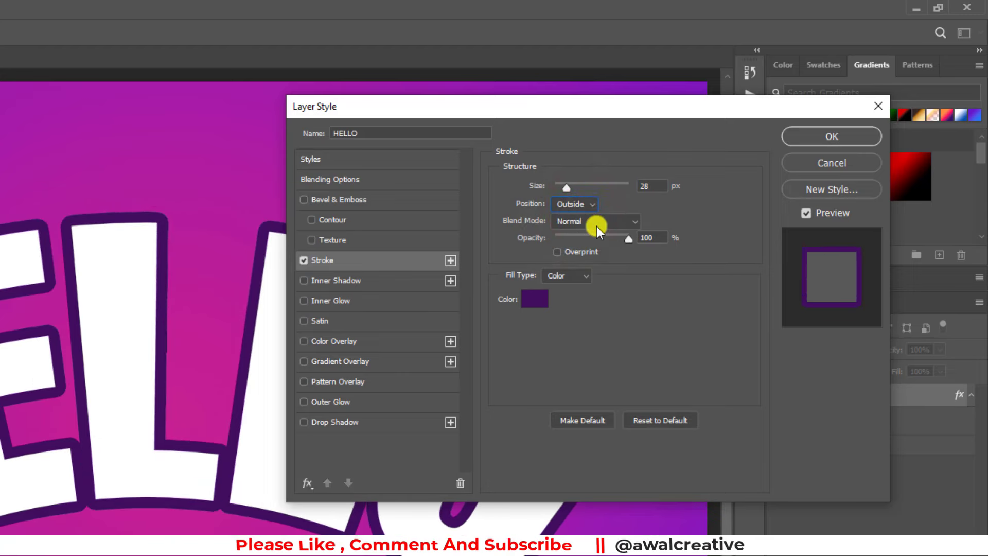
{"action": "left_click", "coordinate": [627, 238]}
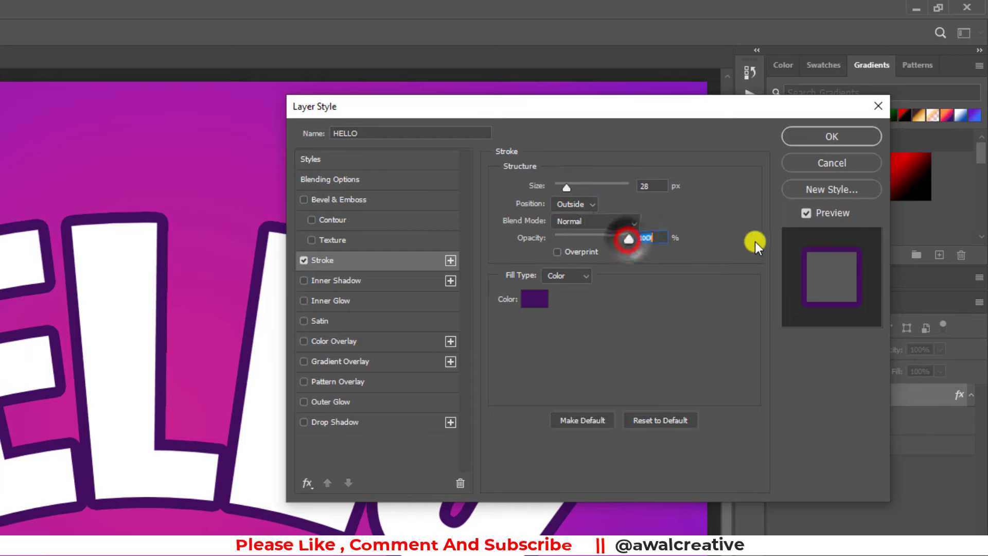
Set the stroke colour to dark purple #400e5f and apply the layer style
{"action": "left_click", "coordinate": [534, 299]}
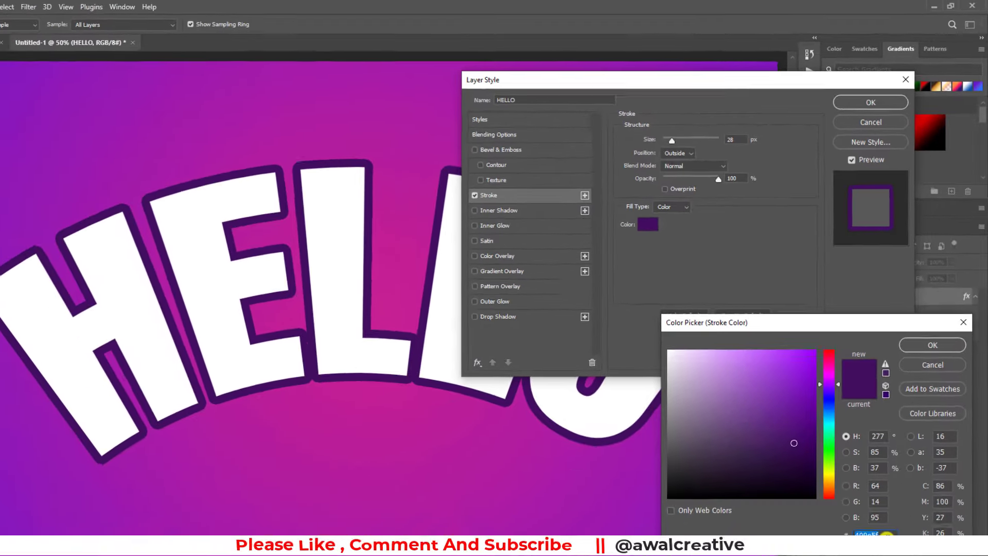
{"action": "left_click", "coordinate": [880, 520]}
{"action": "left_click_drag", "start_coordinate": [751, 417], "coordinate": [817, 314]}
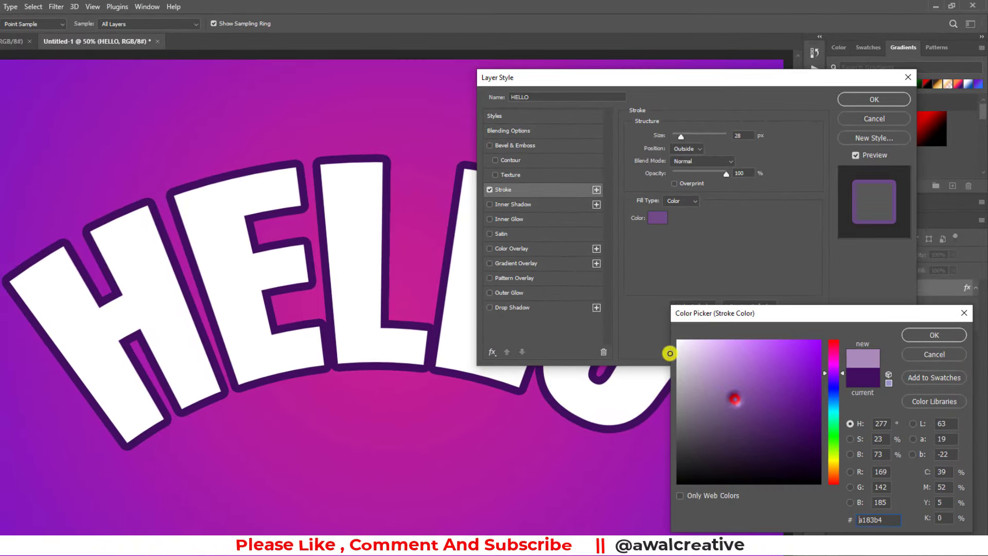
{"action": "mouse_move", "coordinate": [834, 373]}
{"action": "left_mouse_down"}
{"action": "mouse_move", "coordinate": [834, 341]}
{"action": "mouse_move", "coordinate": [807, 400]}
{"action": "mouse_move", "coordinate": [813, 416]}
{"action": "left_mouse_up"}
{"action": "left_click_drag", "start_coordinate": [834, 341], "coordinate": [834, 447]}
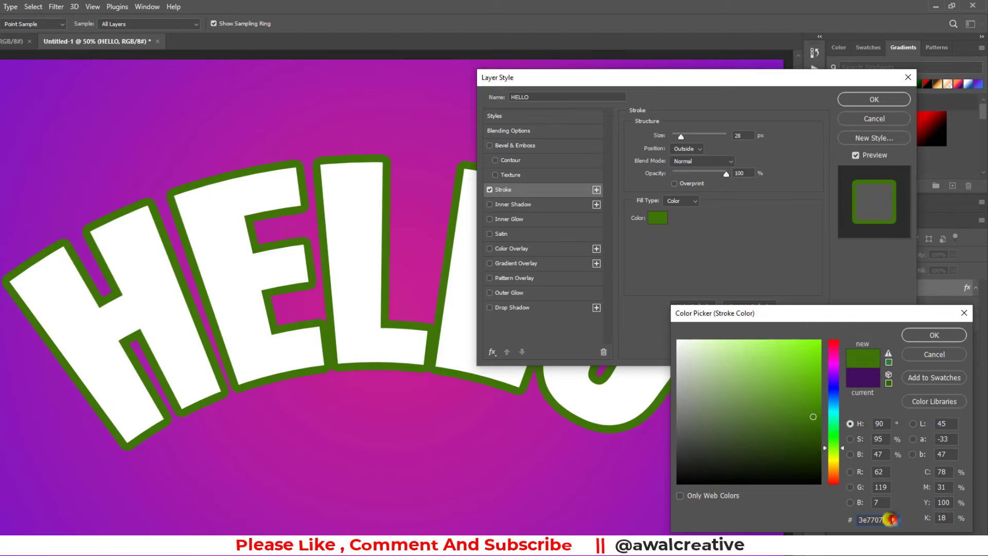
{"action": "type", "text": "400e5f"}
{"action": "left_click", "coordinate": [915, 332]}
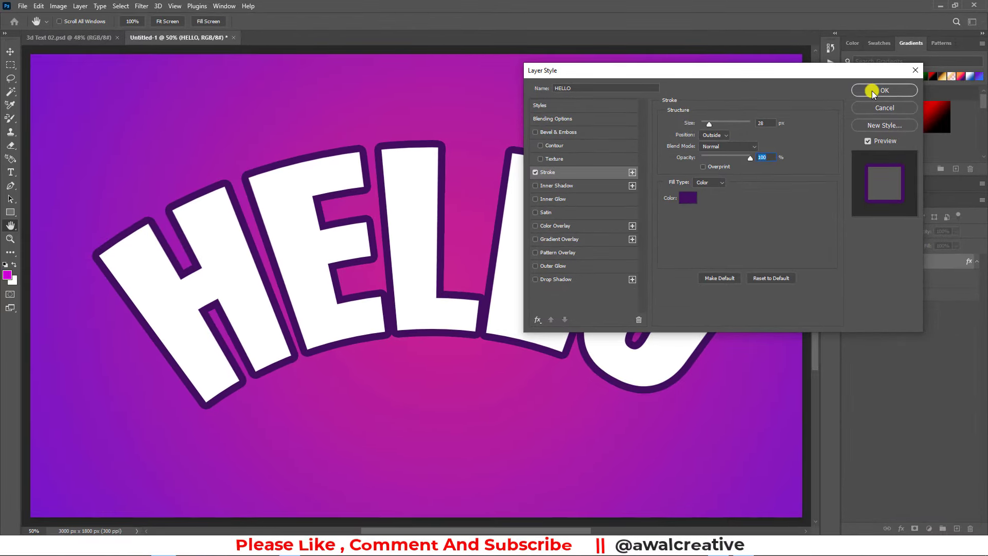
{"action": "left_click", "coordinate": [873, 91]}
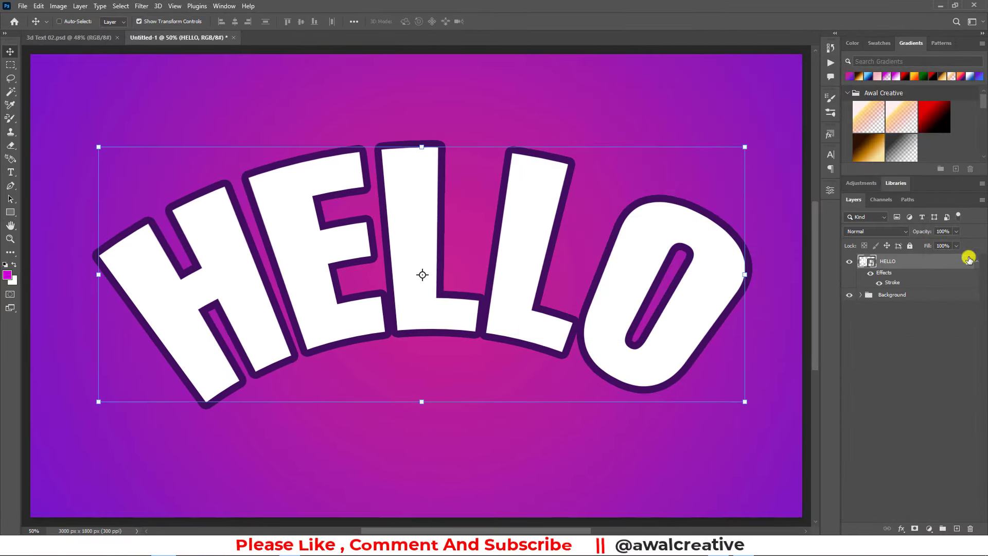
Select HELLO and duplicate it with alternating Ctrl+Alt+Up/Right nudges up to HELLO copy 31
{"action": "left_click", "coordinate": [975, 262]}
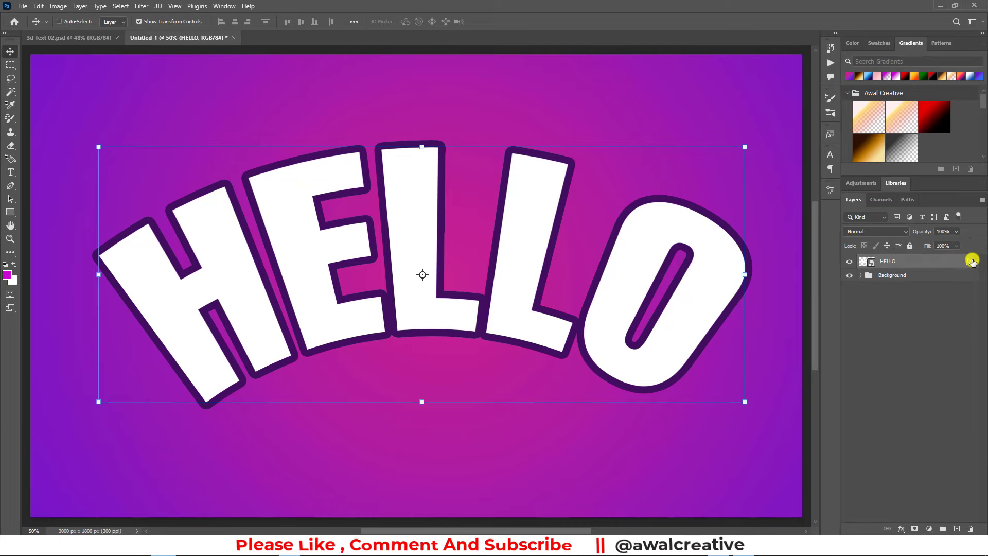
{"action": "left_click", "coordinate": [928, 260]}
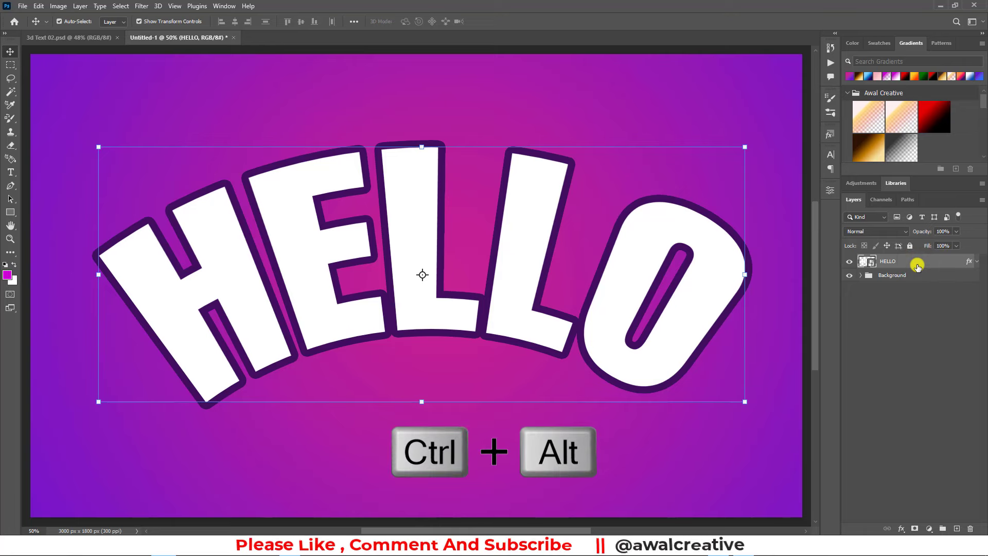
{"action": "key", "text": "ctrl+alt+Up"}
{"action": "key", "text": "ctrl+alt+Right"}
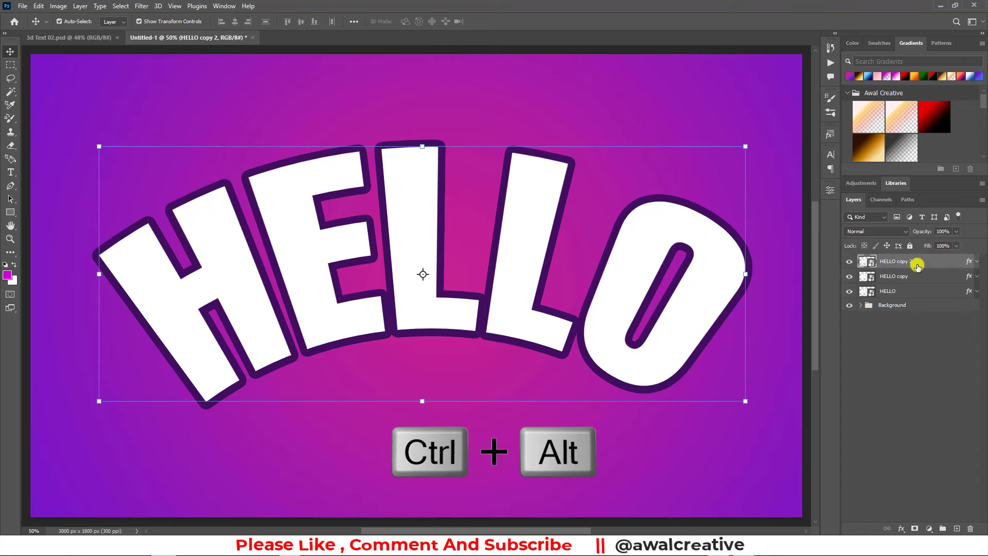
{"action": "key", "text": "ctrl+alt+Right"}
{"action": "key", "text": "ctrl+alt+Right"}
{"action": "key", "text": "ctrl+alt+Up"}
{"action": "key", "text": "ctrl+alt+Up"}
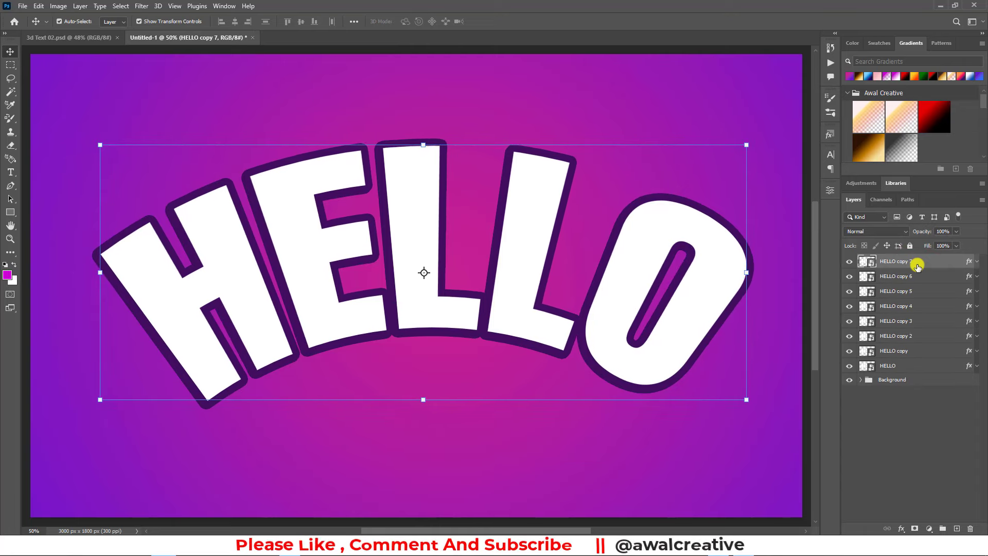
{"action": "key", "text": "ctrl+alt+Right"}
{"action": "key", "text": "ctrl+alt+Right"}
{"action": "key", "text": "ctrl+alt+Up"}
{"action": "key", "text": "ctrl+alt+Up"}
{"action": "key", "text": "ctrl+alt+Right"}
{"action": "key", "text": "ctrl+alt+Up"}
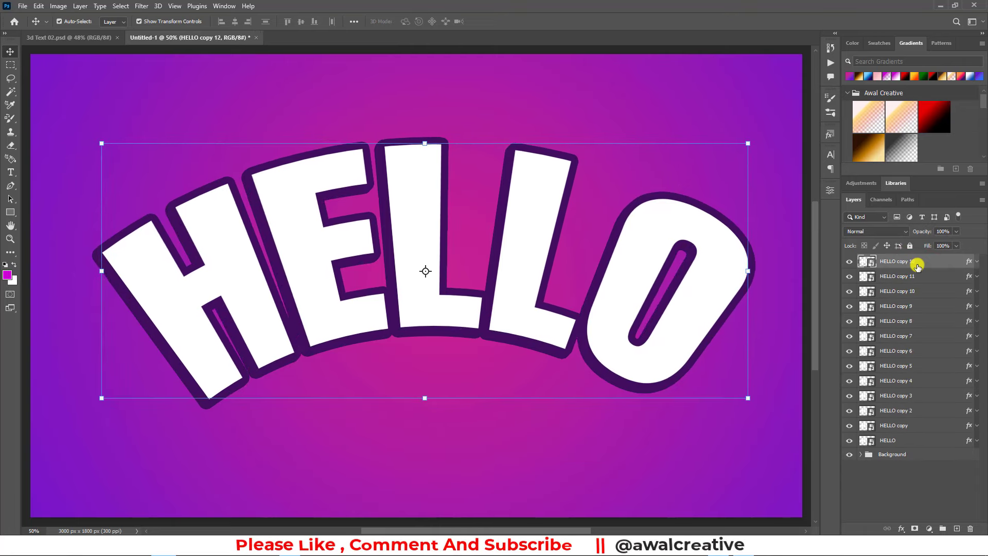
{"action": "key", "text": "ctrl+alt+Right"}
{"action": "key", "text": "ctrl+alt+Right"}
{"action": "key", "text": "ctrl+alt+Up"}
{"action": "key", "text": "ctrl+alt+Right"}
{"action": "key", "text": "ctrl+alt+Up"}
{"action": "key", "text": "ctrl+alt+Right"}
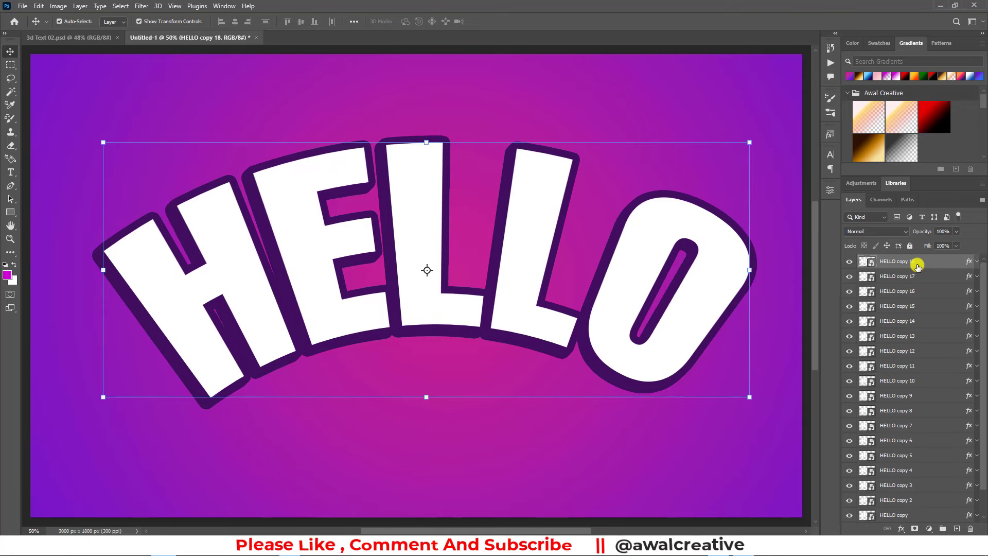
{"action": "key", "text": "ctrl+alt+Up"}
{"action": "key", "text": "ctrl+alt+Right"}
{"action": "key", "text": "ctrl+alt+Up"}
{"action": "key", "text": "ctrl+alt+Up"}
{"action": "key", "text": "ctrl+alt+Right"}
{"action": "key", "text": "ctrl+alt+Up"}
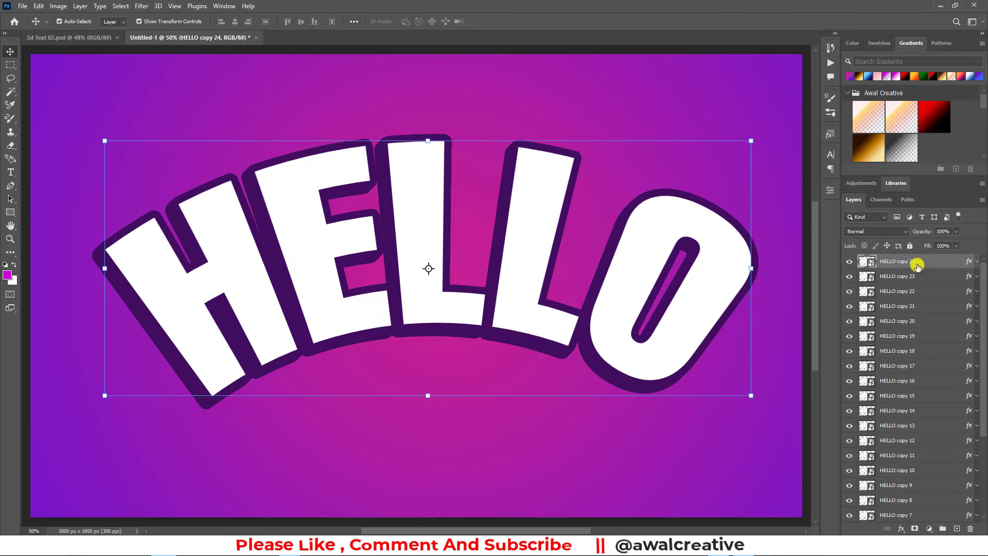
{"action": "key", "text": "ctrl+alt+Right"}
{"action": "key", "text": "ctrl+alt+Up"}
{"action": "key", "text": "ctrl+alt+Right"}
{"action": "key", "text": "ctrl+alt+Right"}
{"action": "key", "text": "ctrl+alt+Right"}
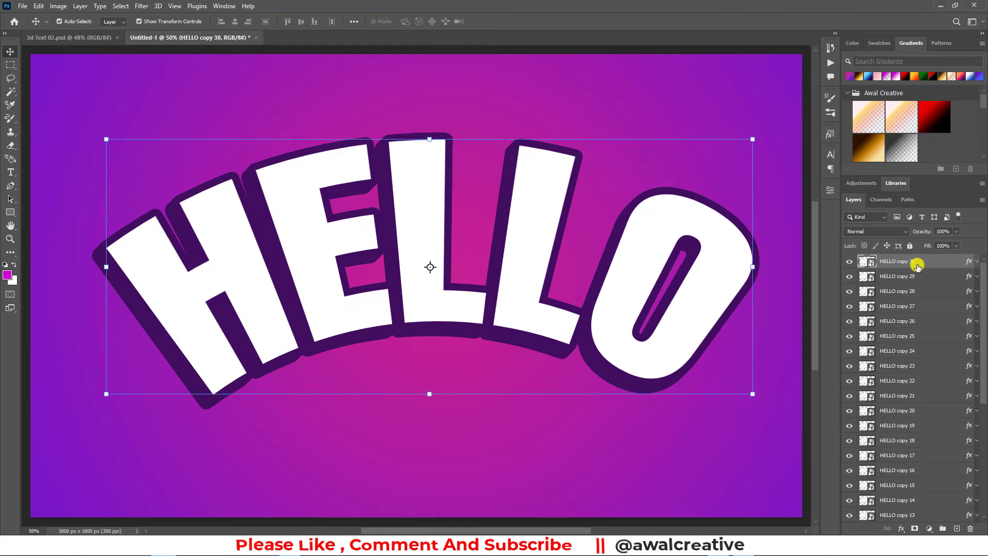
{"action": "key", "text": "ctrl+alt+Up"}
{"action": "key", "text": "ctrl+alt+Up"}
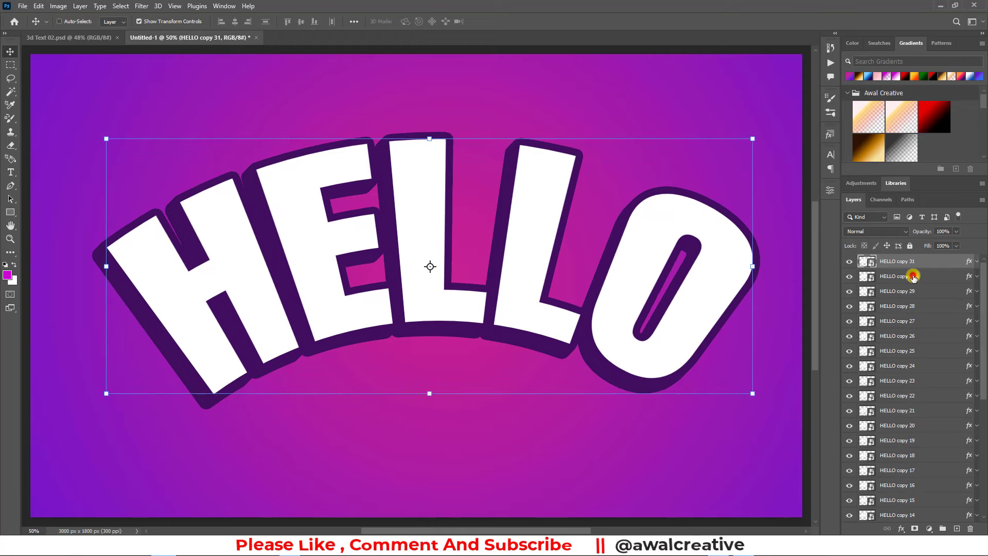
Select HELLO copy 30 down to HELLO, group them, and name the group 3D 01
{"action": "left_click", "coordinate": [913, 277]}
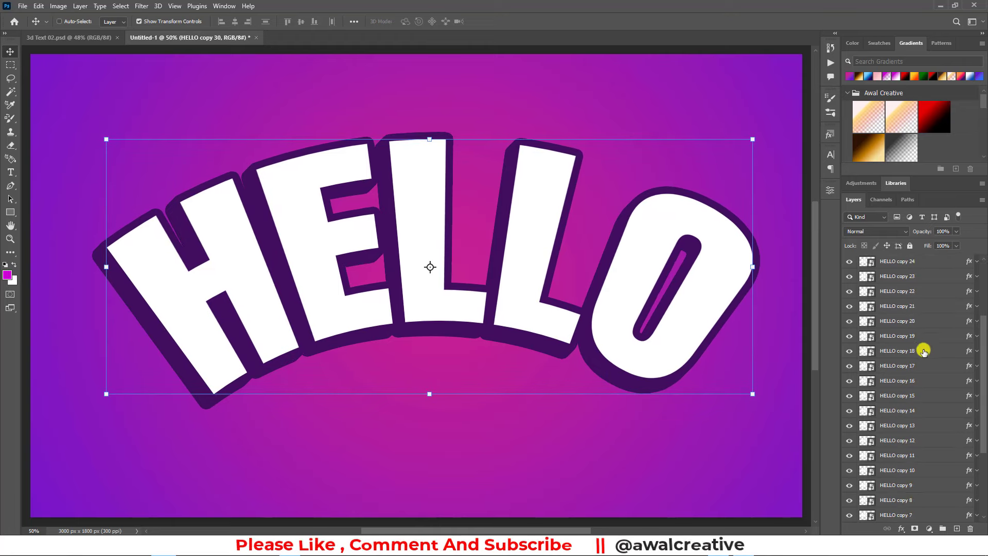
{"action": "scroll", "coordinate": [908, 395], "scroll_direction": "down", "scroll_amount": 5}
{"action": "scroll", "coordinate": [895, 386], "scroll_direction": "up", "scroll_amount": 2}
{"action": "scroll", "coordinate": [887, 295], "scroll_direction": "up", "scroll_amount": 3}
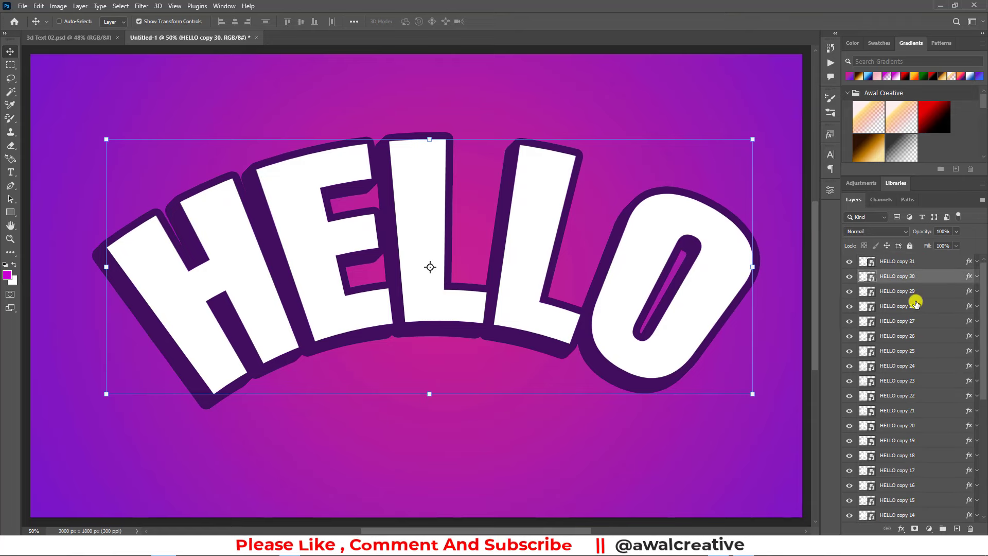
{"action": "left_click", "coordinate": [909, 262]}
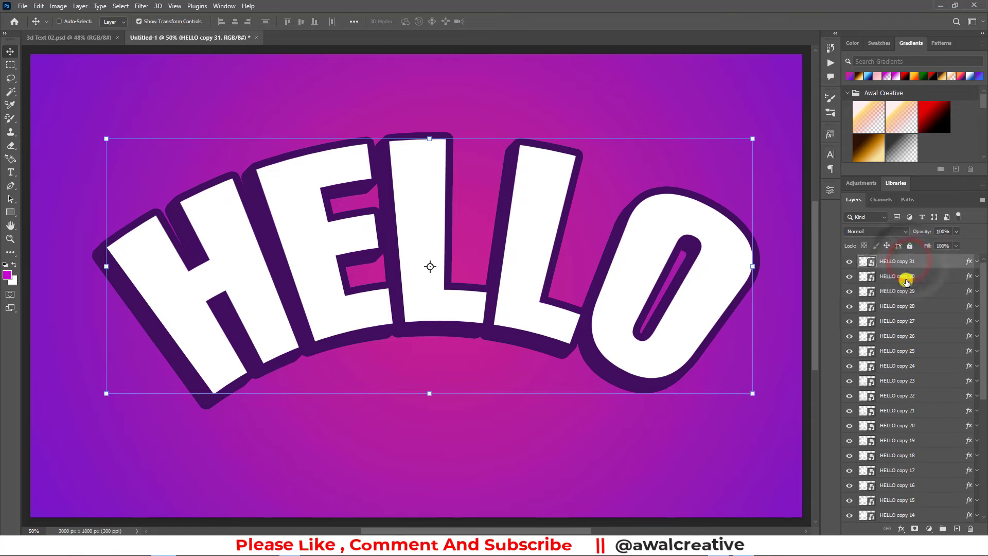
{"action": "mouse_move", "coordinate": [906, 280]}
{"action": "left_mouse_down"}
{"action": "mouse_move", "coordinate": [978, 280]}
{"action": "mouse_move", "coordinate": [983, 482]}
{"action": "left_mouse_up"}
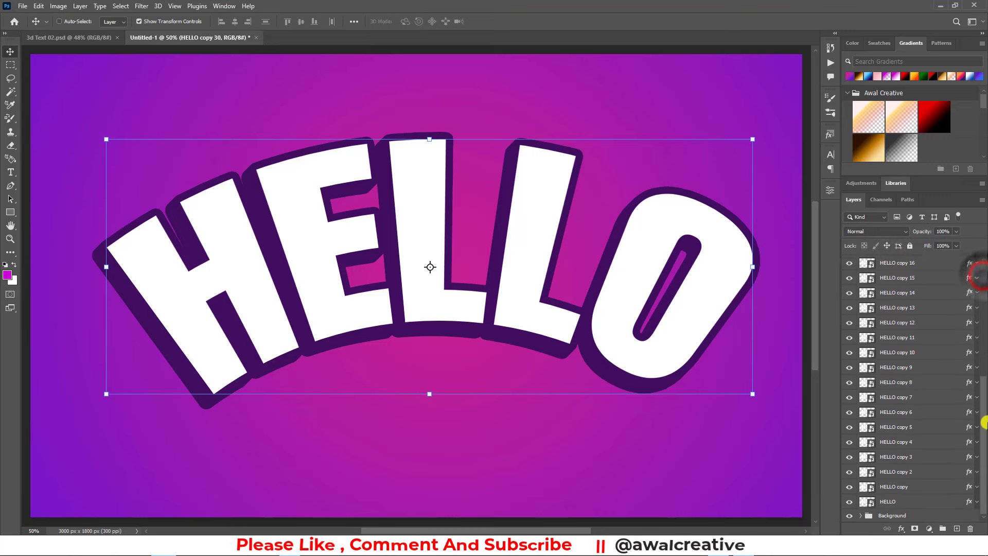
{"action": "left_click", "coordinate": [898, 502], "text": "shift"}
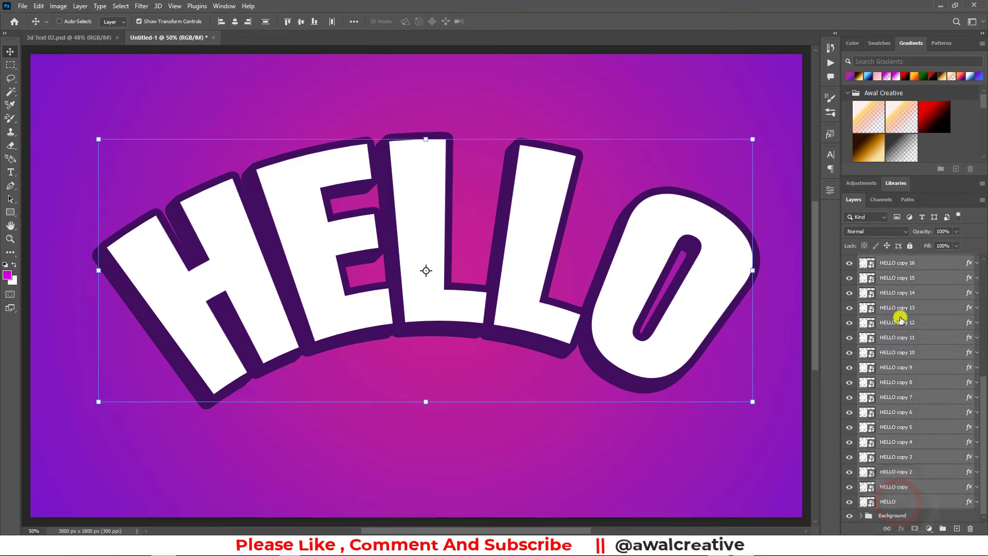
{"action": "scroll", "coordinate": [906, 329], "scroll_direction": "up", "scroll_amount": 5}
{"action": "scroll", "coordinate": [915, 330], "scroll_direction": "up", "scroll_amount": 3}
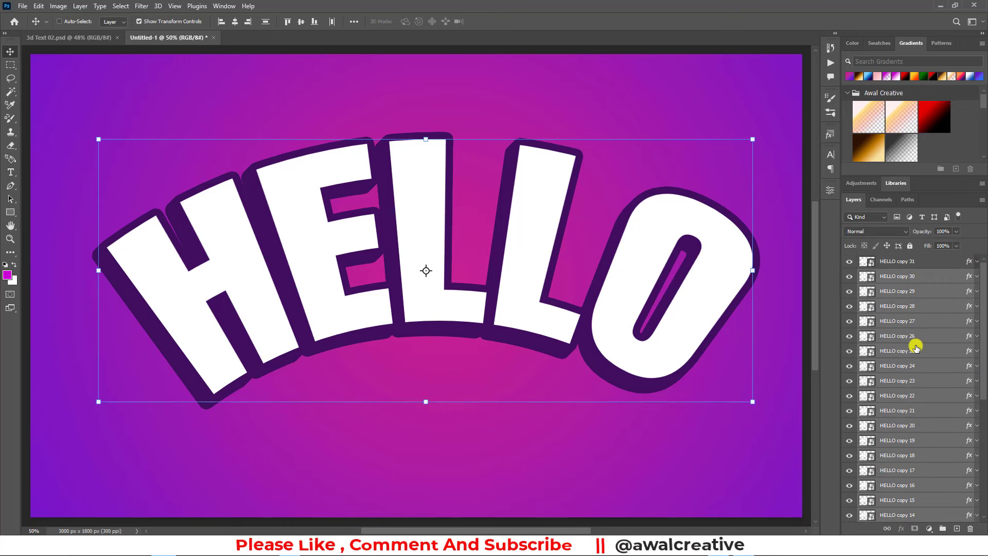
{"action": "key", "text": "ctrl+g"}
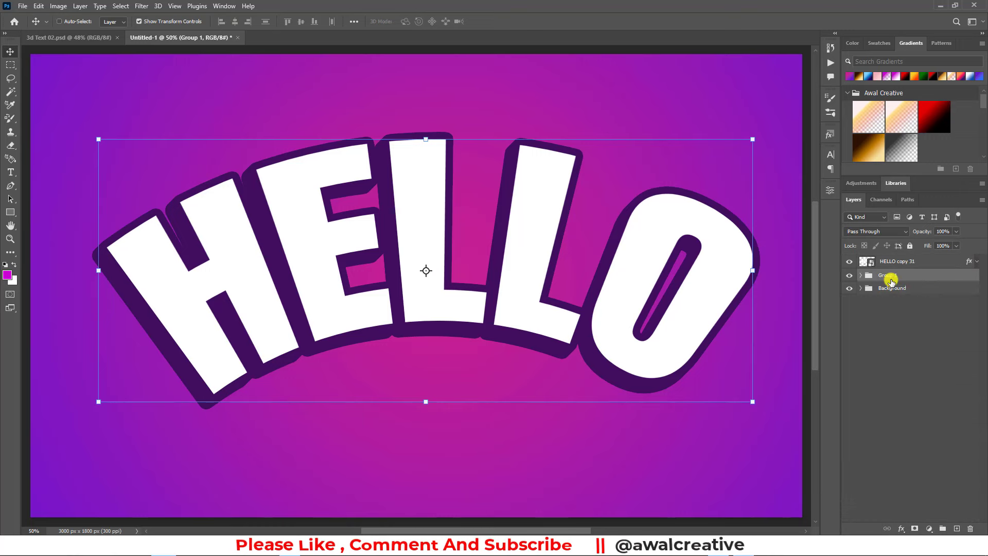
{"action": "double_click", "coordinate": [888, 276]}
{"action": "type", "text": "3D 01"}
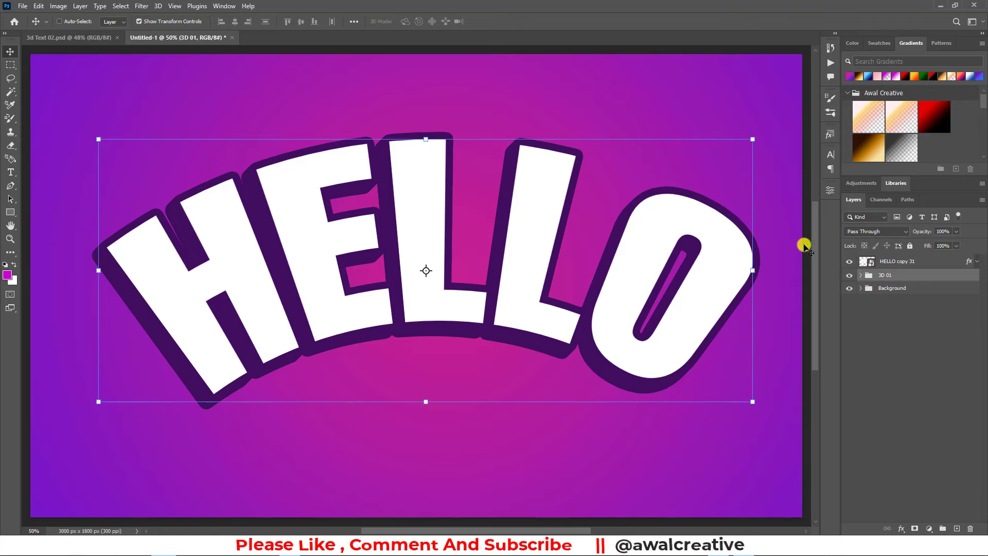
Turn off HELLO copy 31's Stroke and delete the Stroke effect from that layer
{"action": "left_click", "coordinate": [893, 262]}
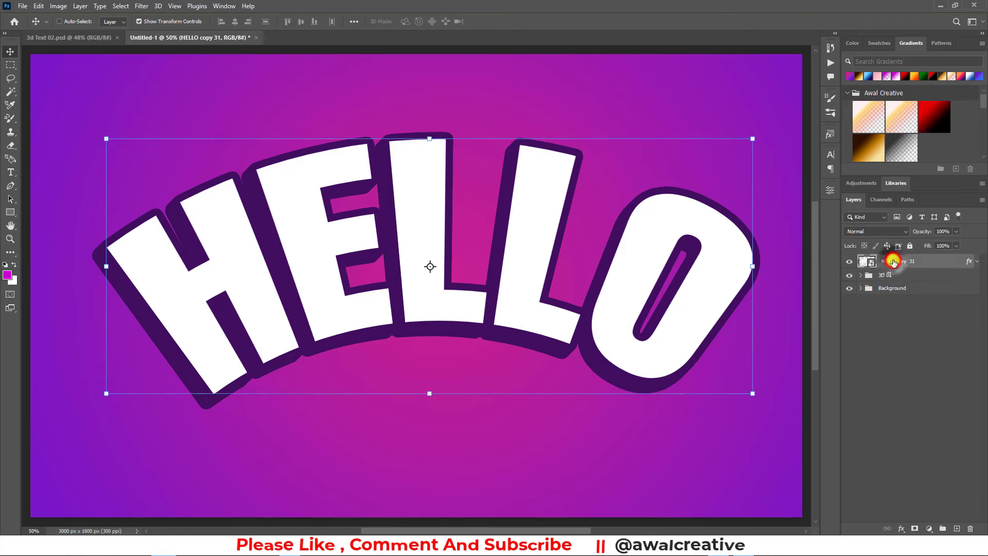
{"action": "left_click", "coordinate": [977, 262]}
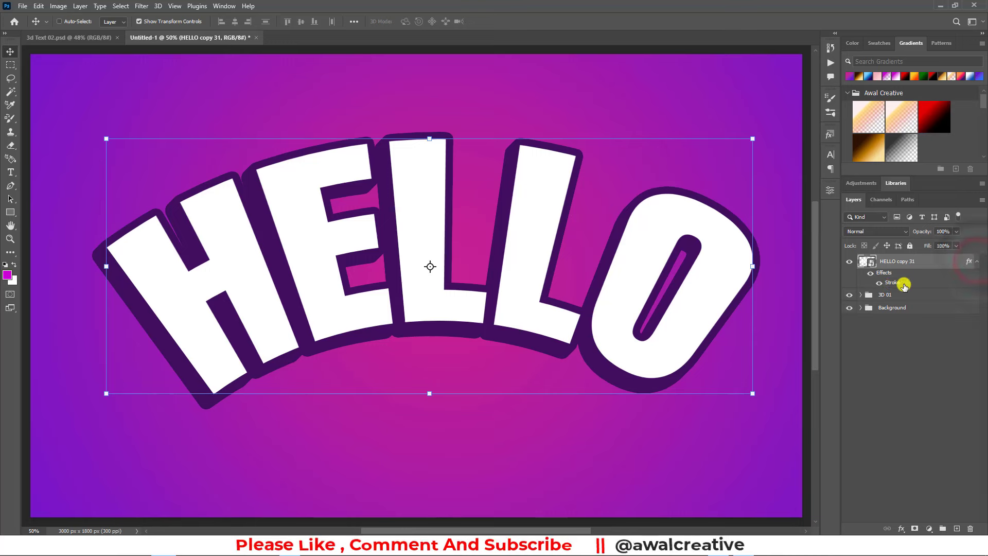
{"action": "left_click", "coordinate": [976, 262]}
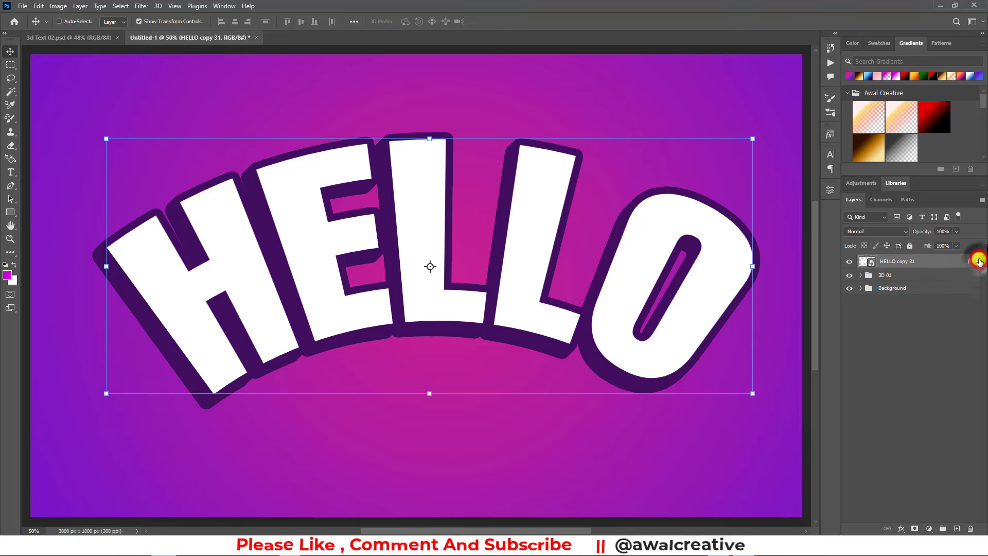
{"action": "double_click", "coordinate": [951, 262]}
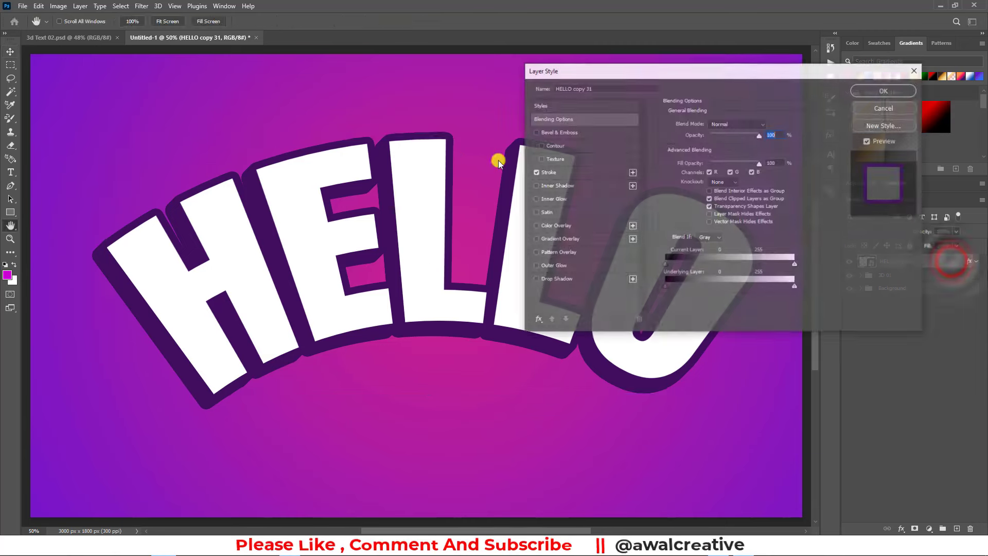
{"action": "left_click", "coordinate": [535, 172]}
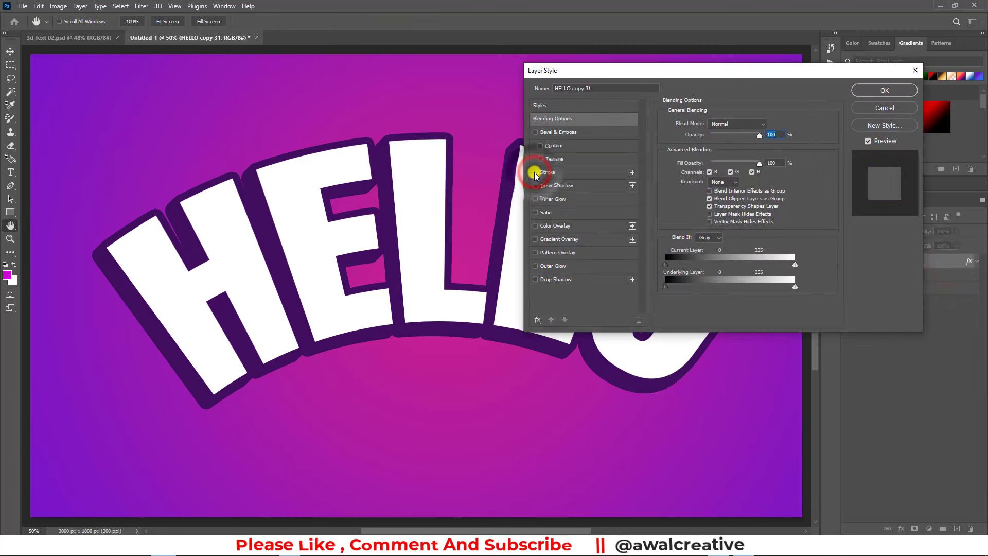
{"action": "left_click", "coordinate": [882, 88]}
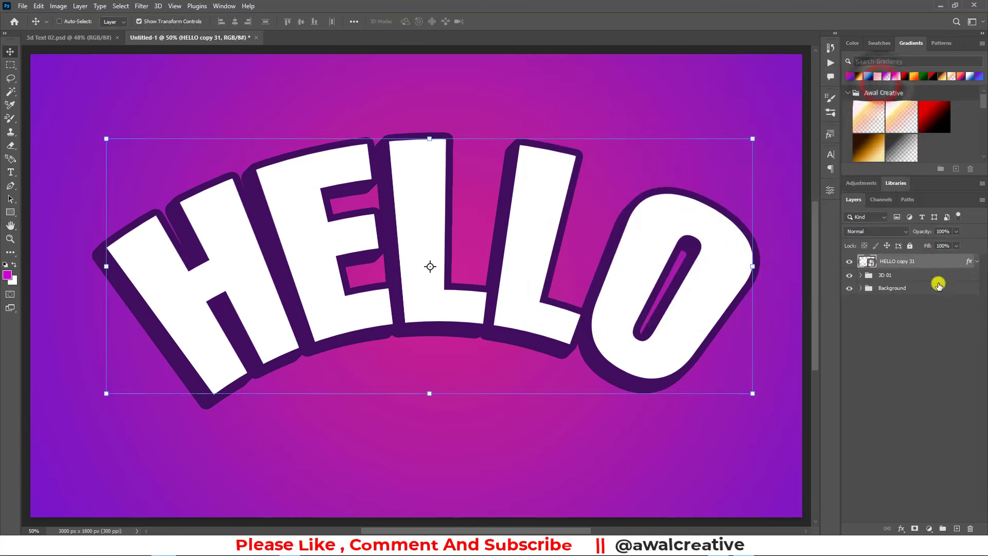
{"action": "left_click", "coordinate": [975, 261]}
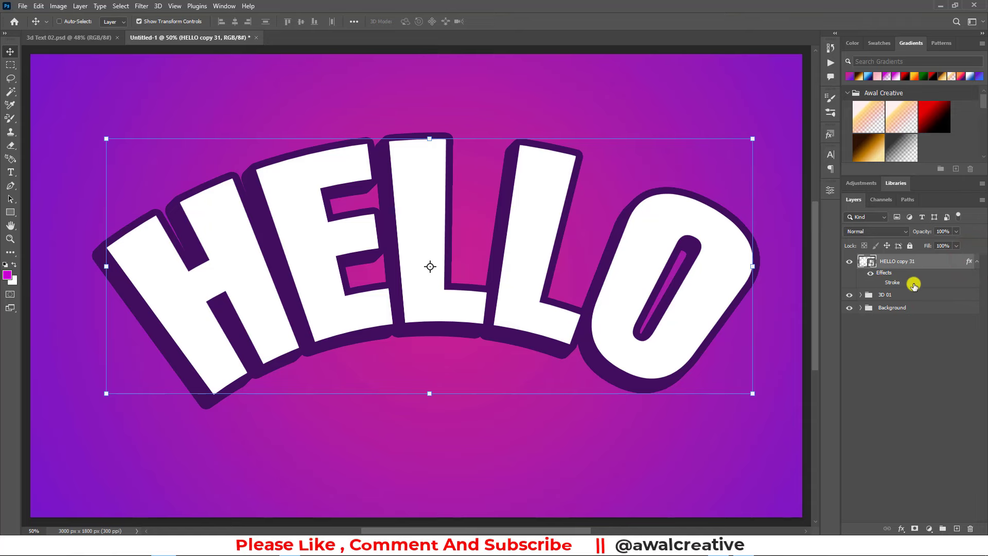
{"action": "left_click_drag", "start_coordinate": [900, 283], "coordinate": [975, 528]}
{"action": "left_click", "coordinate": [917, 262]}
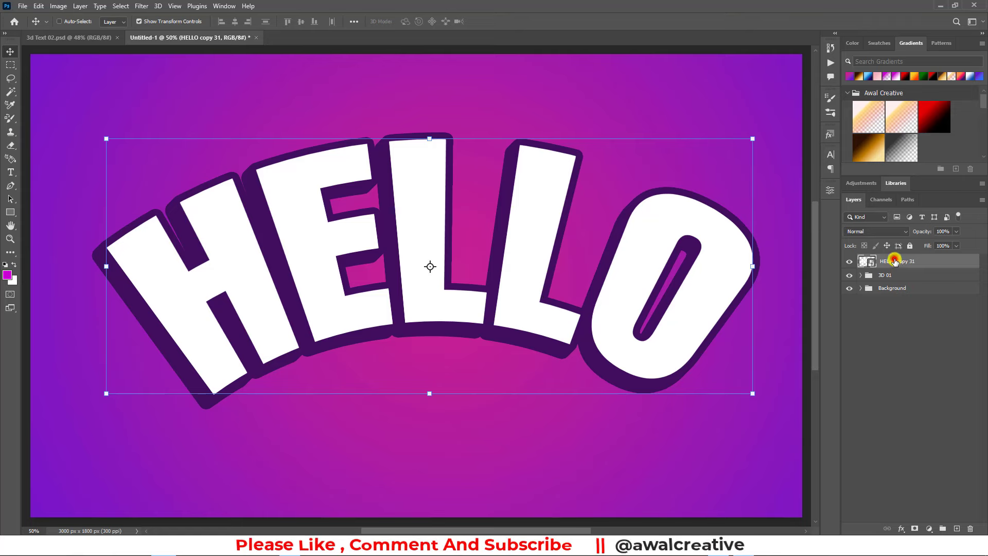
Duplicate HELLO copy 31 with alternating up/right nudges until HELLO copy 58
{"action": "key", "text": "ctrl"}
{"action": "key", "text": "alt+Right"}
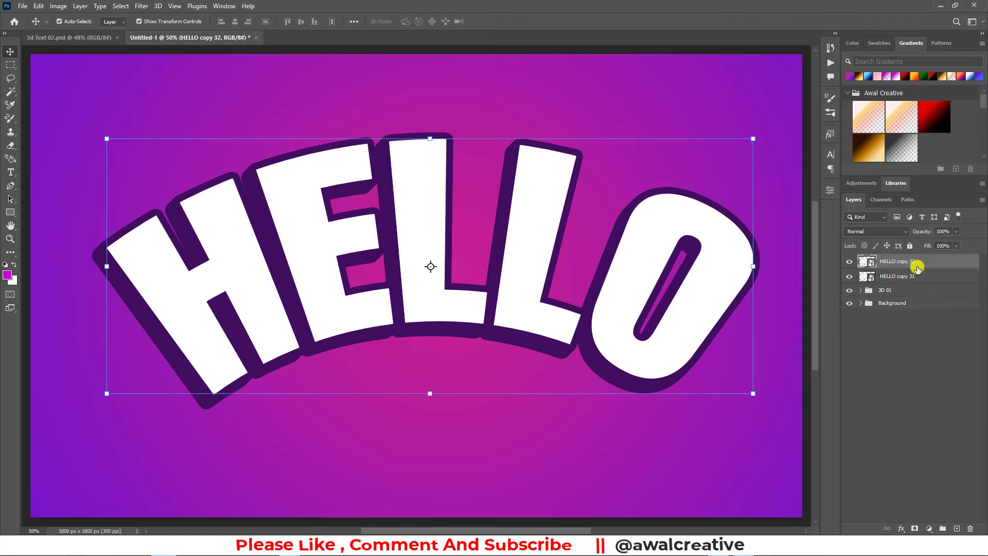
{"action": "key", "text": "alt+Up"}
{"action": "key", "text": "alt+Right"}
{"action": "key", "text": "alt+Up"}
{"action": "key", "text": "alt+Right"}
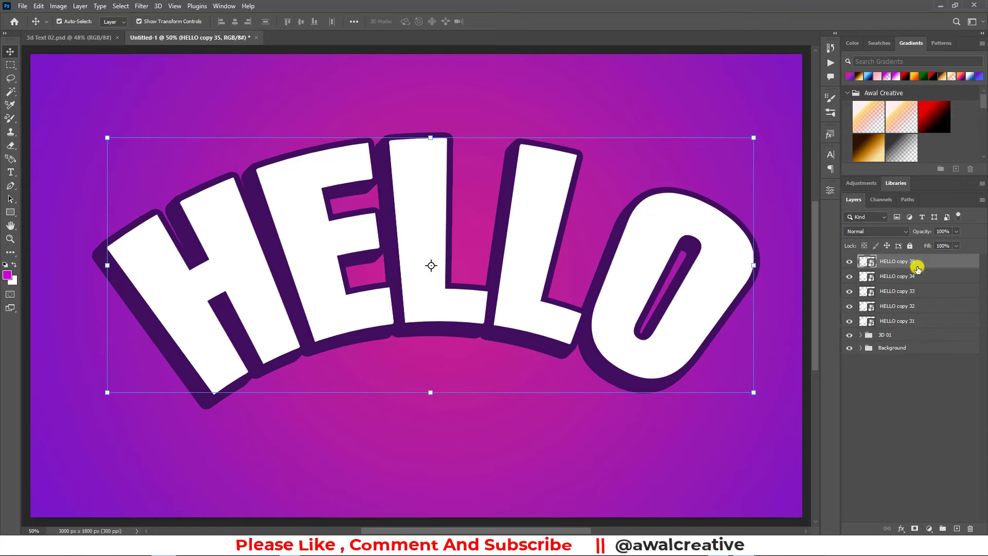
{"action": "key", "text": "alt+Up"}
{"action": "key", "text": "alt+Right"}
{"action": "key", "text": "alt+Up"}
{"action": "key", "text": "alt+Right"}
{"action": "key", "text": "alt+Up"}
{"action": "key", "text": "alt+Right"}
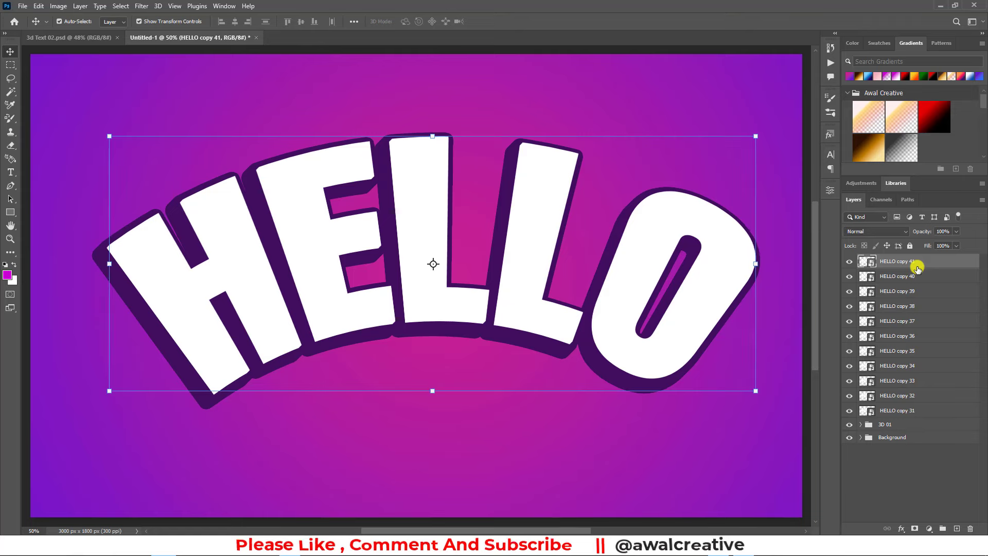
{"action": "key", "text": "alt+Up"}
{"action": "key", "text": "alt+Up"}
{"action": "key", "text": "alt+Right"}
{"action": "key", "text": "alt+Right"}
{"action": "key", "text": "alt+Up"}
{"action": "key", "text": "alt+Up"}
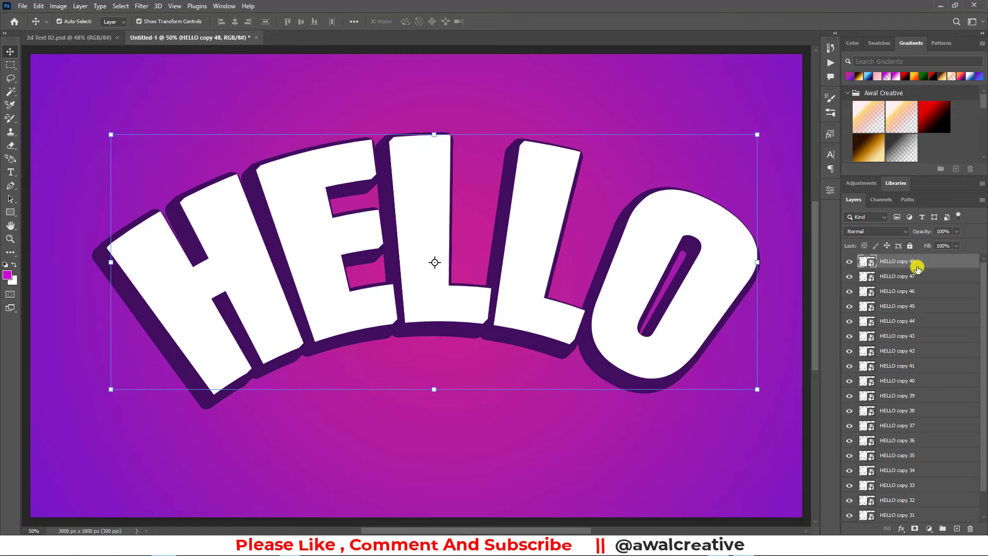
{"action": "key", "text": "alt+Up"}
{"action": "key", "text": "alt+Right"}
{"action": "key", "text": "alt+Right"}
{"action": "key", "text": "alt+Right"}
{"action": "key", "text": "alt+Up"}
{"action": "key", "text": "alt+Right"}
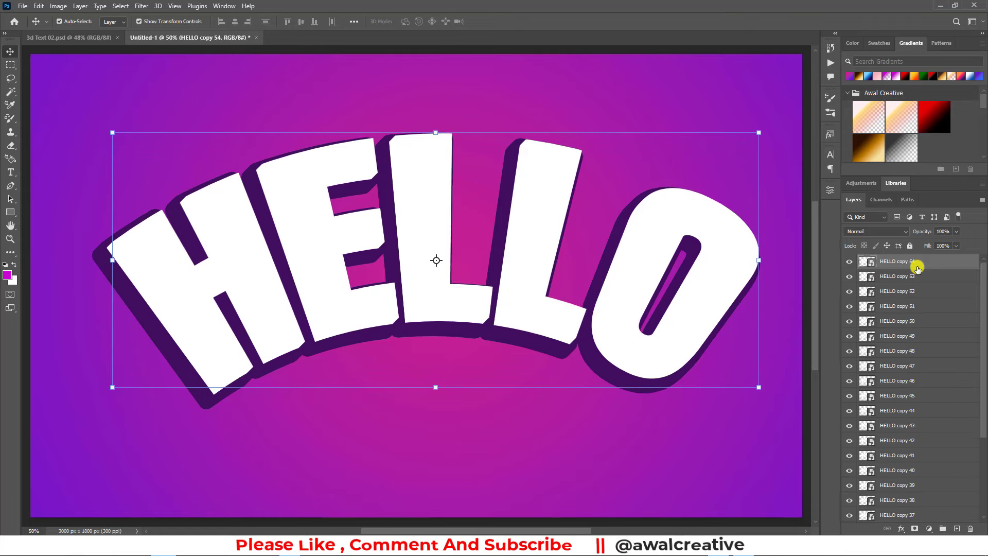
{"action": "key", "text": "alt+Up"}
{"action": "key", "text": "alt+Right"}
{"action": "key", "text": "alt+Up"}
{"action": "key", "text": "alt+Right"}
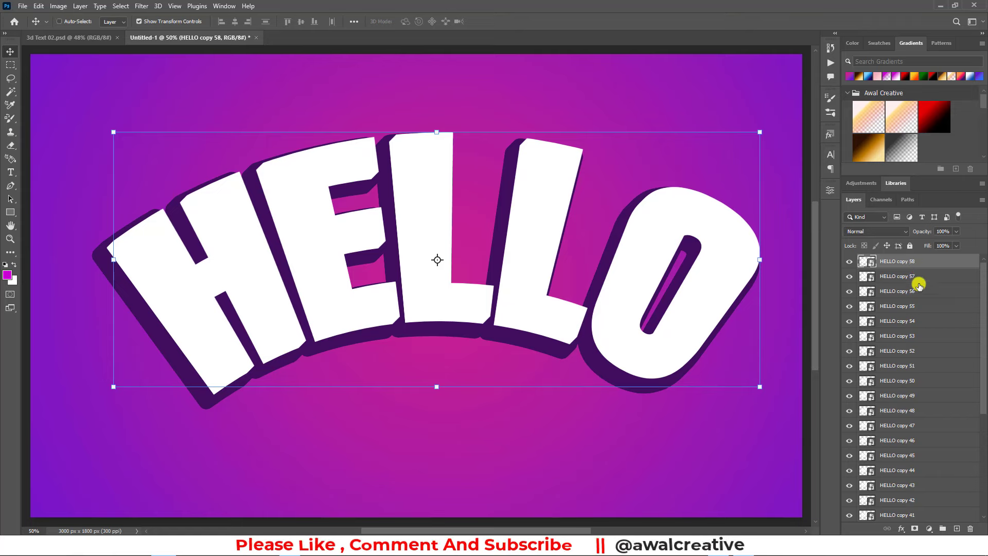
Select HELLO copy 58 through copy 31 and merge them into a single layer
{"action": "scroll", "coordinate": [935, 433], "scroll_direction": "down", "scroll_amount": 5}
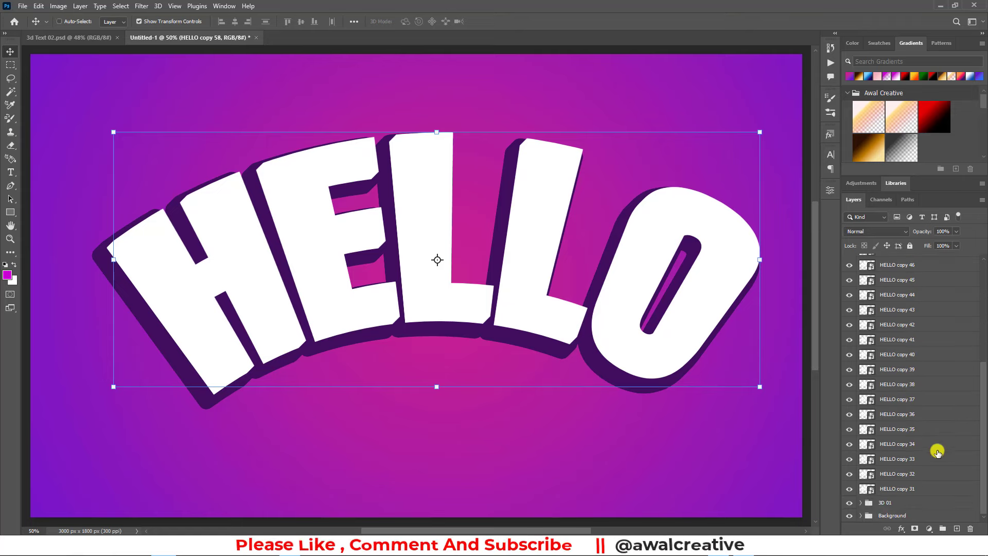
{"action": "left_click", "coordinate": [896, 487], "text": "shift"}
{"action": "key", "text": "ctrl+g"}
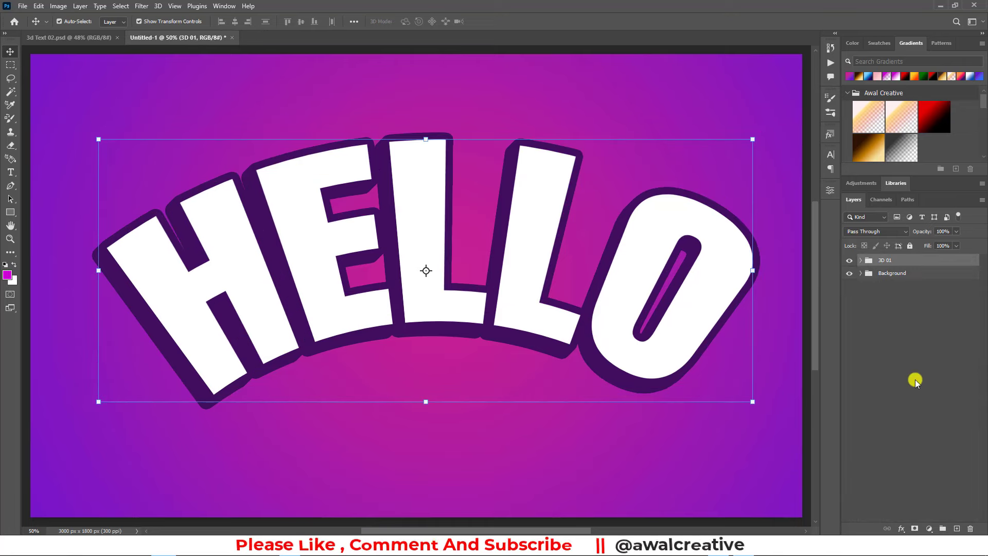
{"action": "key", "text": "ctrl+z"}
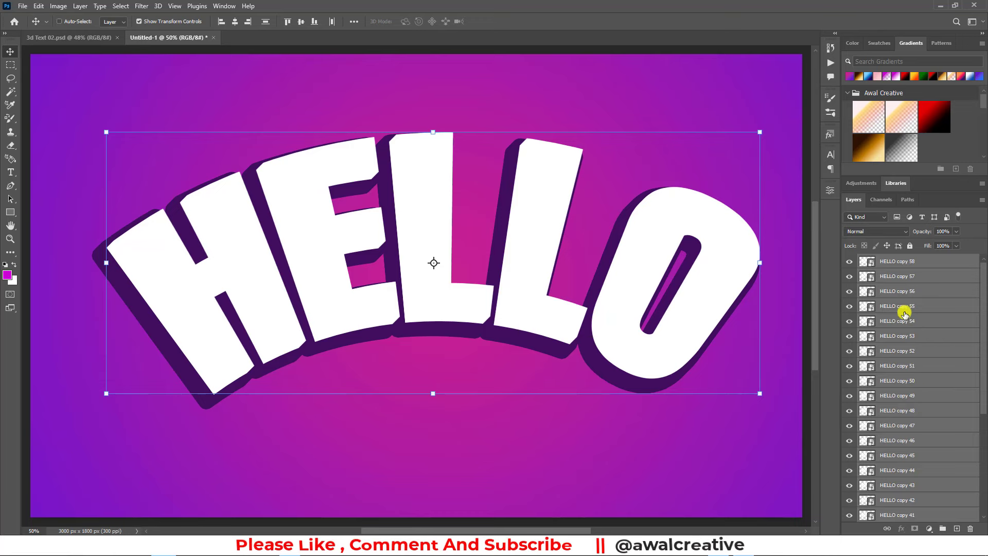
{"action": "left_click", "coordinate": [897, 263]}
{"action": "scroll", "coordinate": [958, 326], "scroll_direction": "down", "scroll_amount": 5}
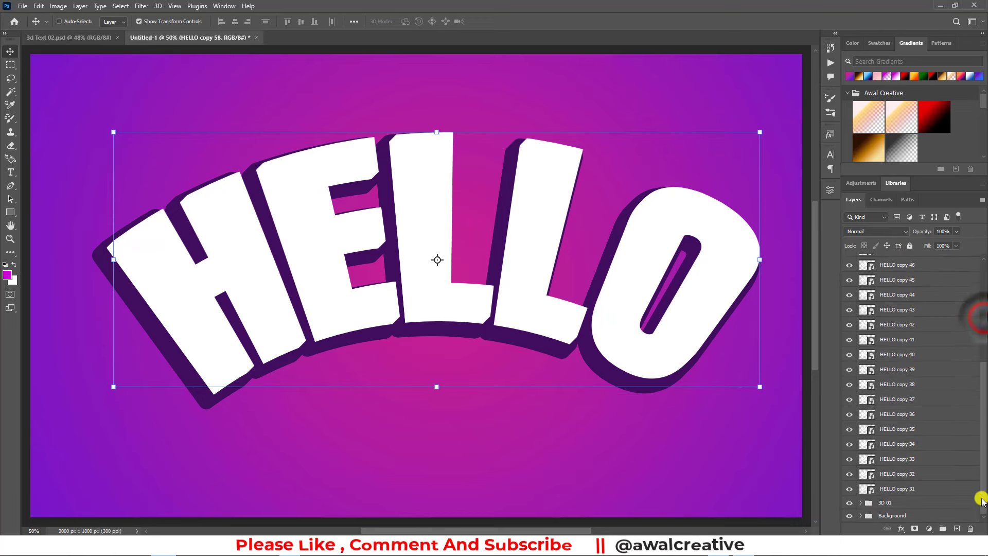
{"action": "left_click", "coordinate": [896, 487], "text": "shift"}
{"action": "key", "text": "ctrl+e"}
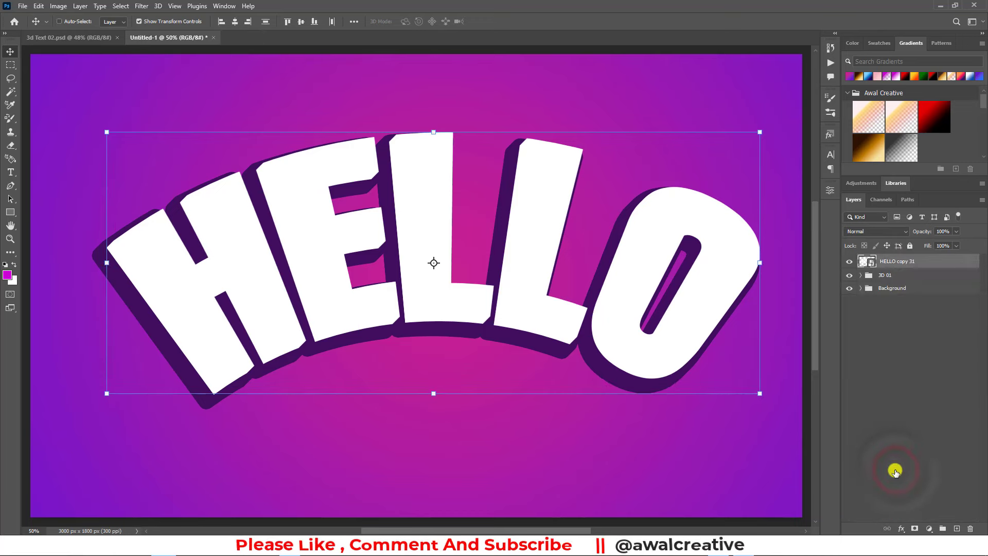
{"action": "left_click", "coordinate": [891, 262]}
Enable Color Overlay on HELLO copy 31 with orange ff9c00
{"action": "left_click", "coordinate": [930, 263]}
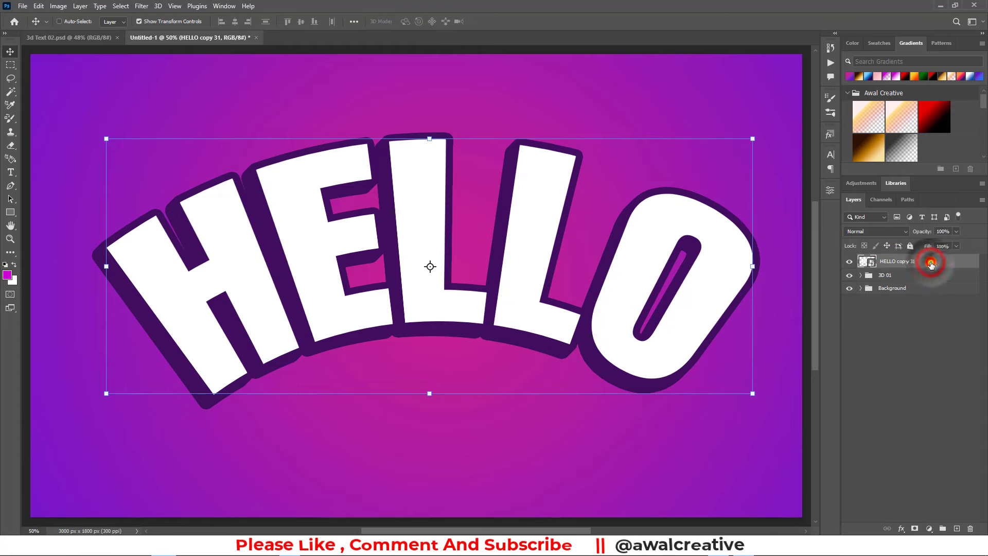
{"action": "double_click", "coordinate": [930, 264]}
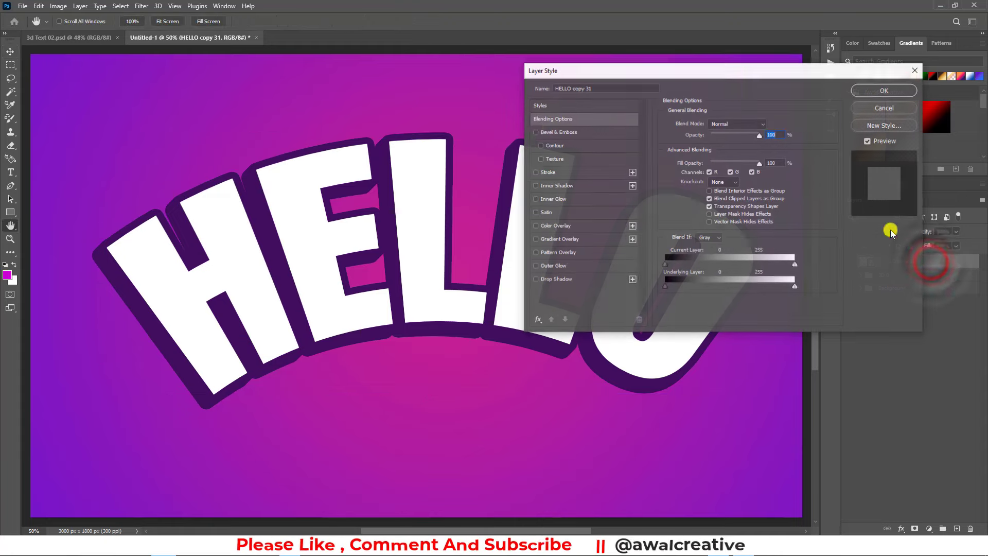
{"action": "left_click", "coordinate": [558, 226]}
{"action": "mouse_move", "coordinate": [617, 72]}
{"action": "left_mouse_down"}
{"action": "mouse_move", "coordinate": [628, 75]}
{"action": "mouse_move", "coordinate": [636, 127]}
{"action": "left_mouse_up"}
{"action": "left_click", "coordinate": [796, 180]}
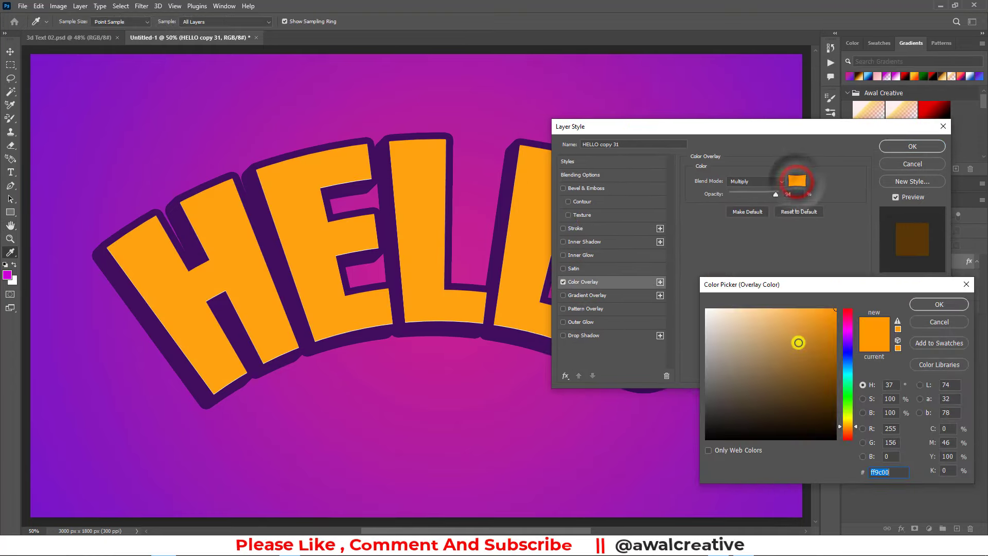
{"action": "left_click_drag", "start_coordinate": [856, 329], "coordinate": [848, 311]}
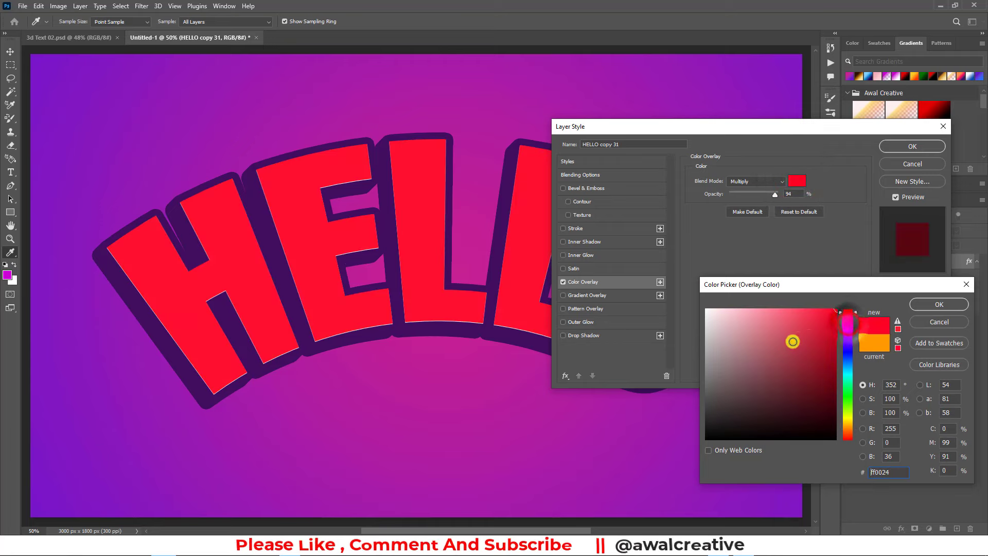
{"action": "left_click_drag", "start_coordinate": [857, 350], "coordinate": [847, 390]}
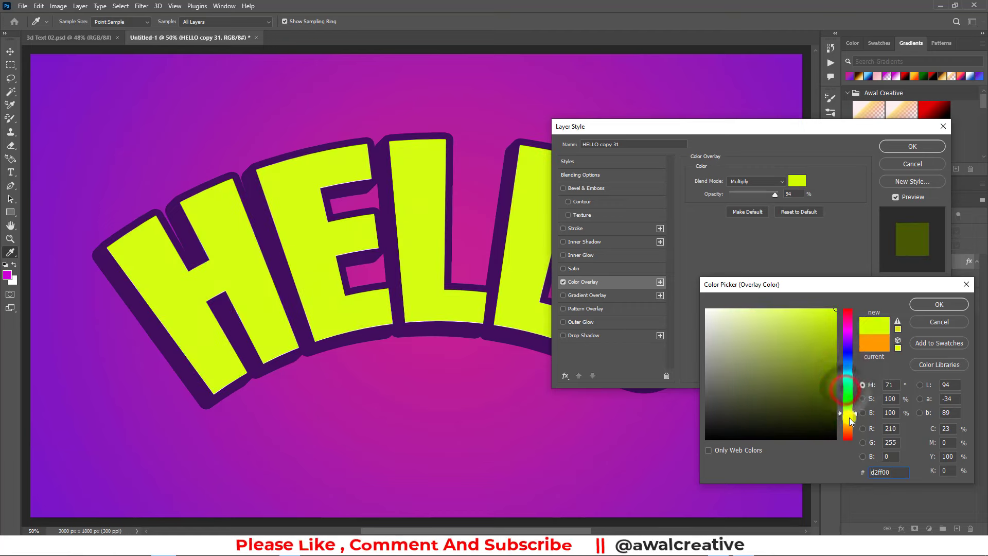
{"action": "left_click_drag", "start_coordinate": [846, 389], "coordinate": [849, 432]}
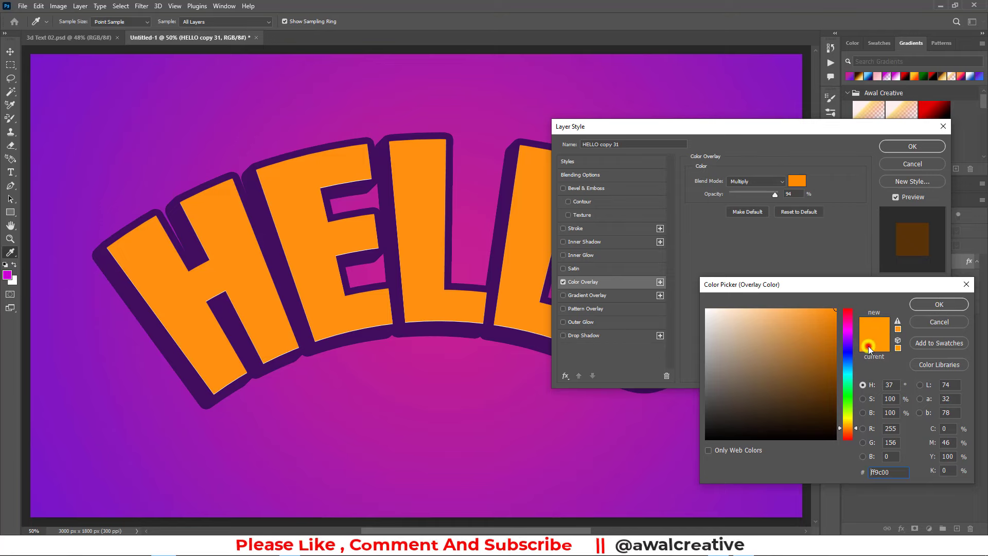
{"action": "left_click", "coordinate": [939, 304]}
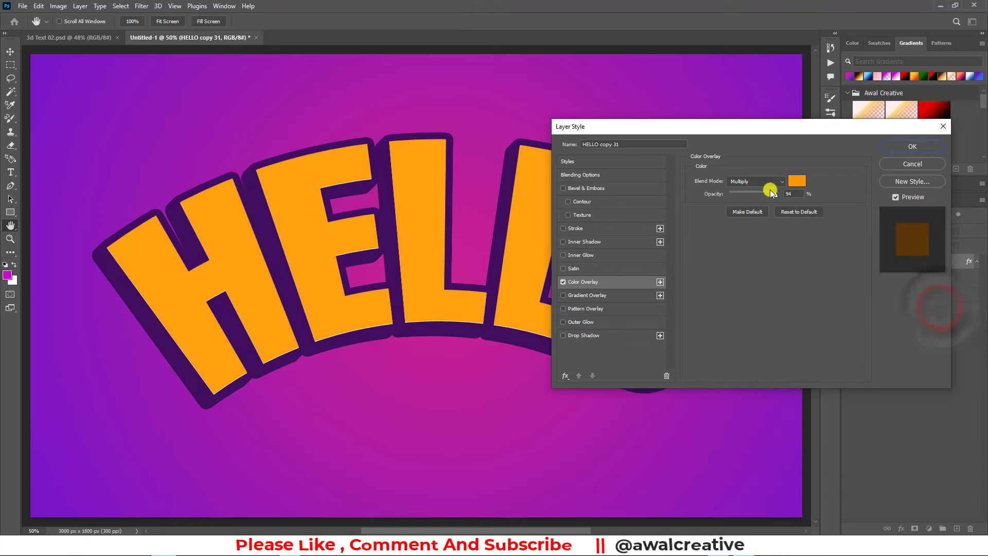
Set the overlay to 100% opacity in Normal blending and apply the style
{"action": "left_click_drag", "start_coordinate": [772, 194], "coordinate": [830, 196]}
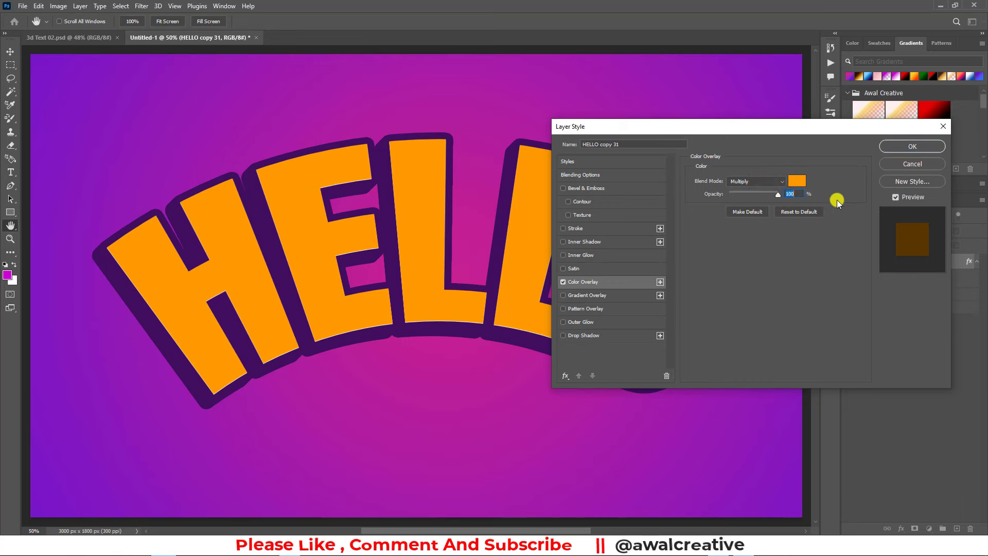
{"action": "left_click", "coordinate": [906, 148]}
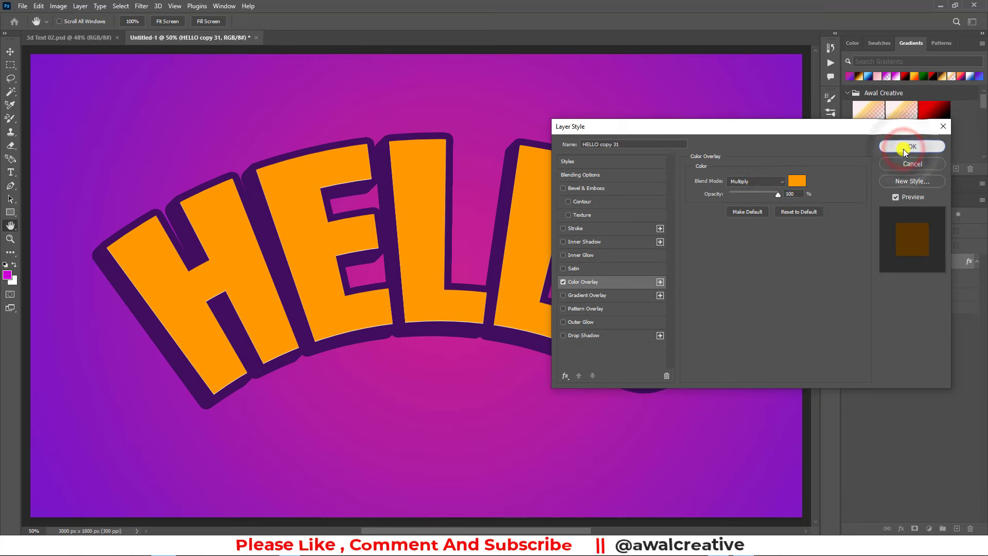
{"action": "left_click", "coordinate": [750, 183]}
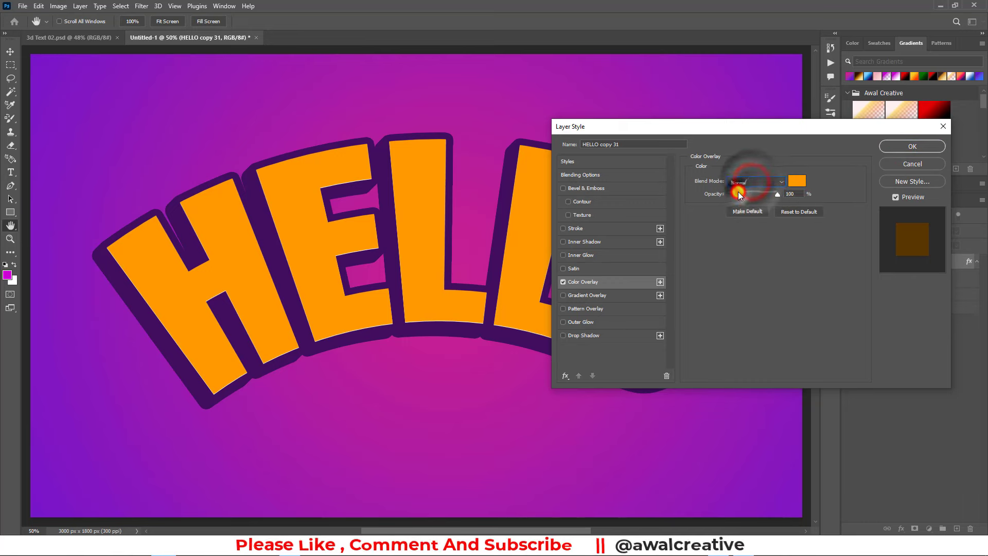
{"action": "left_click", "coordinate": [902, 147]}
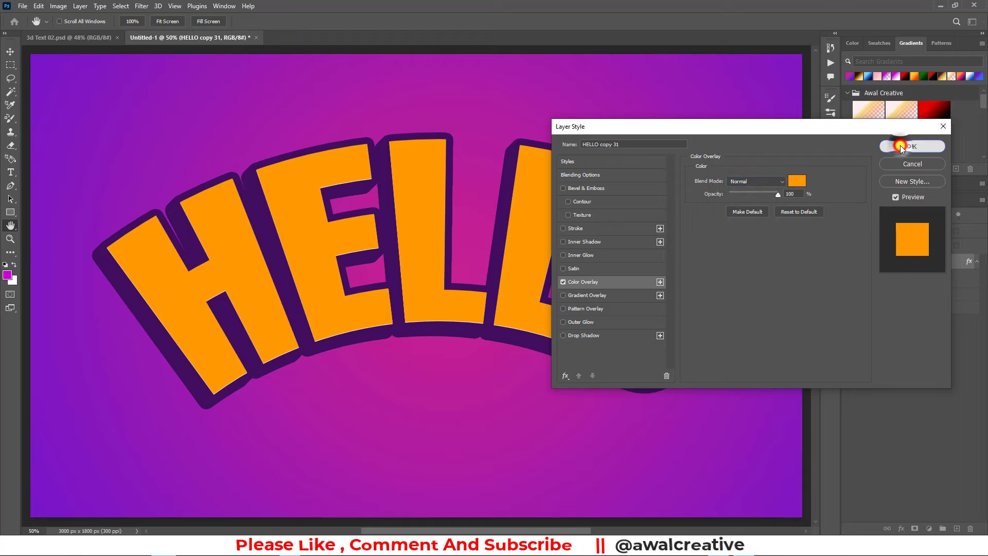
{"action": "left_click", "coordinate": [977, 262]}
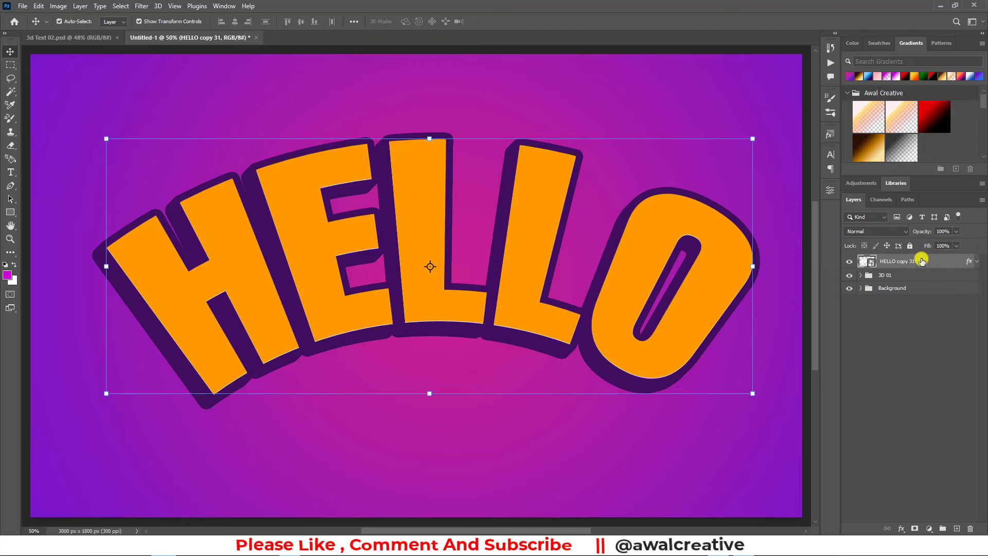
Duplicate the orange HELLO with Ctrl+Alt+Shift+T offsets up to HELLO copy 45
{"action": "key", "text": "ctrl+alt+shift+t"}
{"action": "key", "text": "ctrl+alt+shift+t"}
{"action": "key", "text": "ctrl+alt+shift+t"}
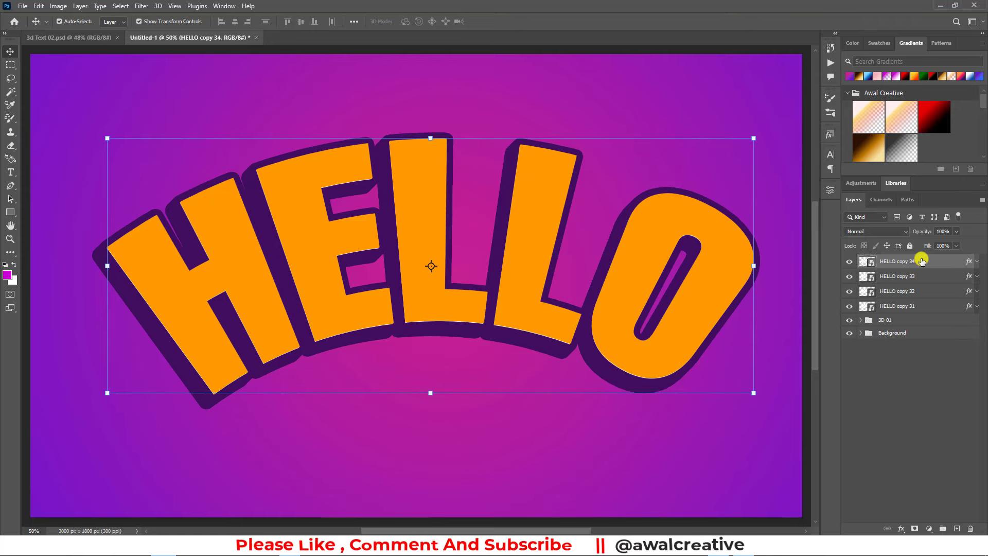
{"action": "key", "text": "ctrl+alt+shift+t"}
{"action": "key", "text": "ctrl+alt+shift+t"}
{"action": "key", "text": "ctrl+alt+shift+t"}
{"action": "key", "text": "ctrl+alt+shift+t"}
{"action": "key", "text": "ctrl+alt+shift+t"}
{"action": "key", "text": "ctrl+alt+shift+t"}
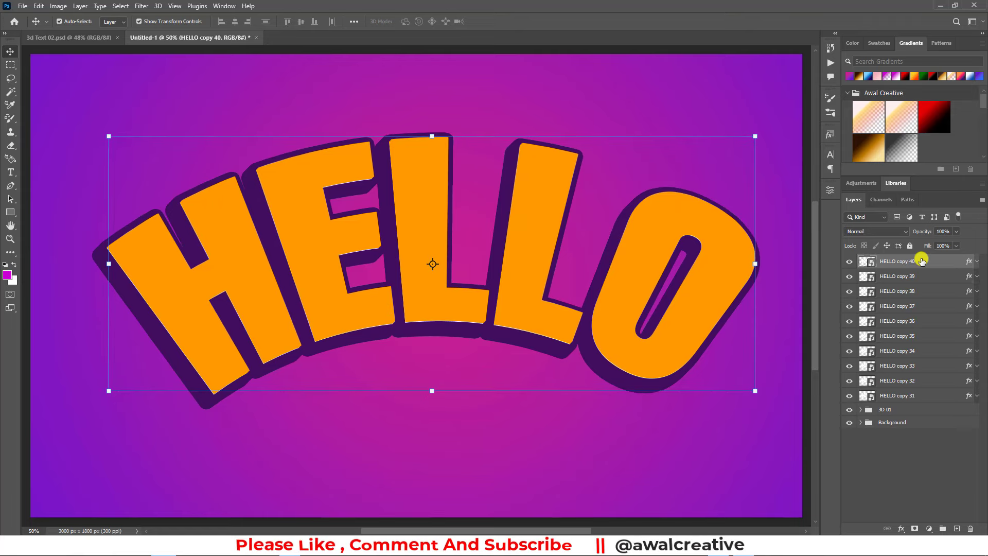
{"action": "key", "text": "ctrl+alt+shift+t"}
{"action": "key", "text": "ctrl+alt+shift+t"}
{"action": "key", "text": "ctrl+alt+shift+t"}
{"action": "key", "text": "ctrl+alt+shift+t"}
{"action": "key", "text": "ctrl+alt+shift+t"}
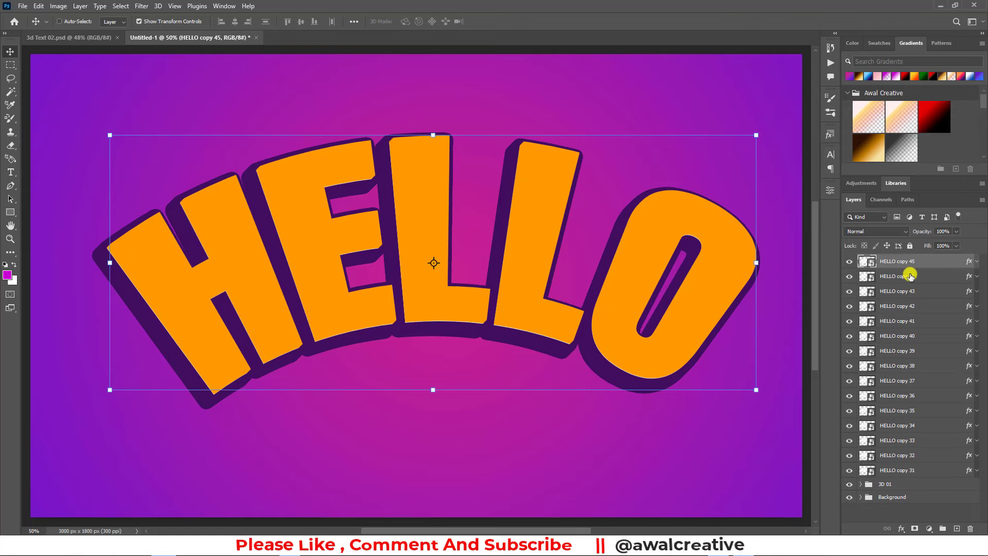
Group HELLO copies 44 down to 31 and name the group 3D 02
{"action": "left_click", "coordinate": [910, 276]}
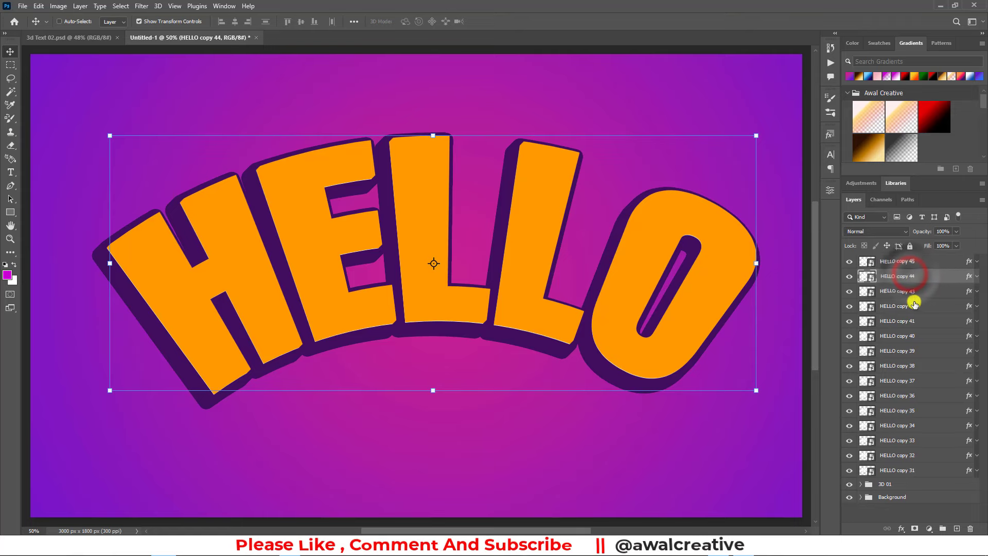
{"action": "left_click", "coordinate": [910, 472], "text": "shift"}
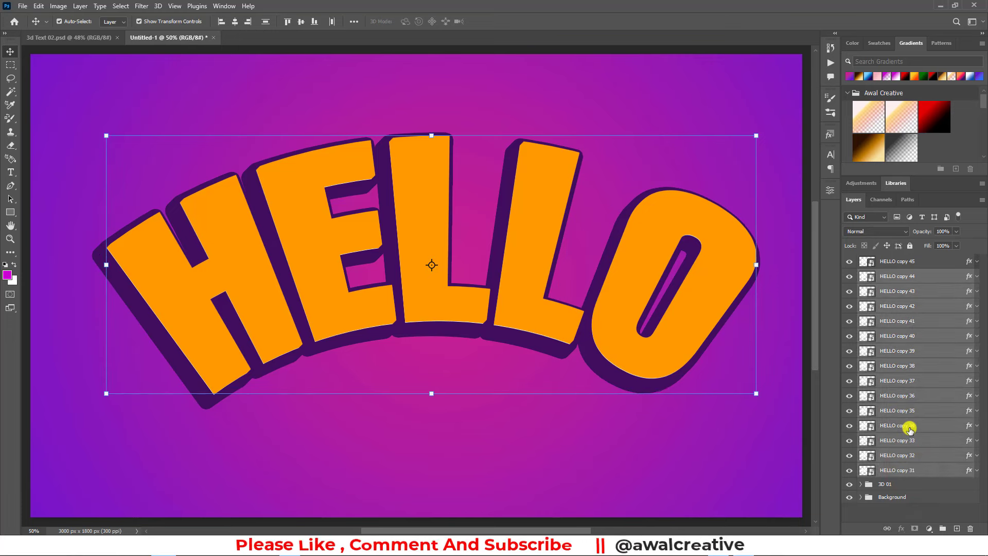
{"action": "key", "text": "ctrl+g"}
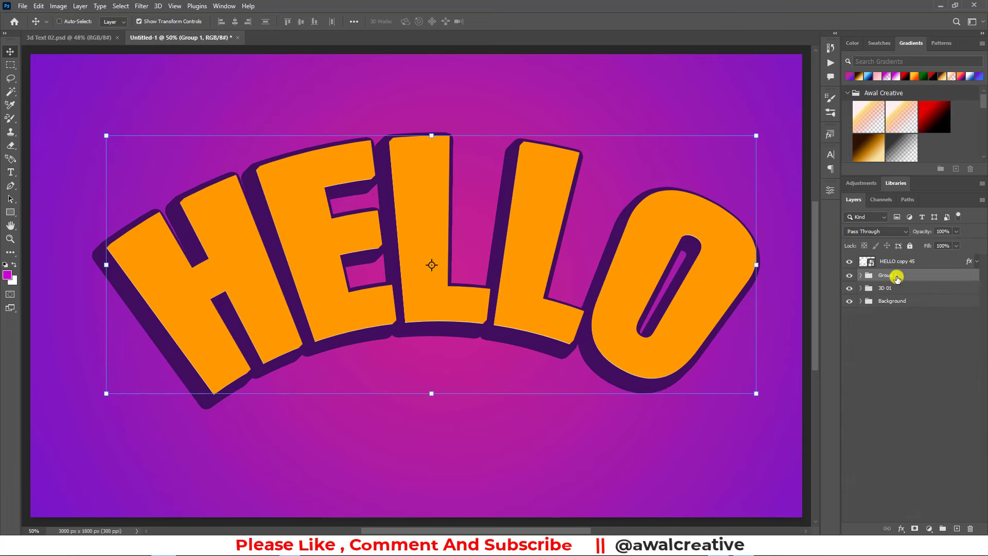
{"action": "double_click", "coordinate": [894, 276]}
{"action": "type", "text": "3D 02"}
Select the top HELLO copy 45 and open its layer style
{"action": "left_click", "coordinate": [879, 291]}
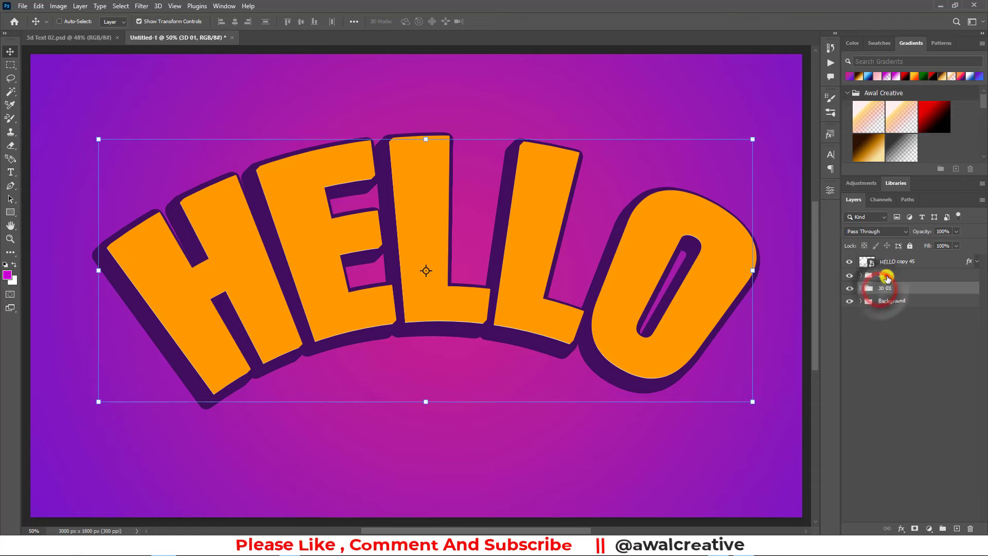
{"action": "left_click", "coordinate": [898, 262]}
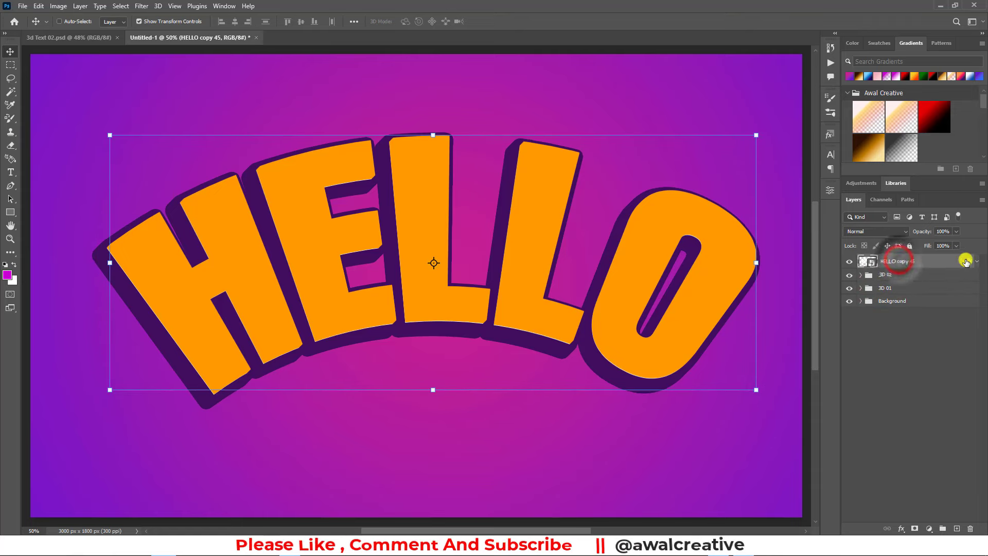
{"action": "double_click", "coordinate": [945, 264]}
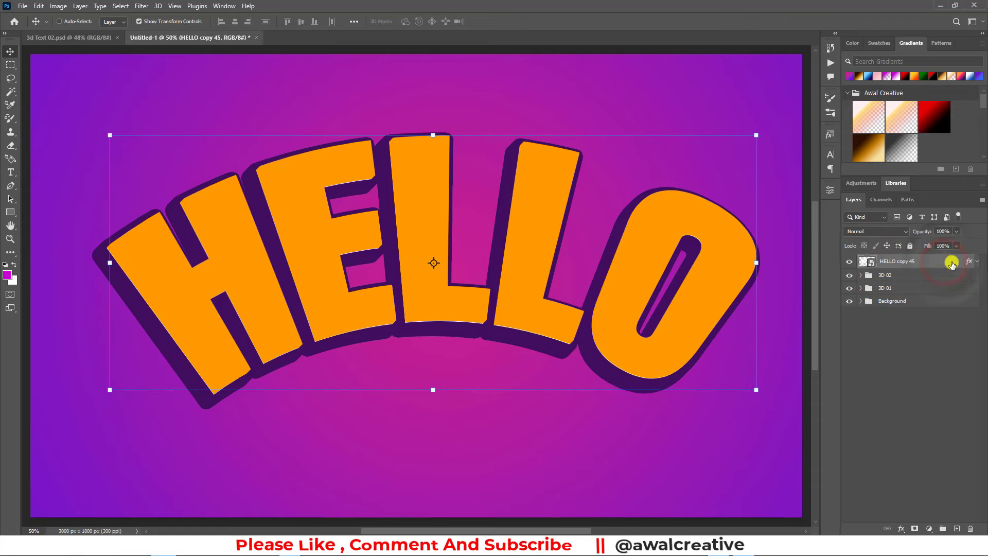
Replace HELLO copy 45's Color Overlay with a Gradient Overlay
{"action": "double_click", "coordinate": [942, 263]}
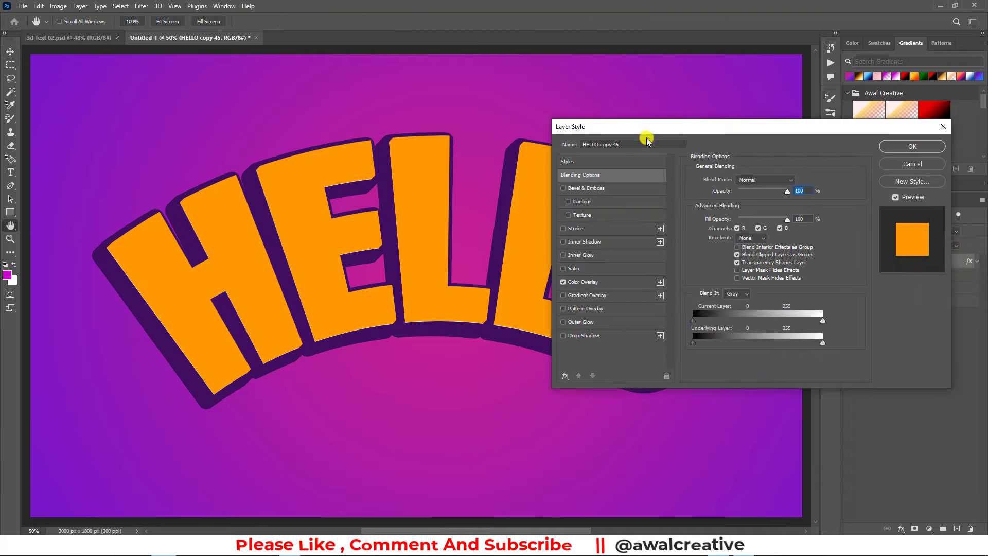
{"action": "left_click_drag", "start_coordinate": [690, 134], "coordinate": [554, 109]}
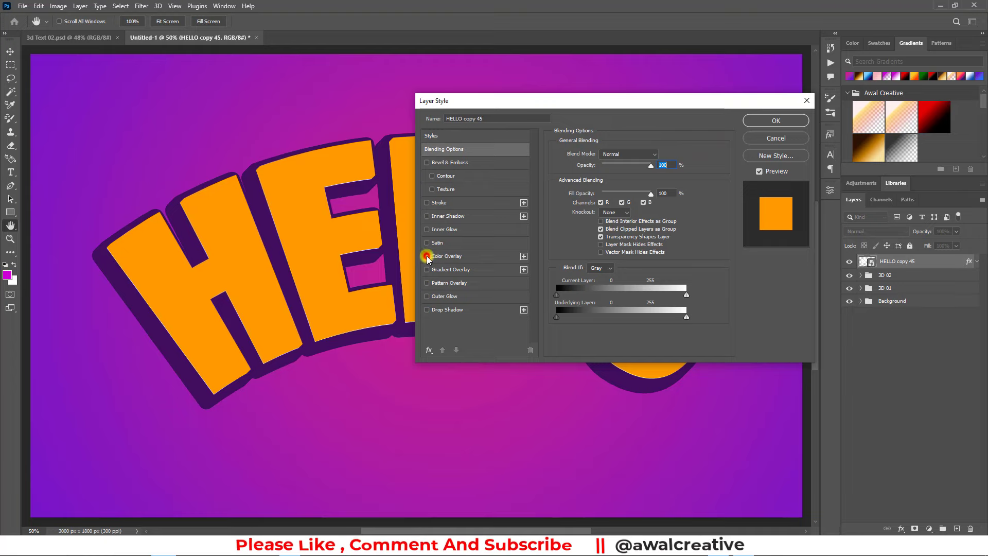
{"action": "left_click", "coordinate": [426, 256]}
{"action": "left_click", "coordinate": [430, 269]}
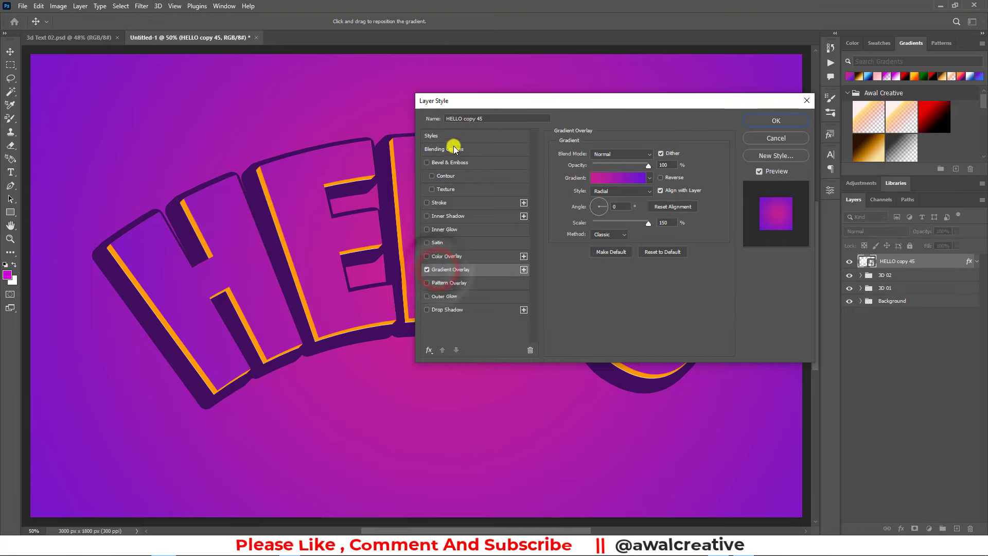
{"action": "left_click_drag", "start_coordinate": [492, 105], "coordinate": [595, 124]}
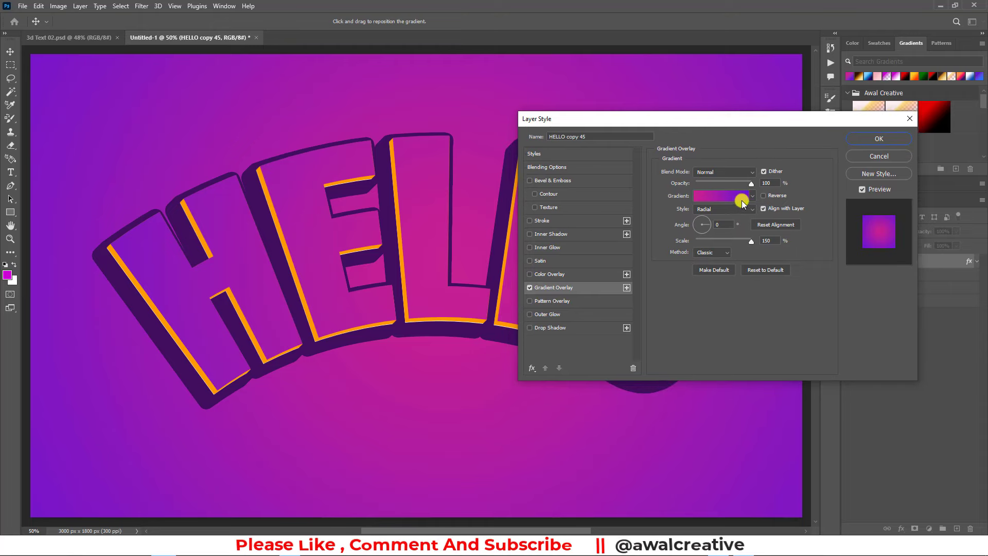
Apply the gold-brown Awal Creative gradient preset and reverse it so the centre is lighter
{"action": "left_click", "coordinate": [735, 198]}
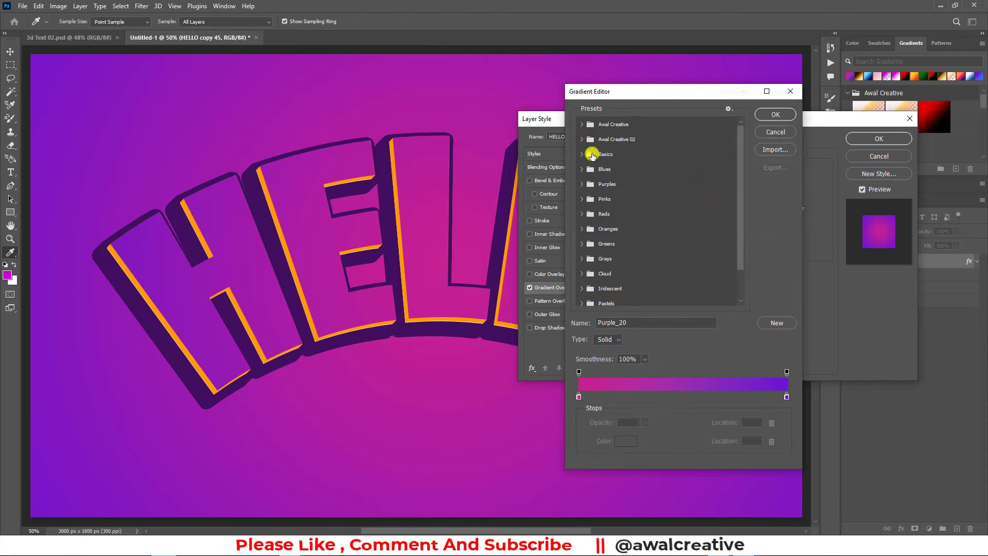
{"action": "left_click", "coordinate": [583, 140]}
{"action": "left_click", "coordinate": [611, 155]}
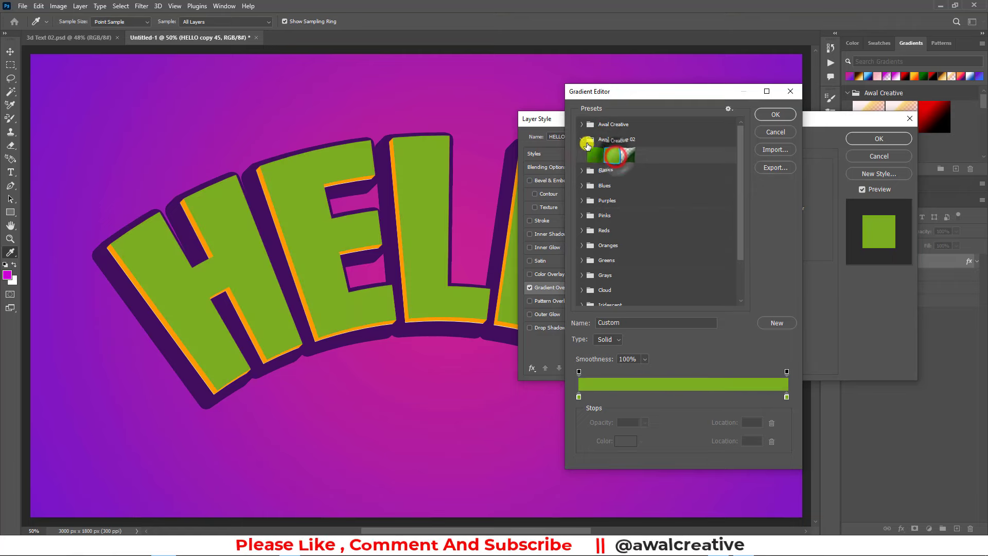
{"action": "left_click", "coordinate": [584, 140]}
{"action": "left_click", "coordinate": [582, 124]}
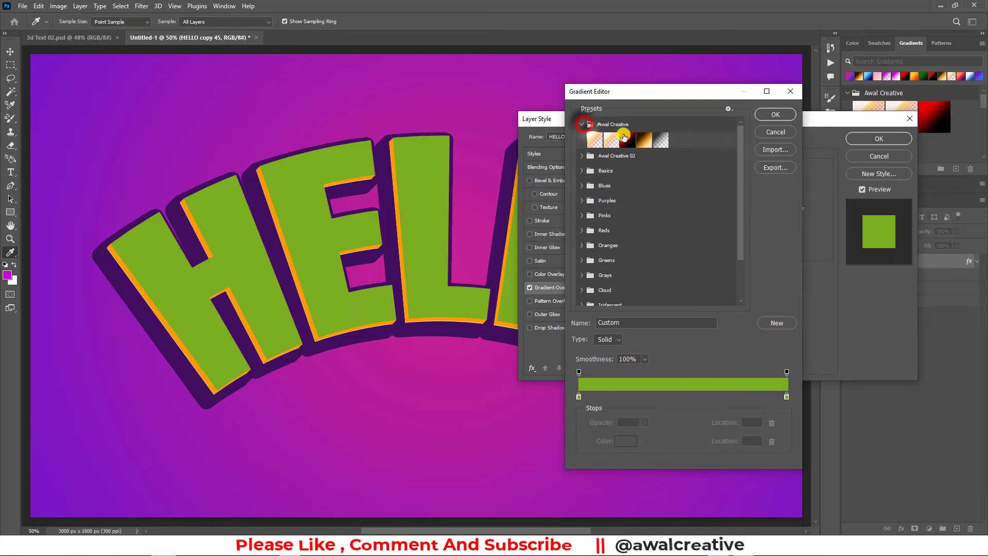
{"action": "left_click", "coordinate": [645, 141]}
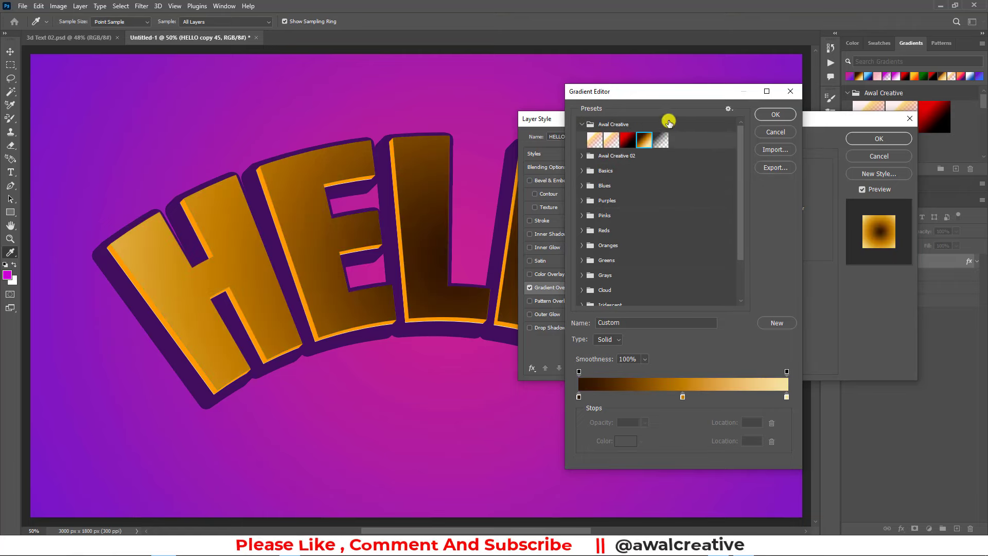
{"action": "left_click_drag", "start_coordinate": [659, 98], "coordinate": [681, 190]}
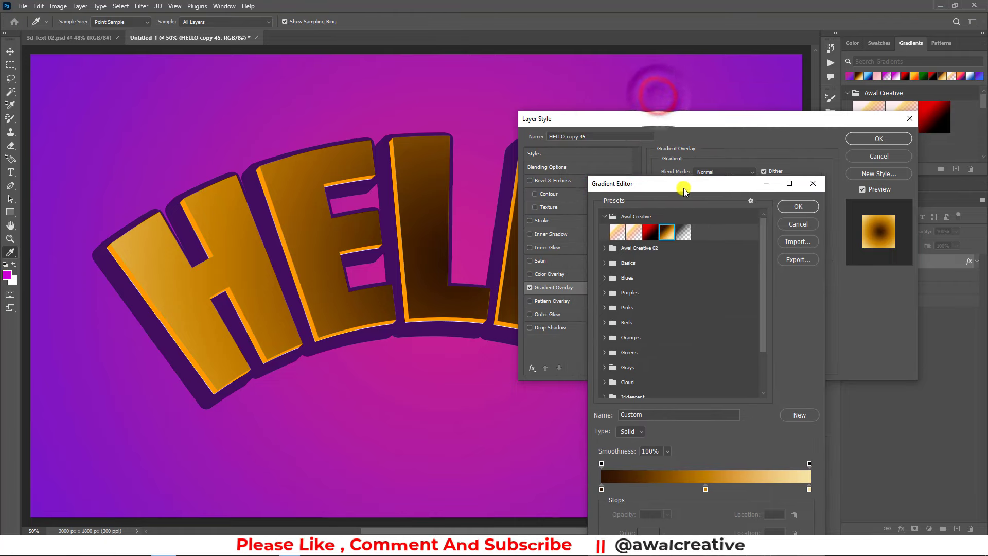
{"action": "left_click", "coordinate": [796, 207]}
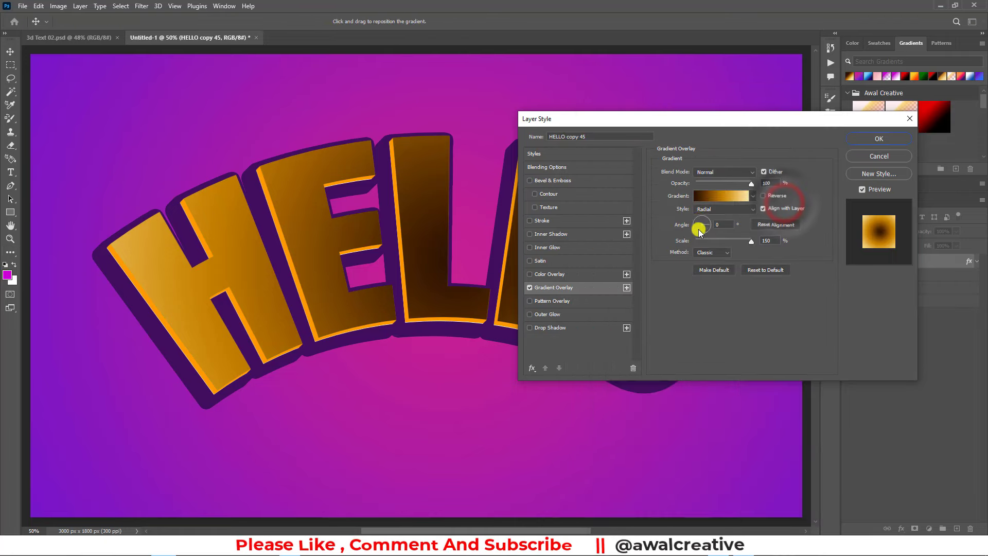
{"action": "mouse_move", "coordinate": [622, 123]}
{"action": "left_mouse_down"}
{"action": "mouse_move", "coordinate": [921, 242]}
{"action": "mouse_move", "coordinate": [849, 180]}
{"action": "left_mouse_up"}
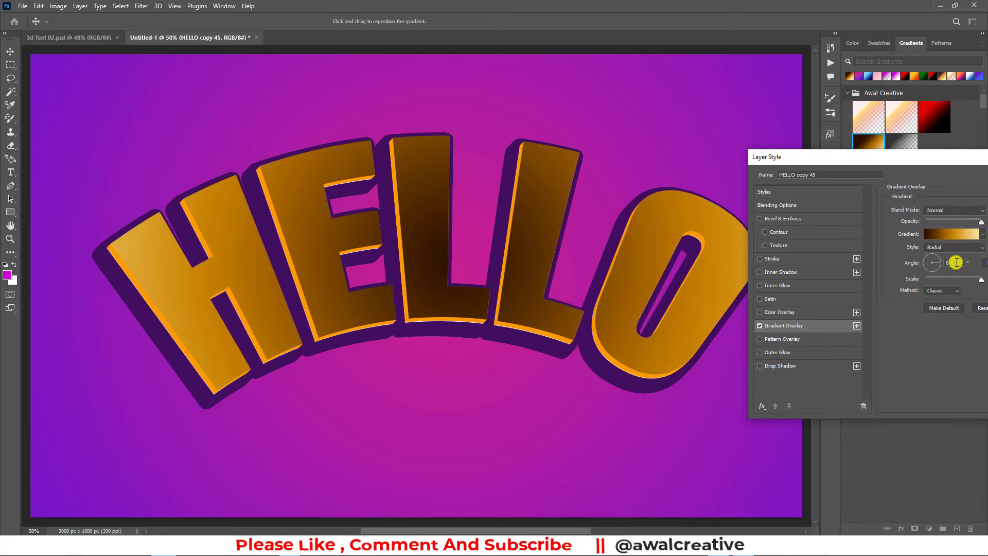
{"action": "left_click_drag", "start_coordinate": [919, 168], "coordinate": [825, 173]}
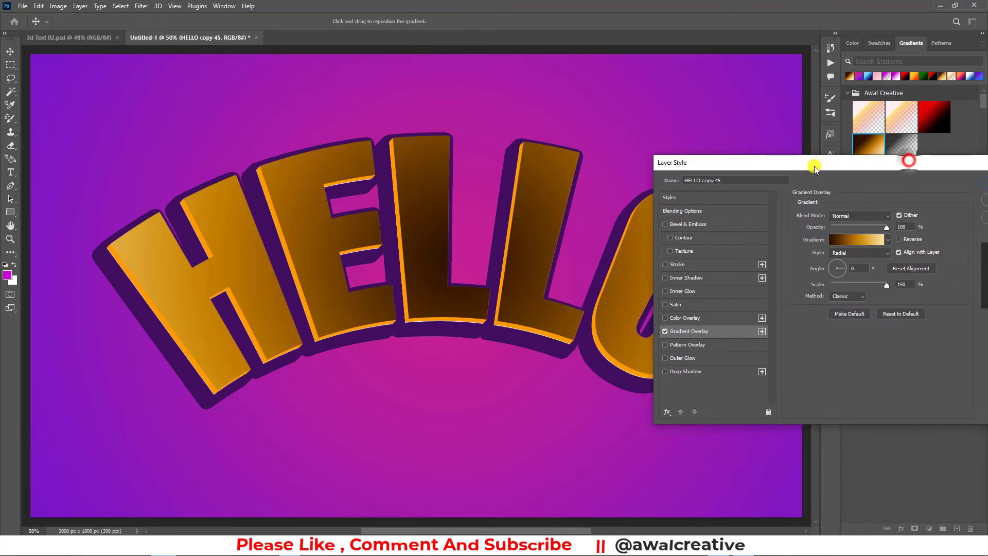
{"action": "left_click", "coordinate": [899, 239]}
{"action": "mouse_move", "coordinate": [749, 162]}
{"action": "left_mouse_down"}
{"action": "mouse_move", "coordinate": [931, 286]}
{"action": "mouse_move", "coordinate": [742, 166]}
{"action": "left_mouse_up"}
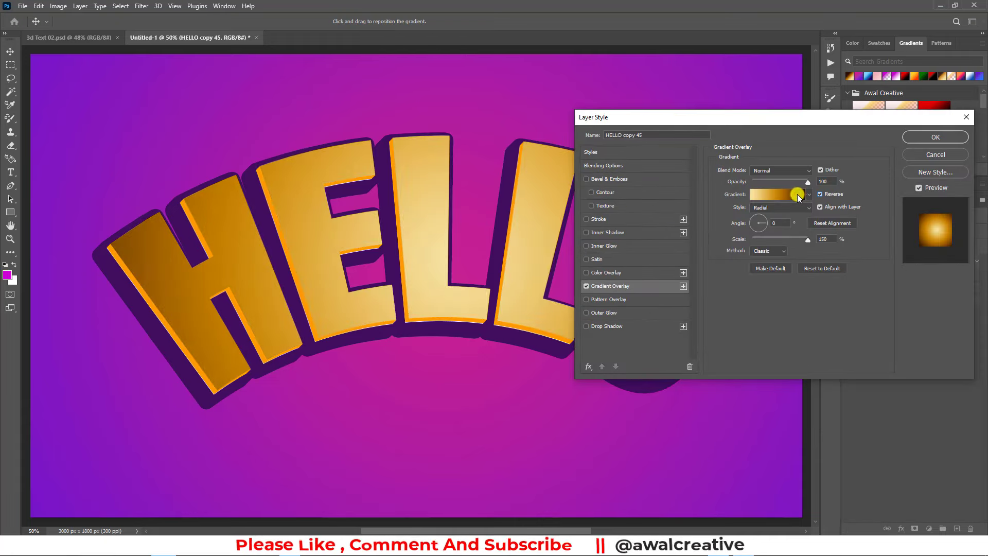
{"action": "left_click", "coordinate": [794, 194]}
{"action": "left_click", "coordinate": [601, 459]}
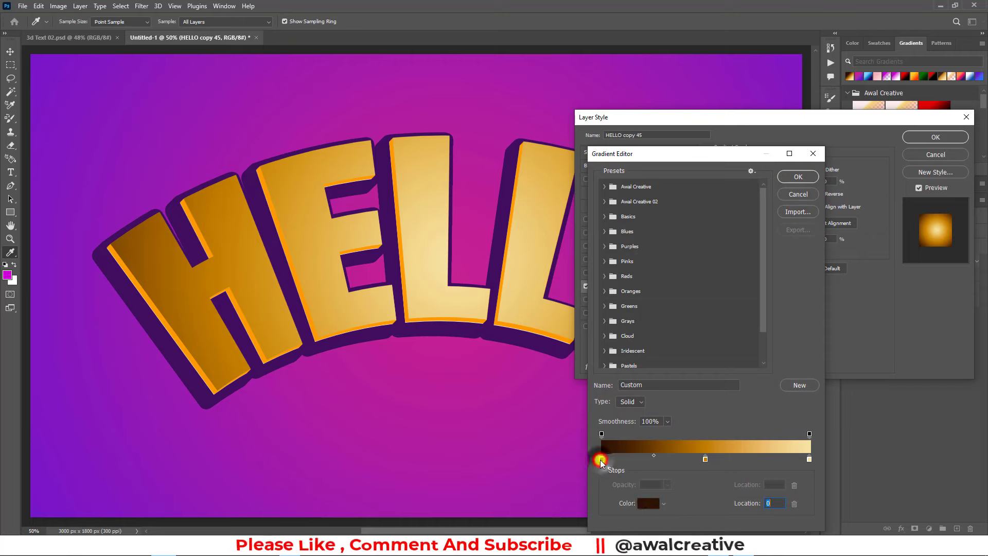
{"action": "left_click", "coordinate": [644, 503]}
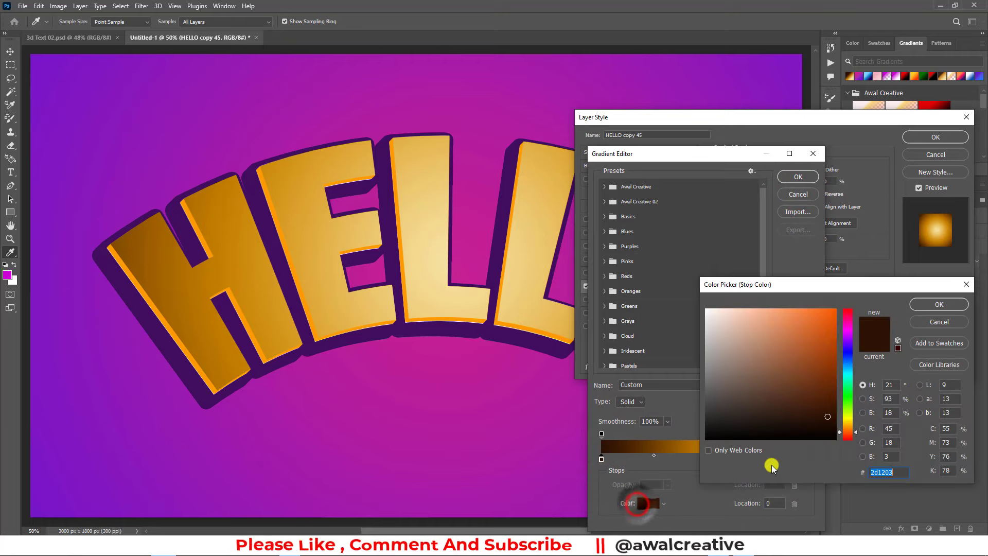
{"action": "left_click", "coordinate": [935, 305]}
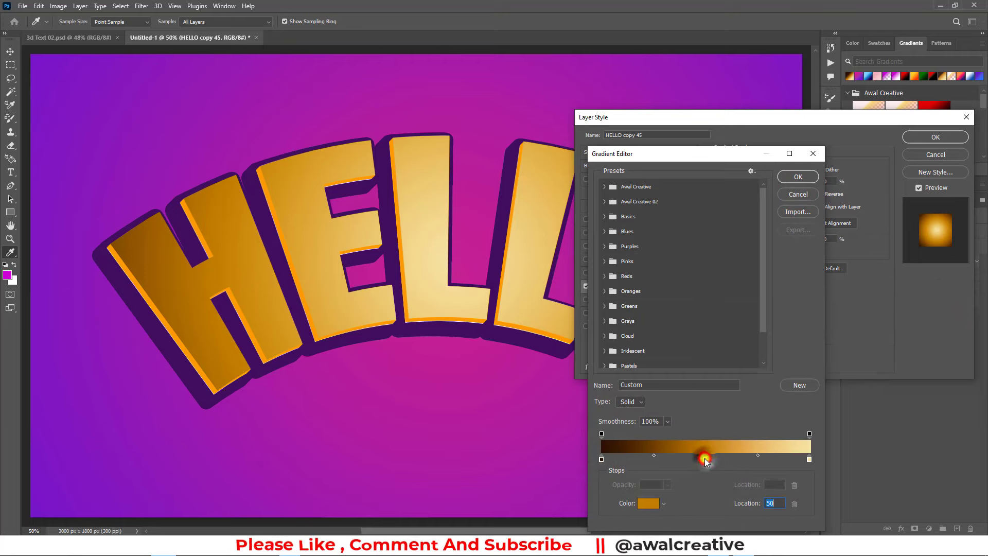
{"action": "left_click", "coordinate": [647, 503]}
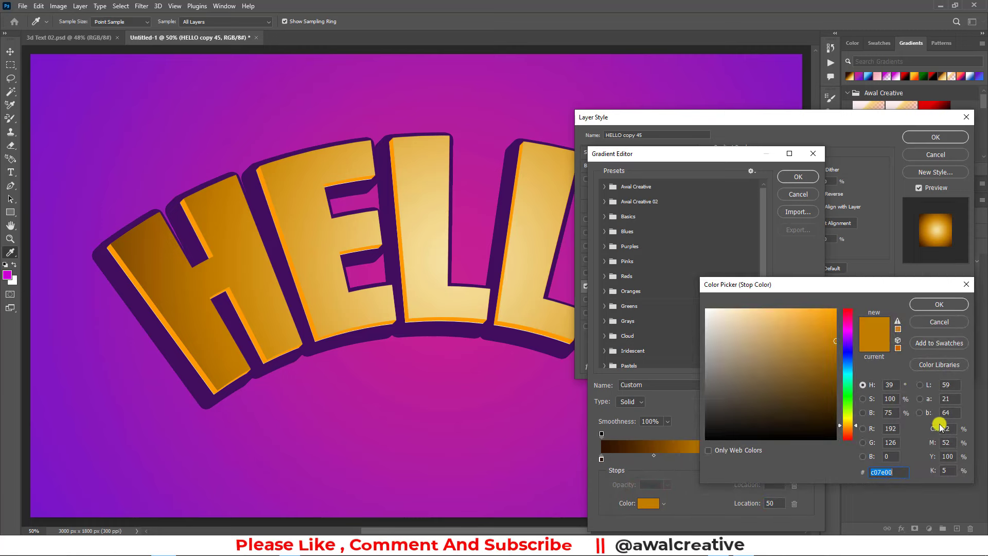
{"action": "left_click", "coordinate": [938, 305]}
{"action": "left_click", "coordinate": [809, 458]}
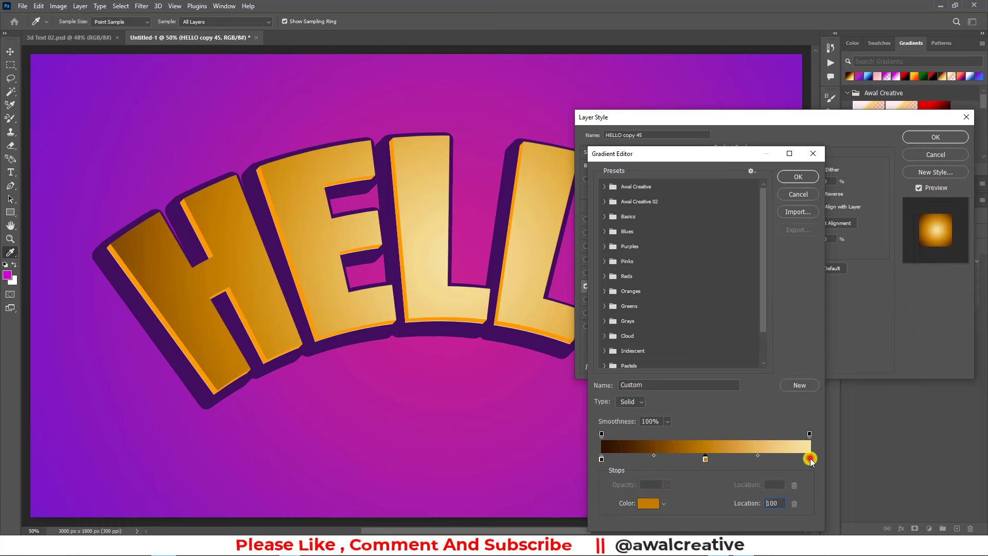
{"action": "left_click", "coordinate": [648, 504]}
{"action": "left_click", "coordinate": [941, 305]}
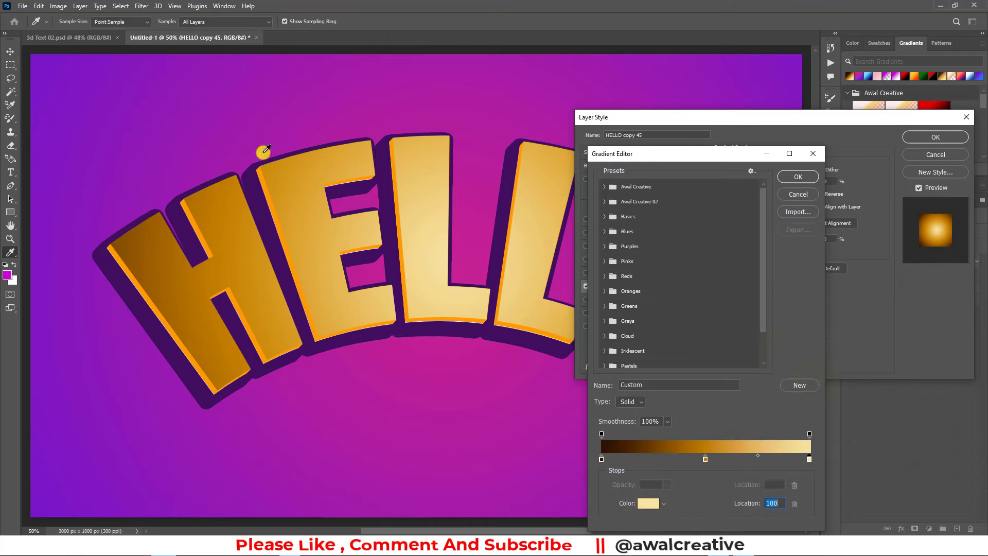
{"action": "left_click", "coordinate": [790, 177]}
{"action": "mouse_move", "coordinate": [772, 118]}
{"action": "left_mouse_down"}
{"action": "mouse_move", "coordinate": [716, 127]}
{"action": "mouse_move", "coordinate": [626, 120]}
{"action": "left_mouse_up"}
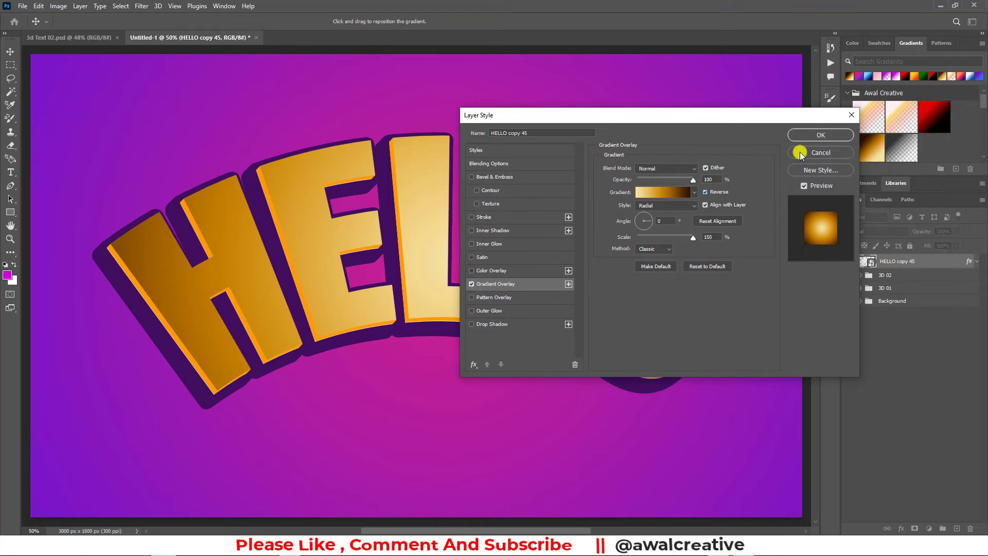
{"action": "left_click_drag", "start_coordinate": [572, 117], "coordinate": [725, 120]}
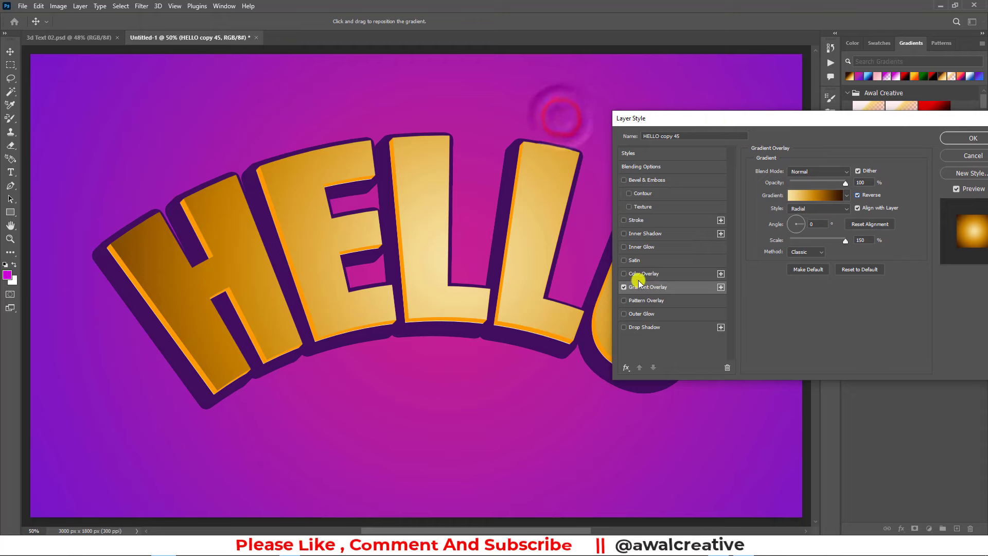
Add an Inner Shadow to HELLO copy 45 in white with Screen blend mode
{"action": "left_click", "coordinate": [647, 235]}
{"action": "mouse_move", "coordinate": [721, 117]}
{"action": "left_mouse_down"}
{"action": "mouse_move", "coordinate": [593, 106]}
{"action": "mouse_move", "coordinate": [829, 115]}
{"action": "mouse_move", "coordinate": [850, 154]}
{"action": "mouse_move", "coordinate": [835, 132]}
{"action": "left_mouse_up"}
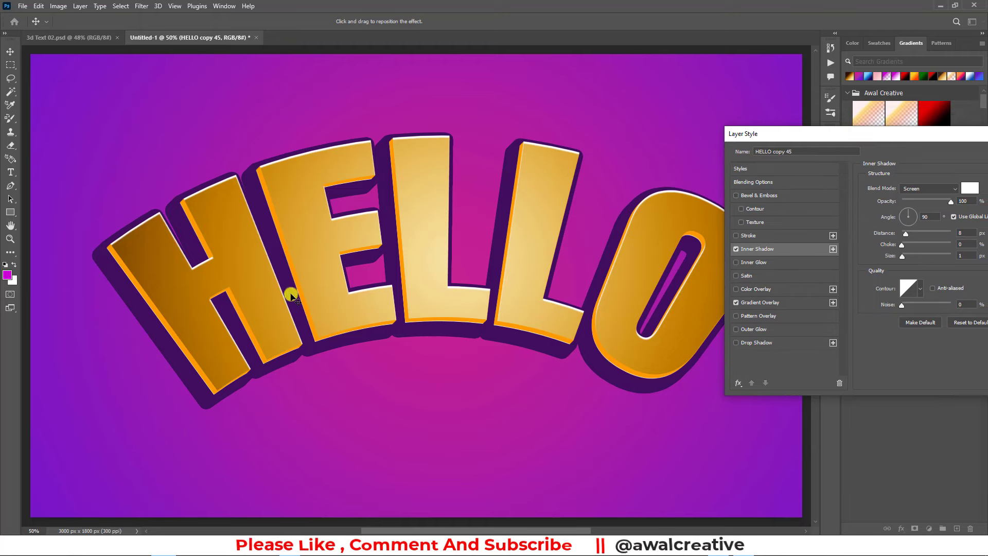
{"action": "left_click_drag", "start_coordinate": [876, 135], "coordinate": [690, 125]}
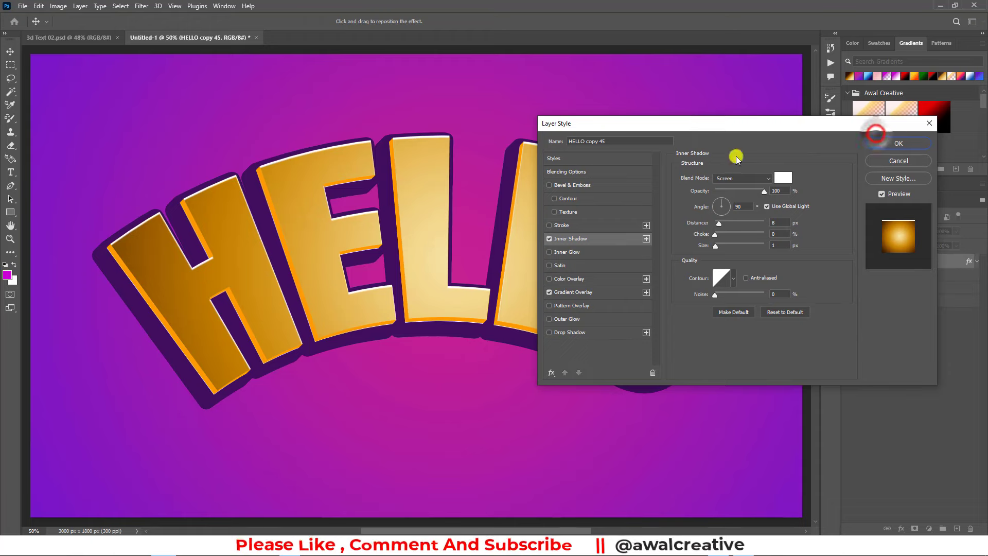
{"action": "left_click", "coordinate": [783, 177]}
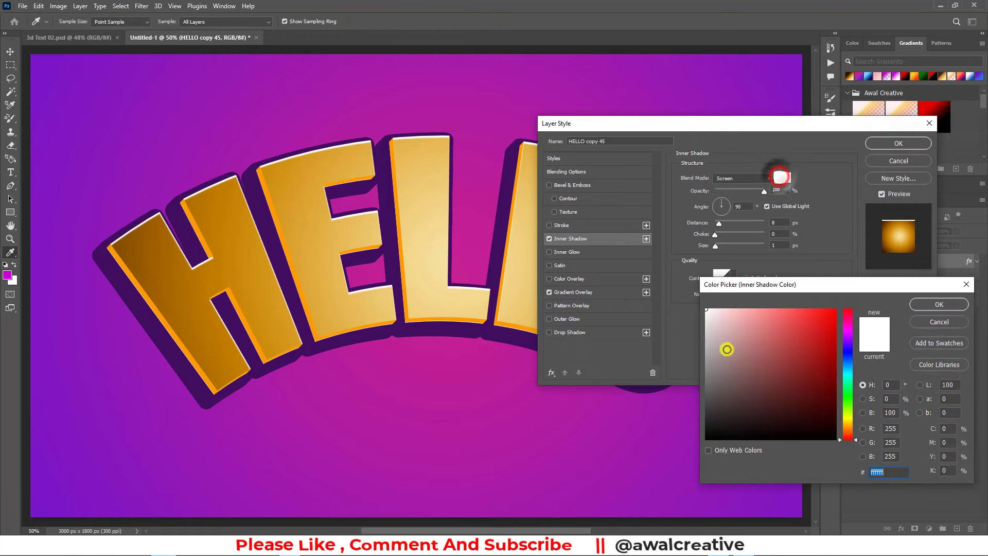
{"action": "left_click", "coordinate": [938, 304]}
{"action": "left_click", "coordinate": [762, 178]}
{"action": "left_click", "coordinate": [733, 188]}
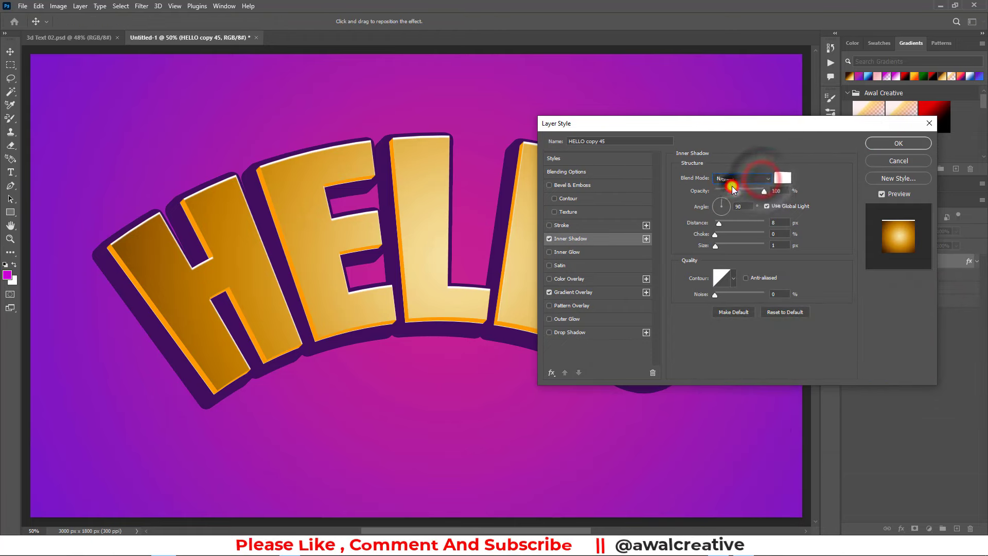
{"action": "left_click", "coordinate": [748, 178]}
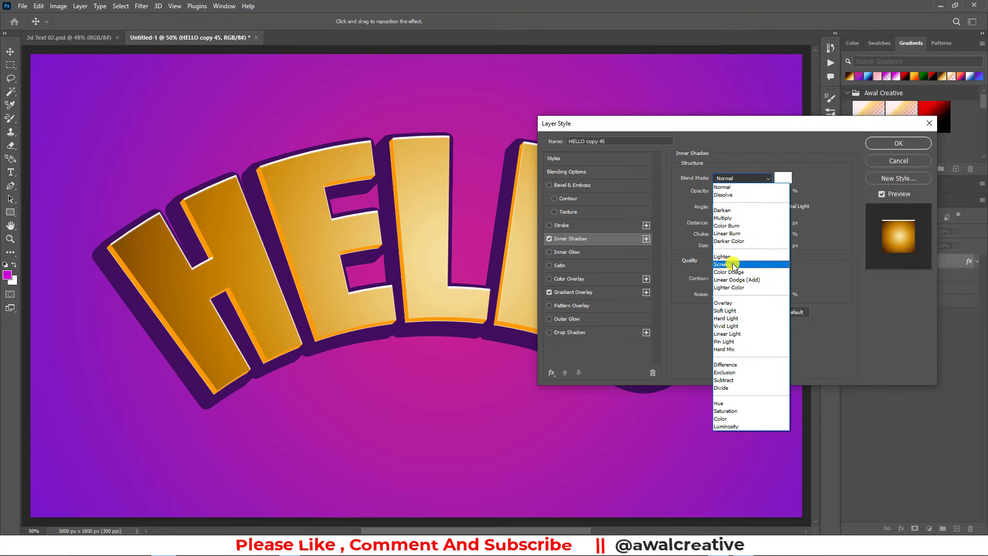
{"action": "left_click", "coordinate": [722, 264]}
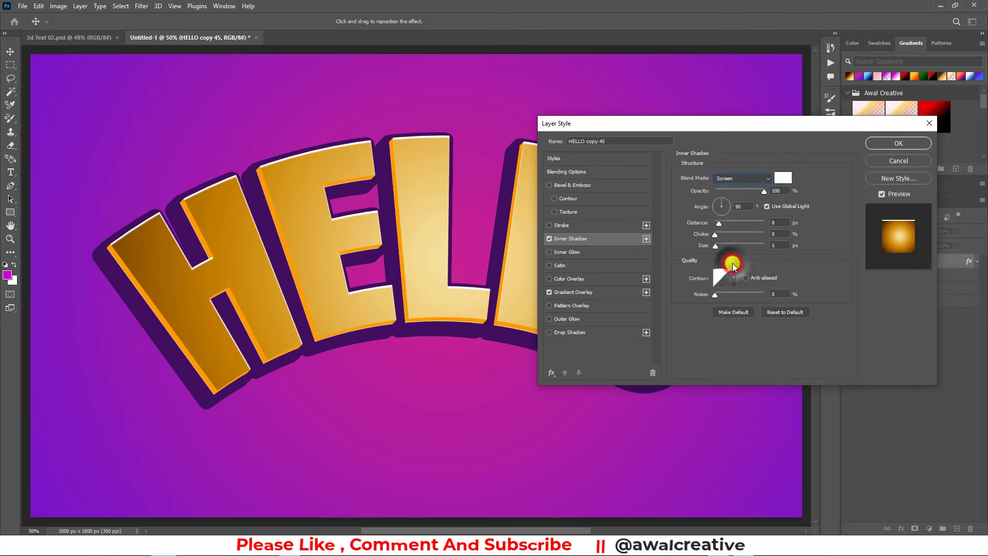
Set the inner shadow angle to -159°, distance 8 px and size 1 px
{"action": "left_click", "coordinate": [781, 223]}
{"action": "left_click", "coordinate": [744, 207]}
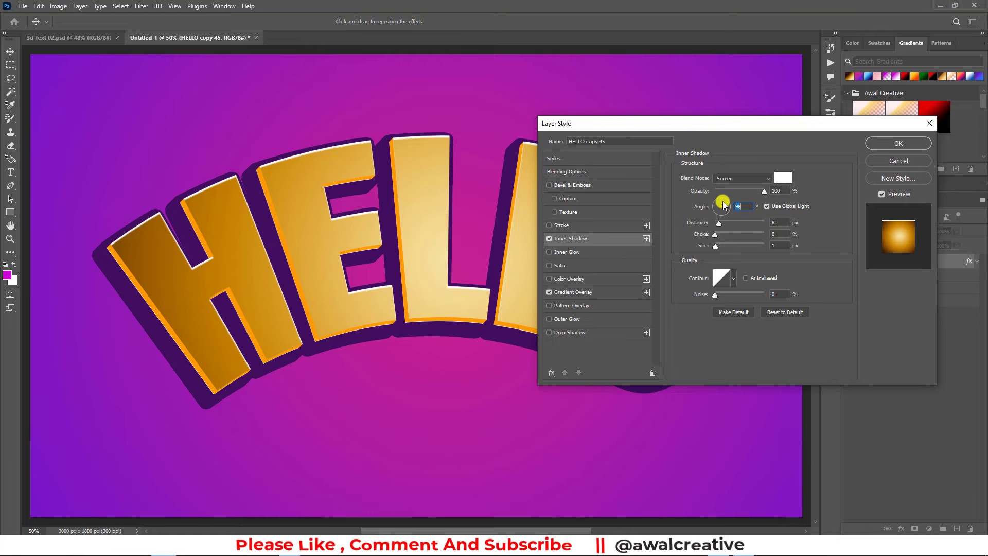
{"action": "left_click_drag", "start_coordinate": [714, 204], "coordinate": [711, 211]}
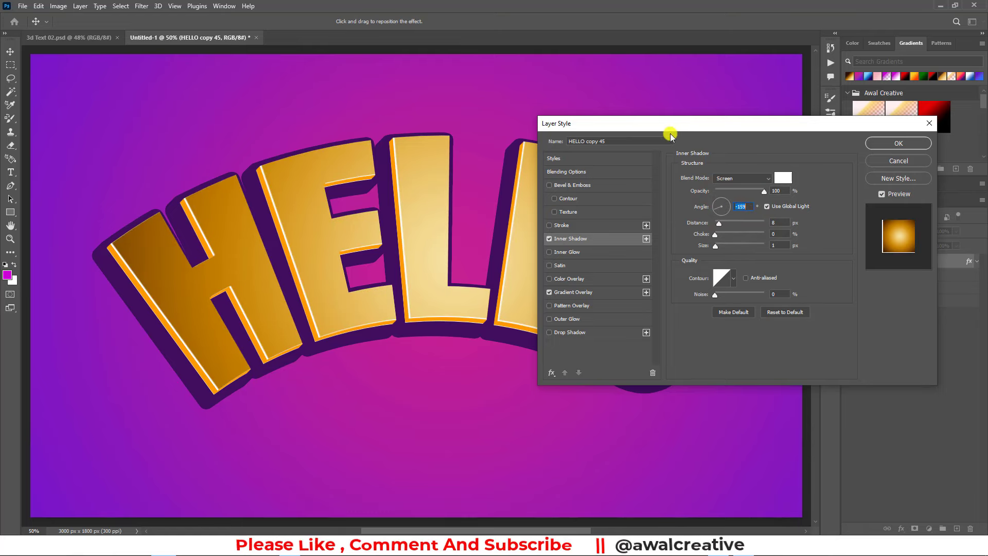
{"action": "mouse_move", "coordinate": [670, 136]}
{"action": "left_mouse_down"}
{"action": "mouse_move", "coordinate": [943, 258]}
{"action": "mouse_move", "coordinate": [862, 198]}
{"action": "mouse_move", "coordinate": [484, 98]}
{"action": "left_mouse_up"}
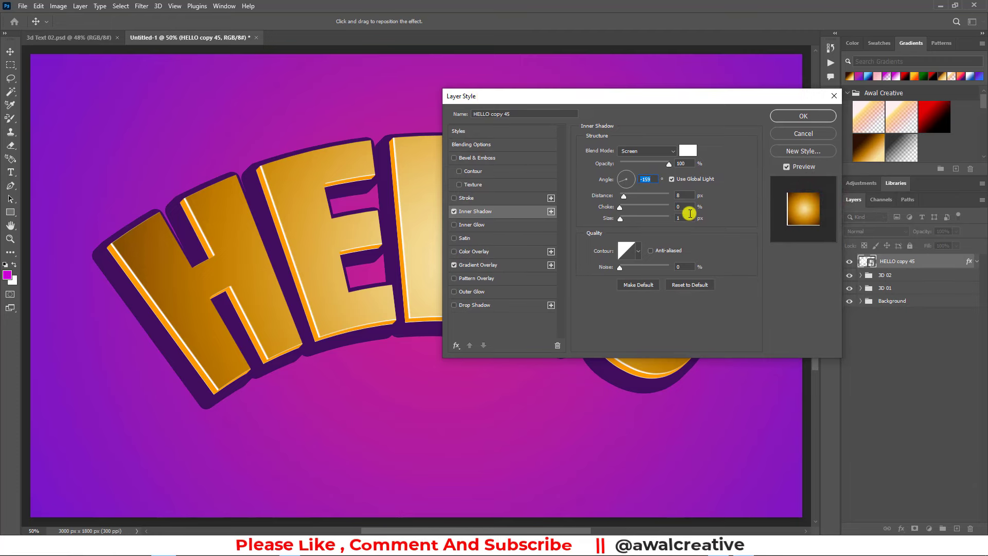
{"action": "double_click", "coordinate": [681, 194]}
{"action": "double_click", "coordinate": [681, 216]}
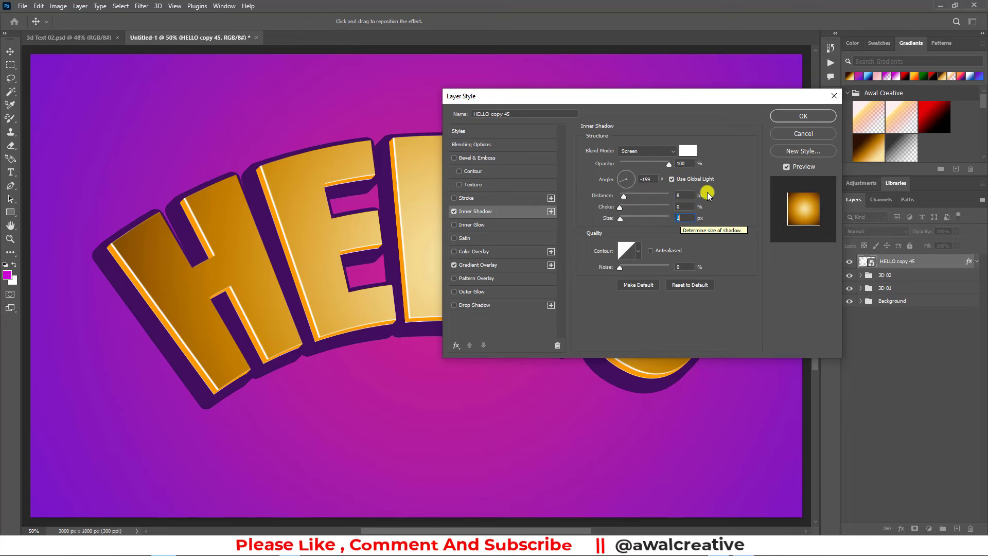
Apply the inner shadow, then wrap HELLO copy 30 inside 3D 01 into new Group 1
{"action": "left_click", "coordinate": [787, 117]}
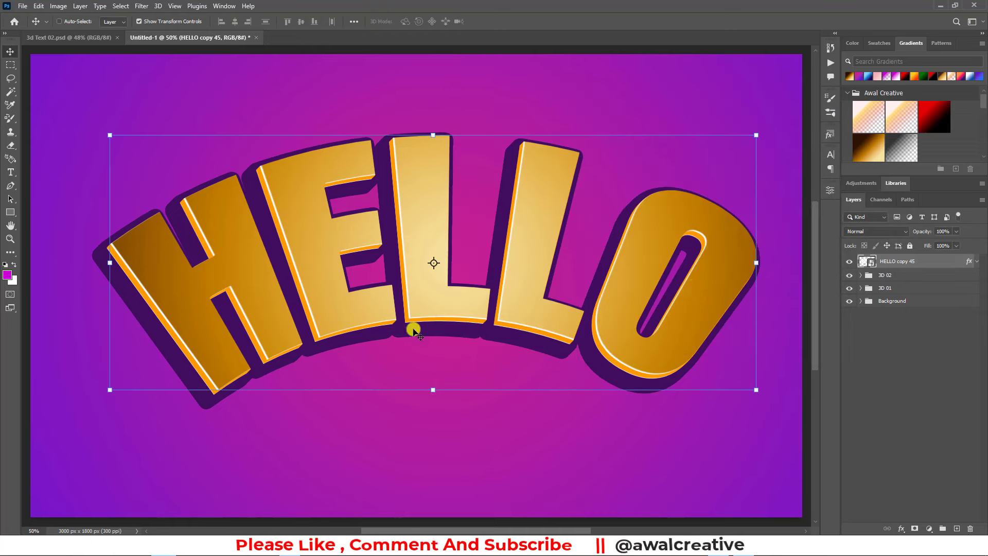
{"action": "left_click", "coordinate": [934, 386]}
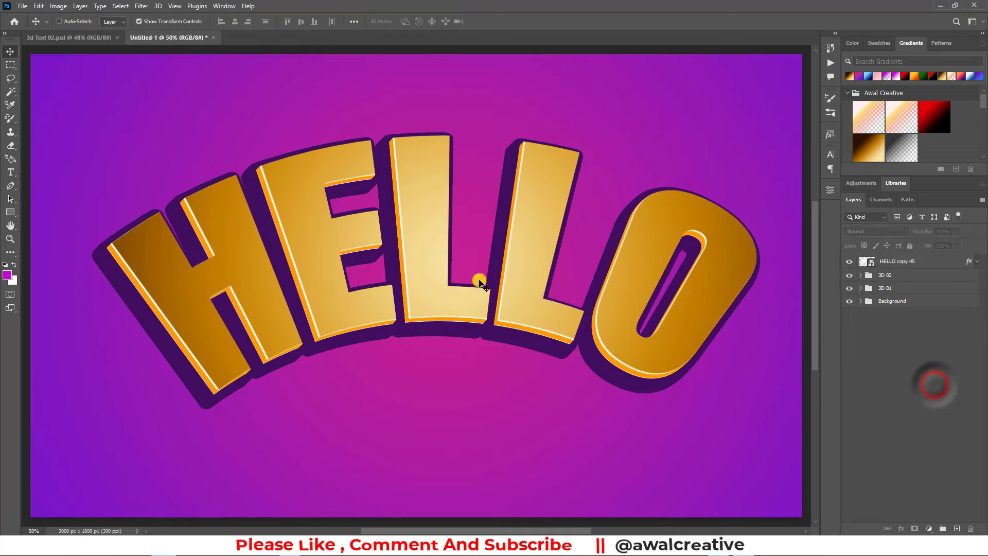
{"action": "scroll", "coordinate": [566, 270], "scroll_direction": "down", "scroll_amount": 1}
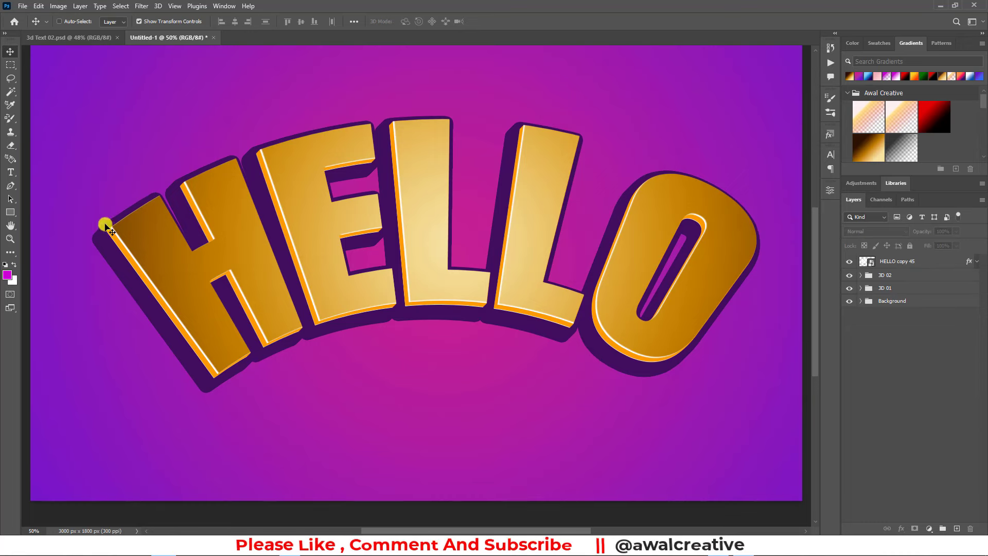
{"action": "left_click", "coordinate": [860, 288]}
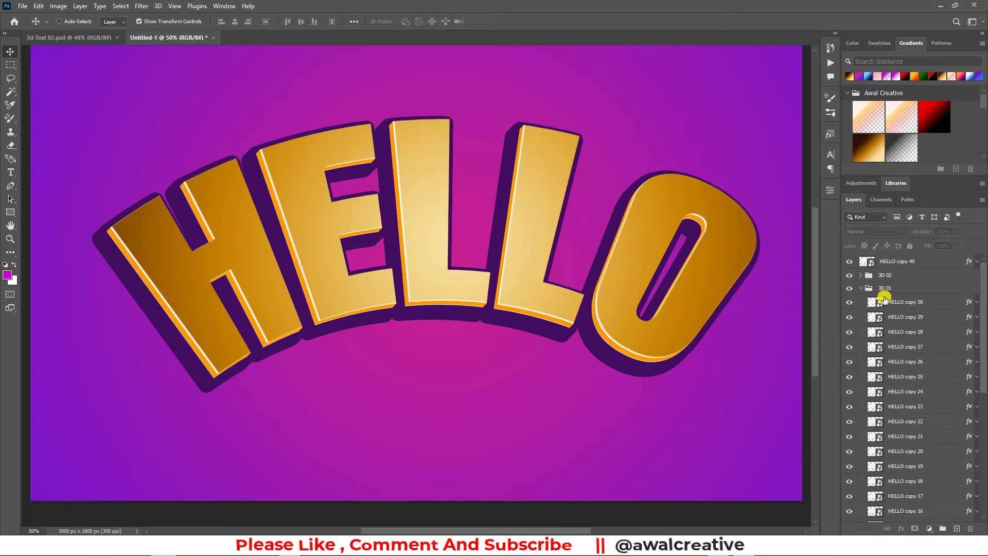
{"action": "left_click", "coordinate": [915, 304]}
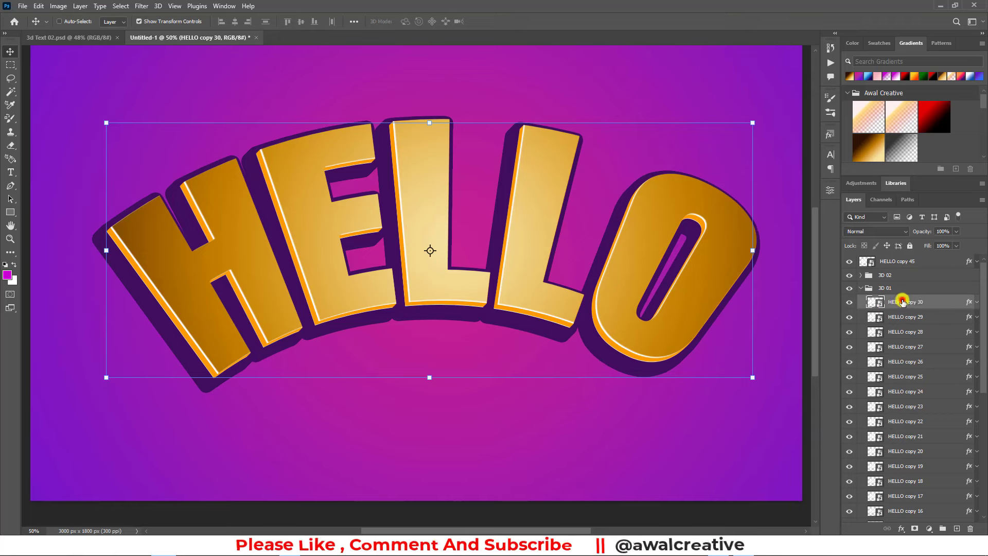
{"action": "left_click_drag", "start_coordinate": [902, 301], "coordinate": [942, 529]}
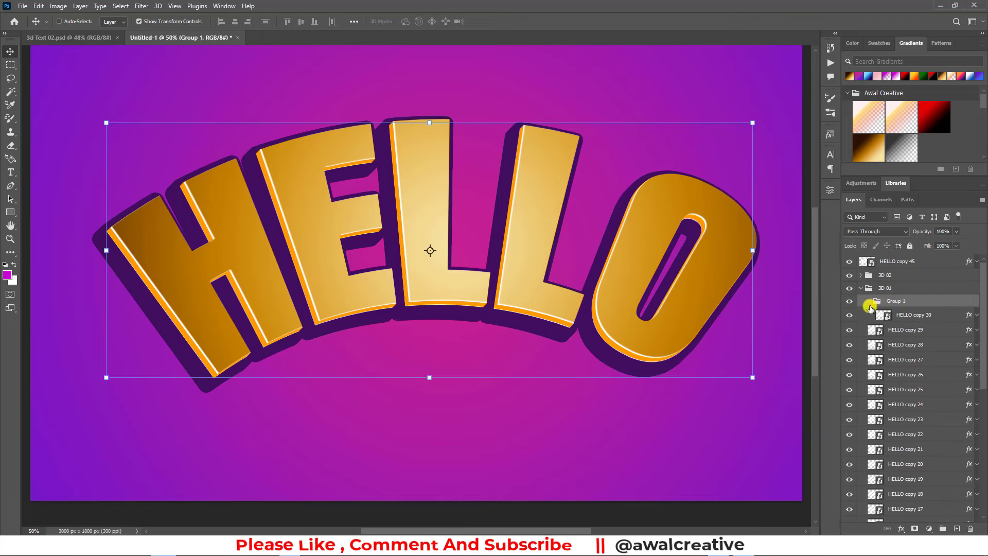
{"action": "left_click", "coordinate": [868, 301]}
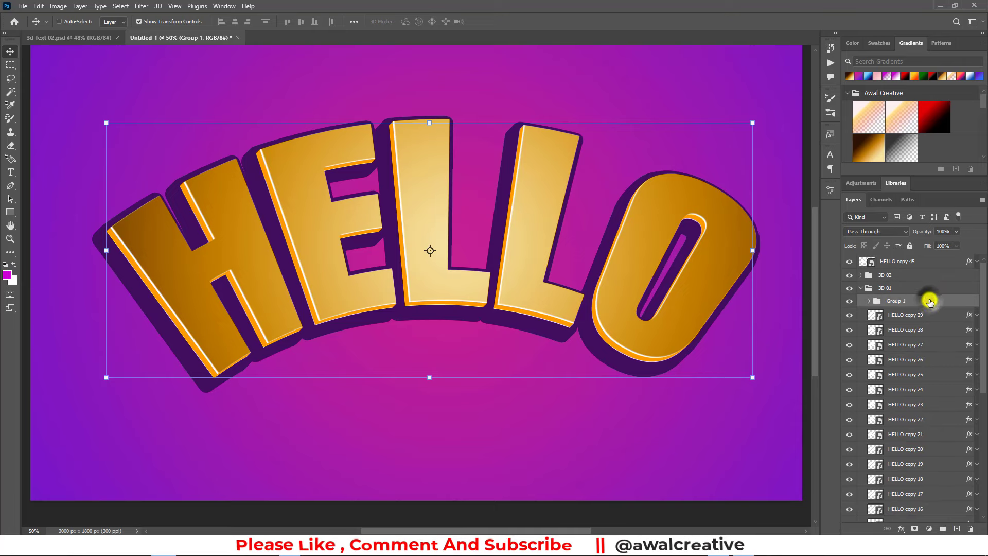
{"action": "right_click", "coordinate": [929, 301]}
Give Group 1 an Inner Shadow with 60% opacity and 5 px distance
{"action": "left_click", "coordinate": [874, 119]}
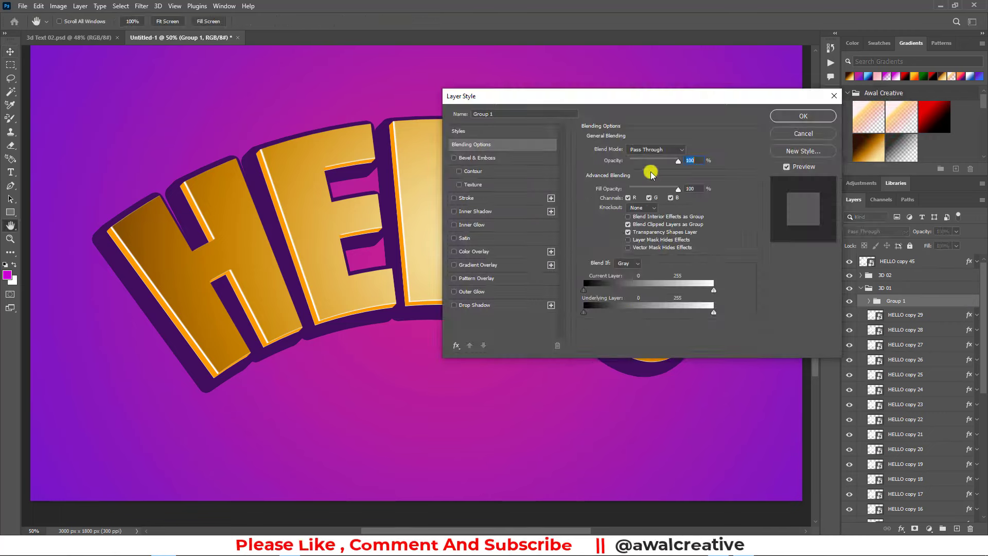
{"action": "left_click", "coordinate": [485, 212]}
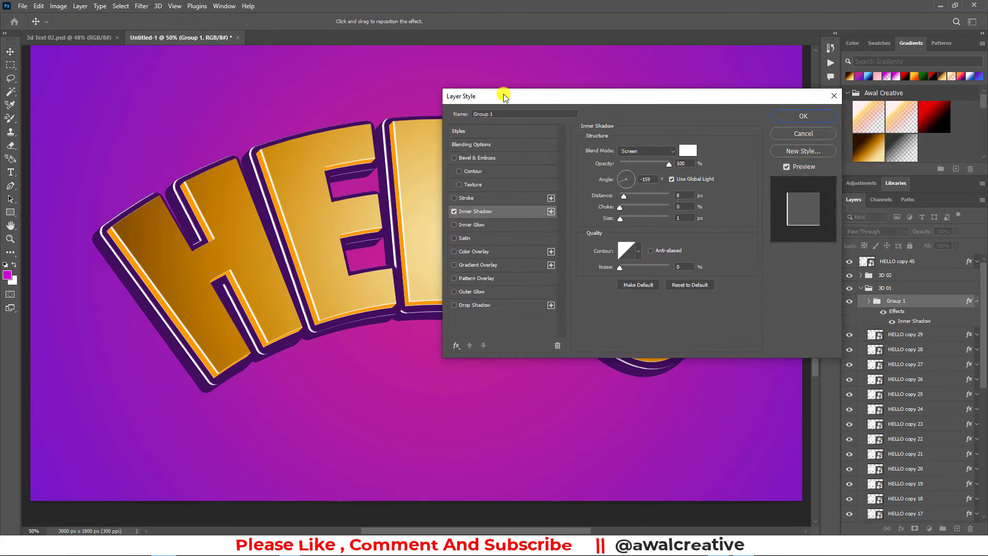
{"action": "left_click_drag", "start_coordinate": [504, 96], "coordinate": [665, 115]}
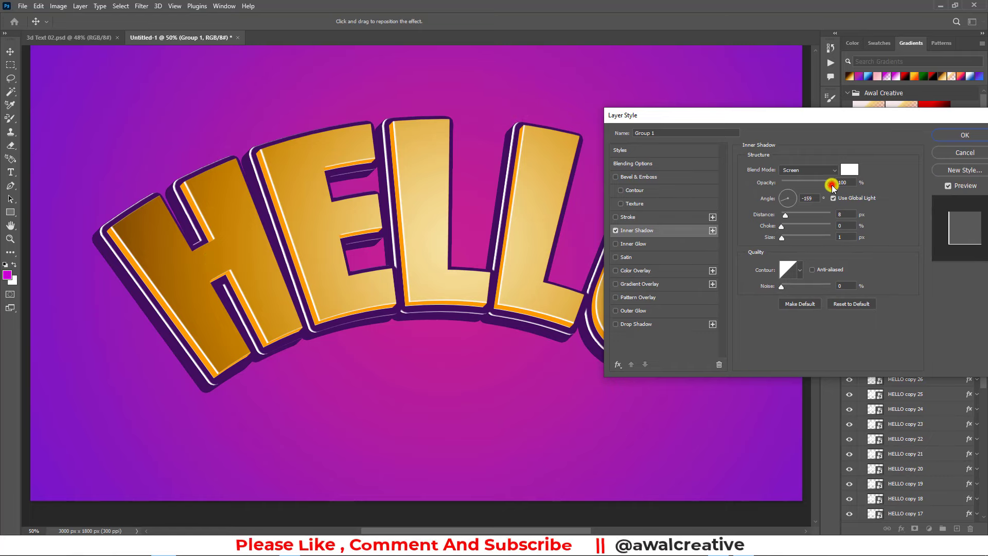
{"action": "left_click_drag", "start_coordinate": [831, 184], "coordinate": [811, 186]}
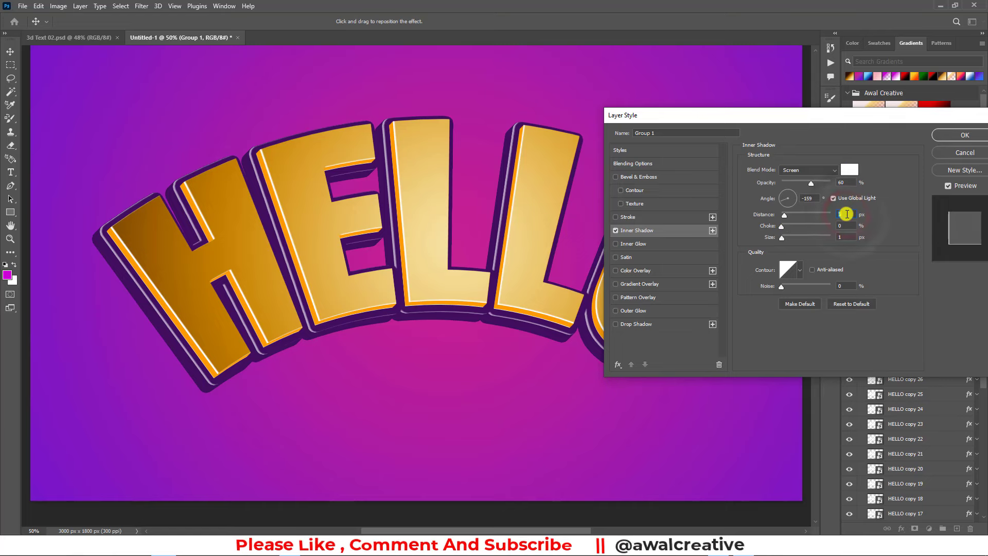
{"action": "type", "text": "5"}
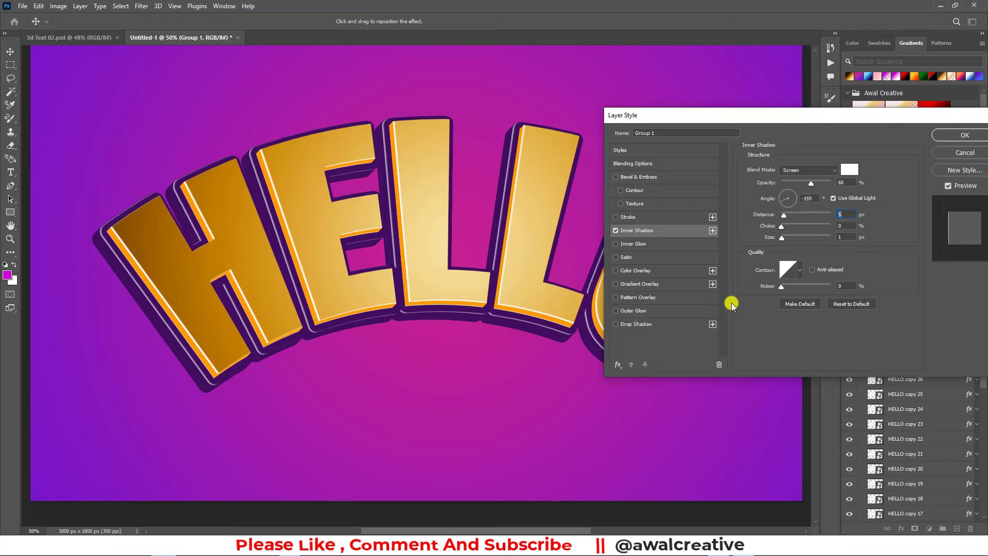
Add a light purple #cc7cfd Color Overlay in Multiply mode to Group 1 and apply it
{"action": "left_click", "coordinate": [632, 272]}
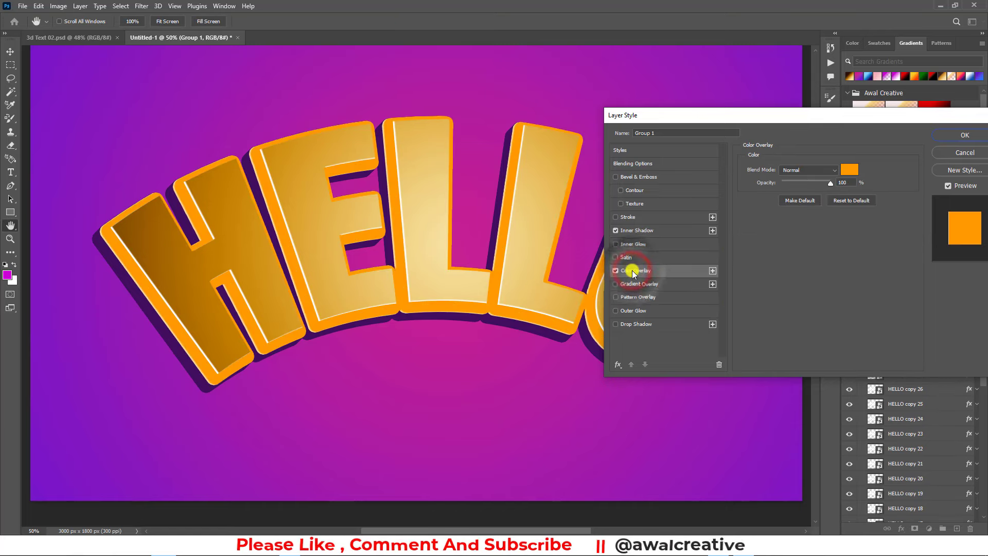
{"action": "left_click", "coordinate": [834, 169]}
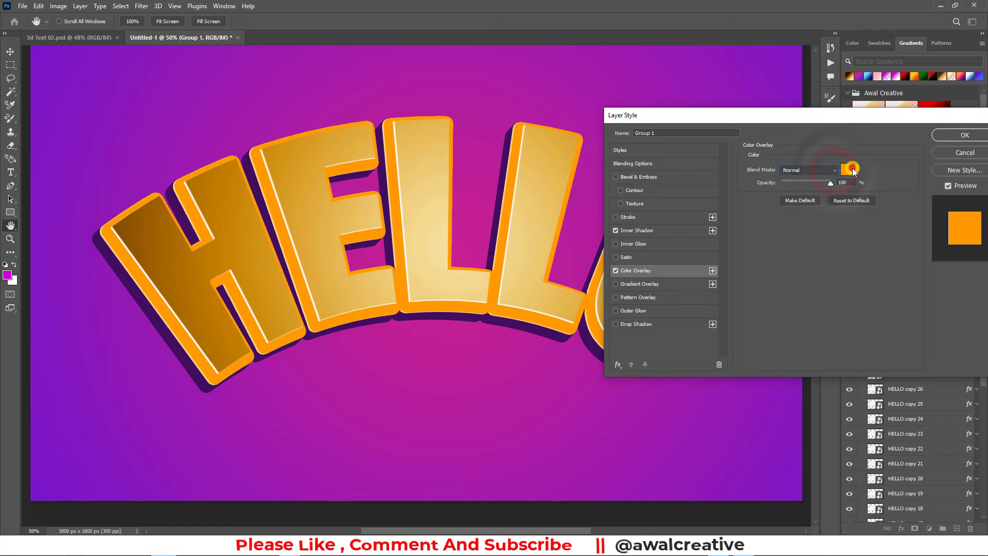
{"action": "left_click", "coordinate": [850, 170]}
{"action": "left_click", "coordinate": [847, 324]}
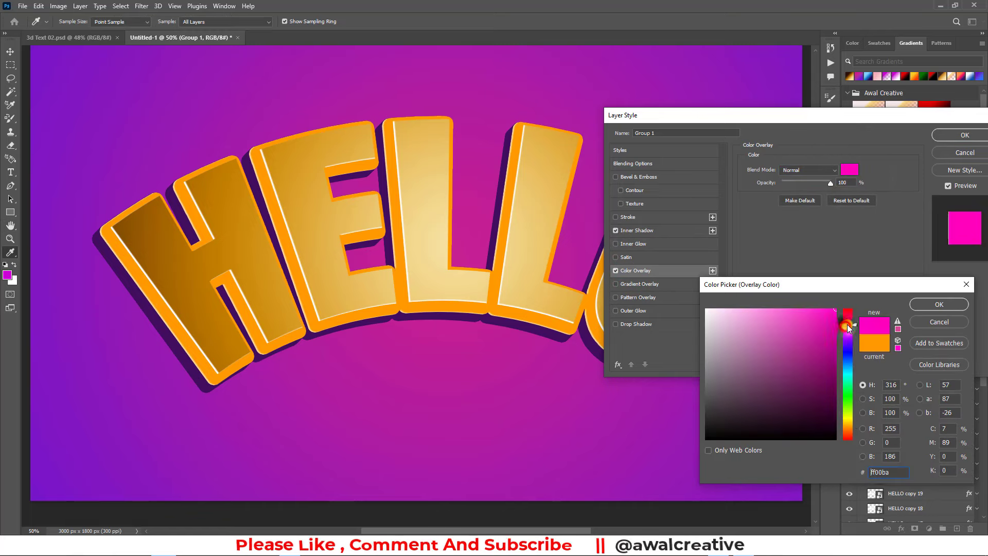
{"action": "left_click_drag", "start_coordinate": [820, 314], "coordinate": [796, 307]}
{"action": "left_click", "coordinate": [796, 307]}
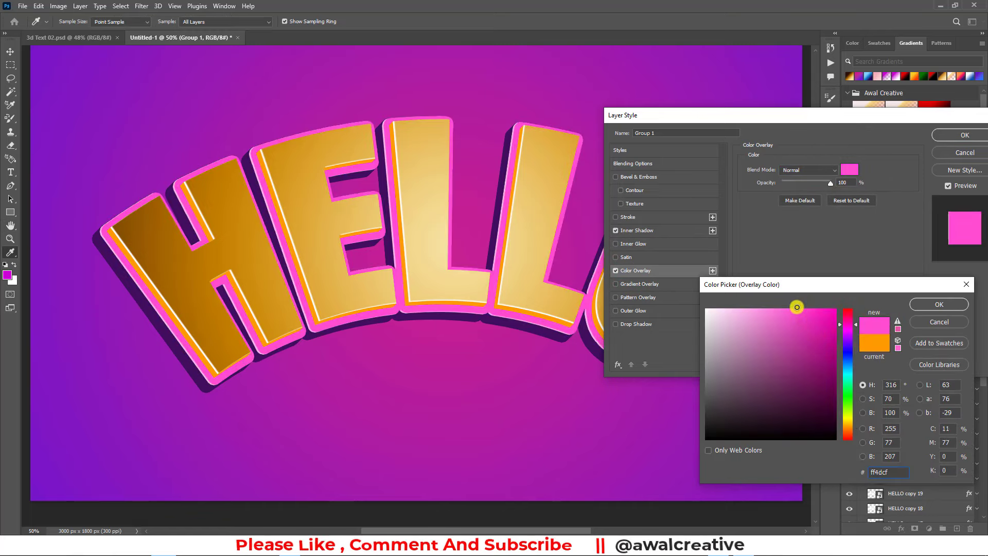
{"action": "left_click", "coordinate": [436, 320]}
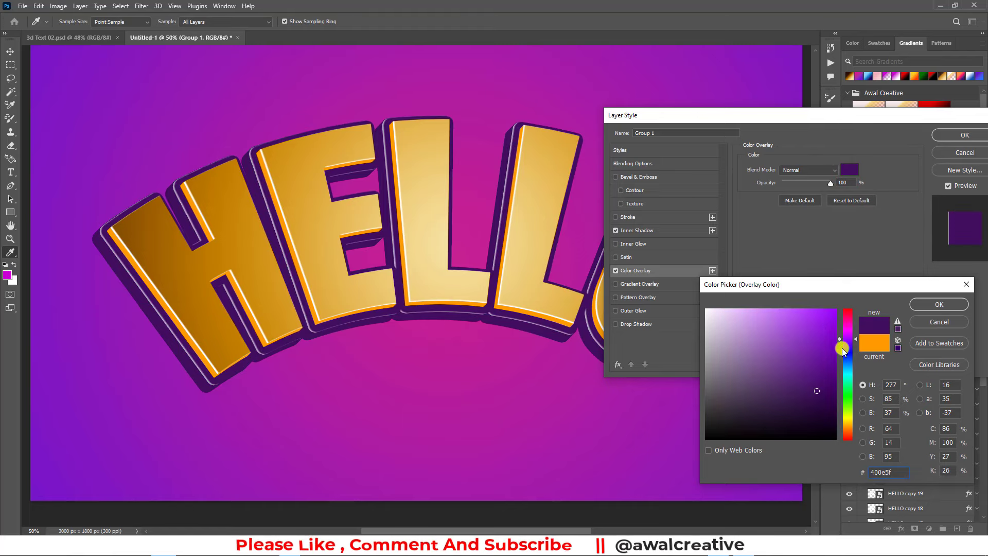
{"action": "left_click_drag", "start_coordinate": [814, 389], "coordinate": [772, 309]}
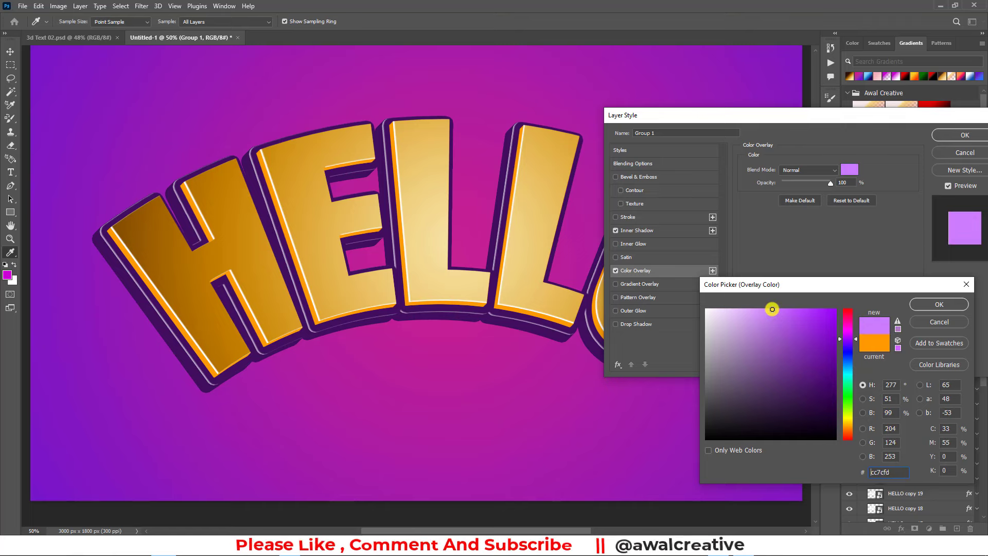
{"action": "left_click", "coordinate": [939, 305]}
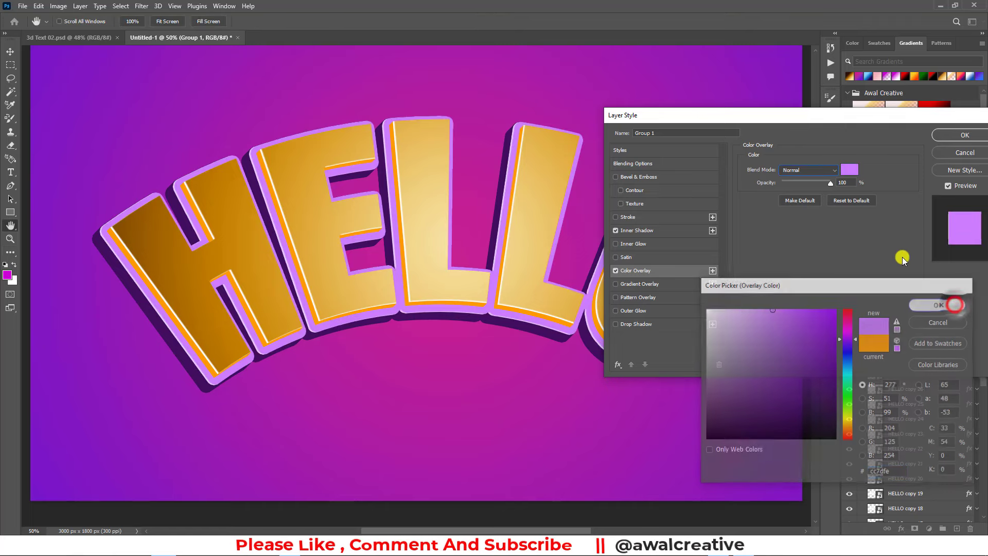
{"action": "left_click", "coordinate": [832, 171]}
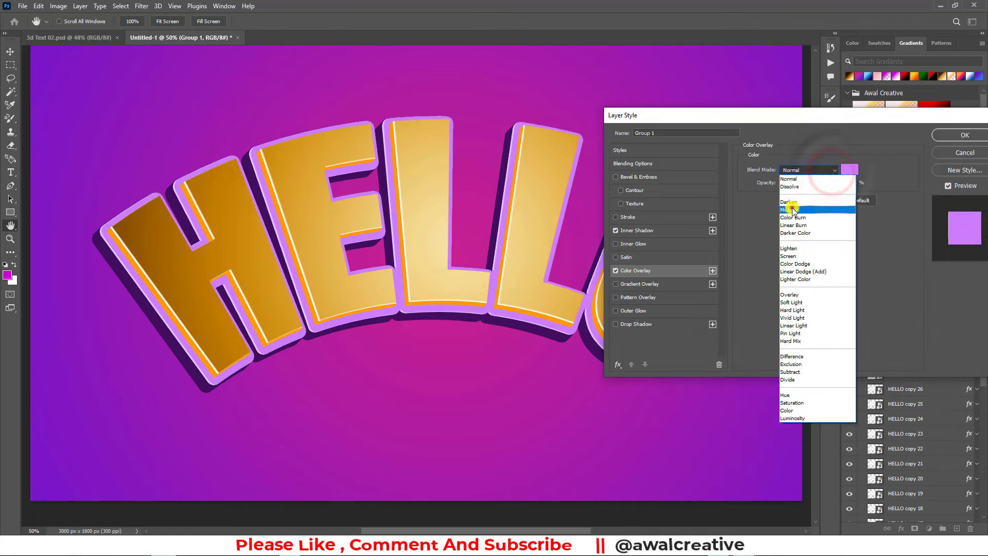
{"action": "left_click", "coordinate": [789, 209]}
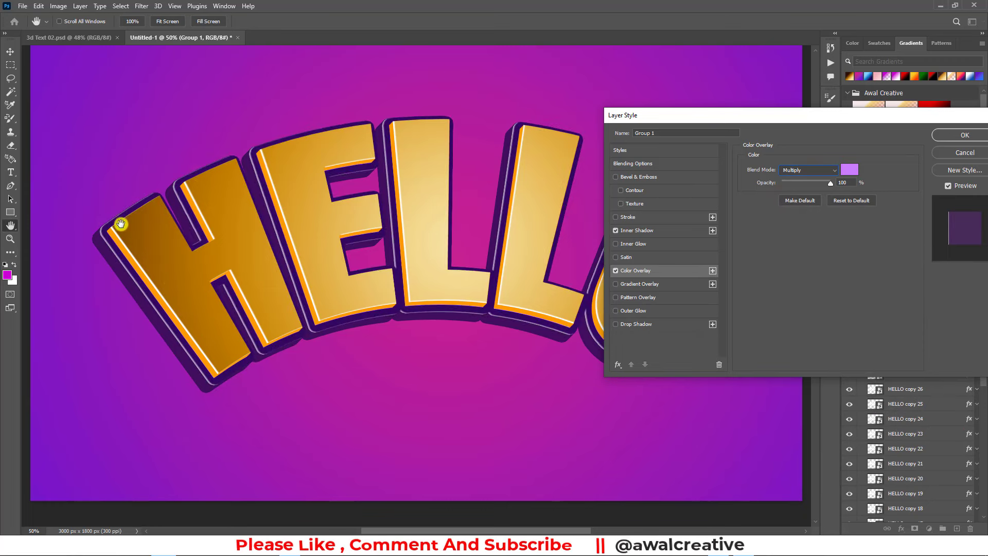
{"action": "left_click", "coordinate": [957, 134]}
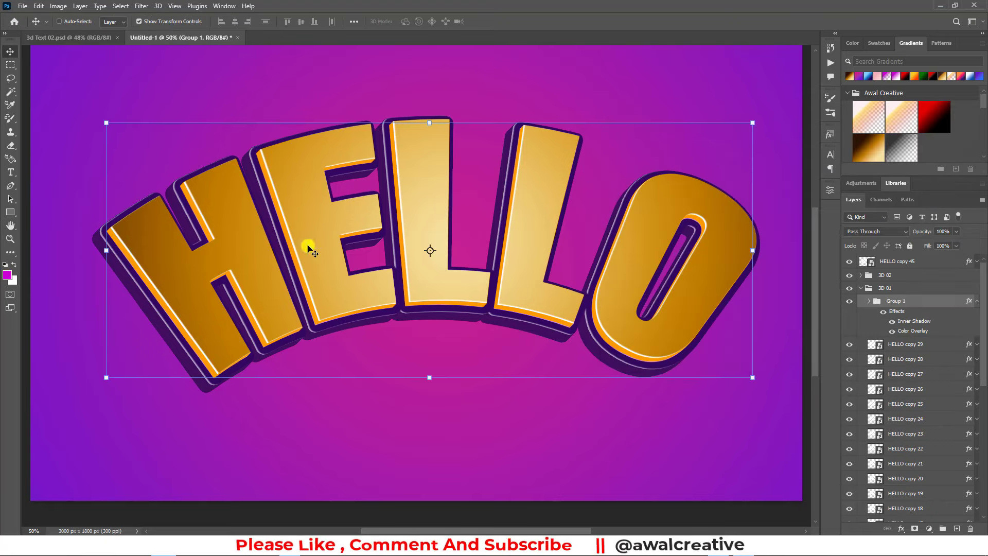
Add a Drop Shadow effect to the 3D 01 group
{"action": "left_click", "coordinate": [860, 288]}
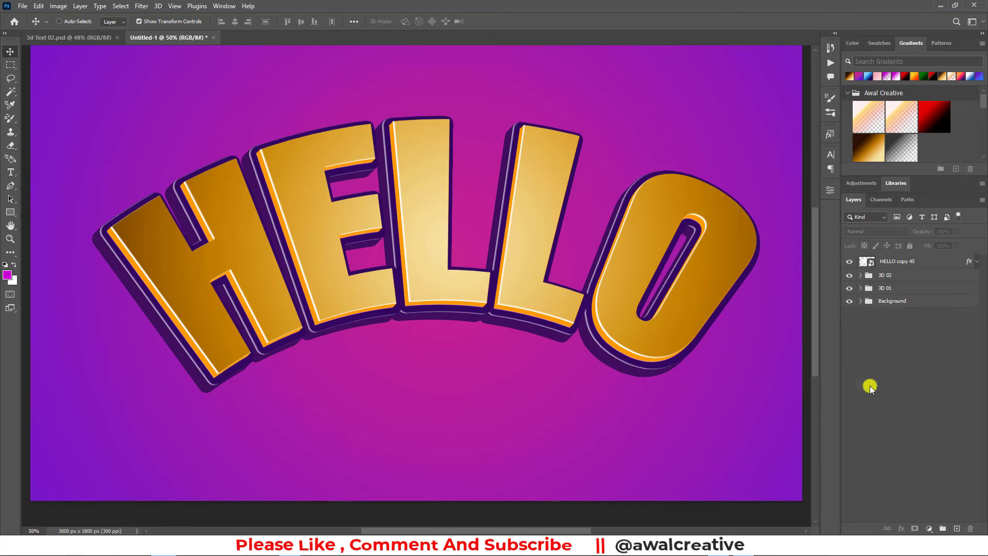
{"action": "left_click", "coordinate": [890, 291]}
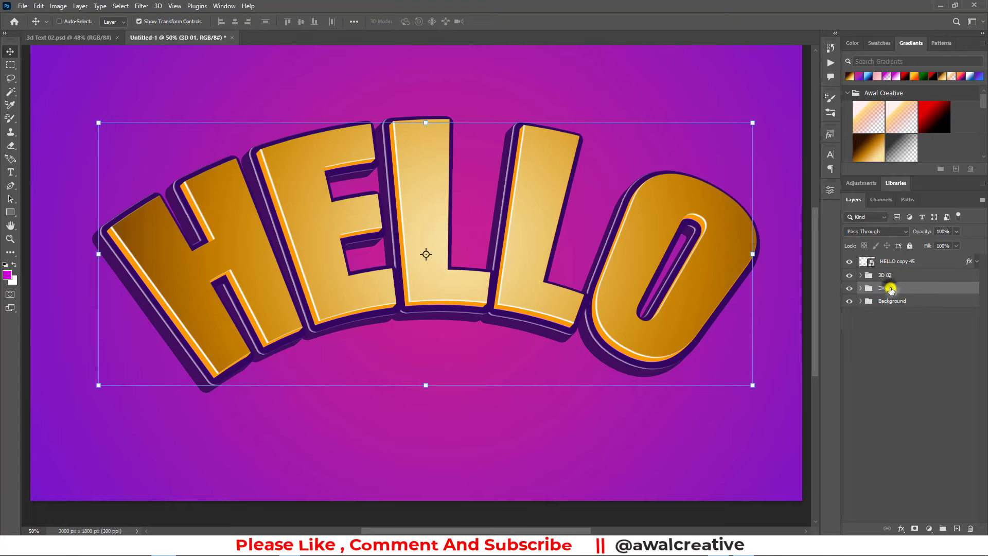
{"action": "right_click", "coordinate": [890, 290]}
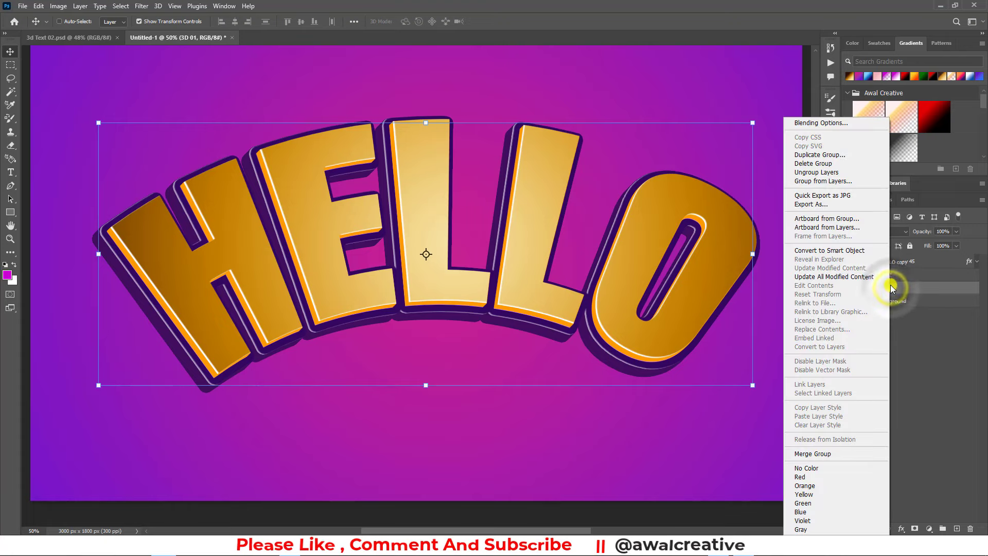
{"action": "left_click", "coordinate": [809, 123]}
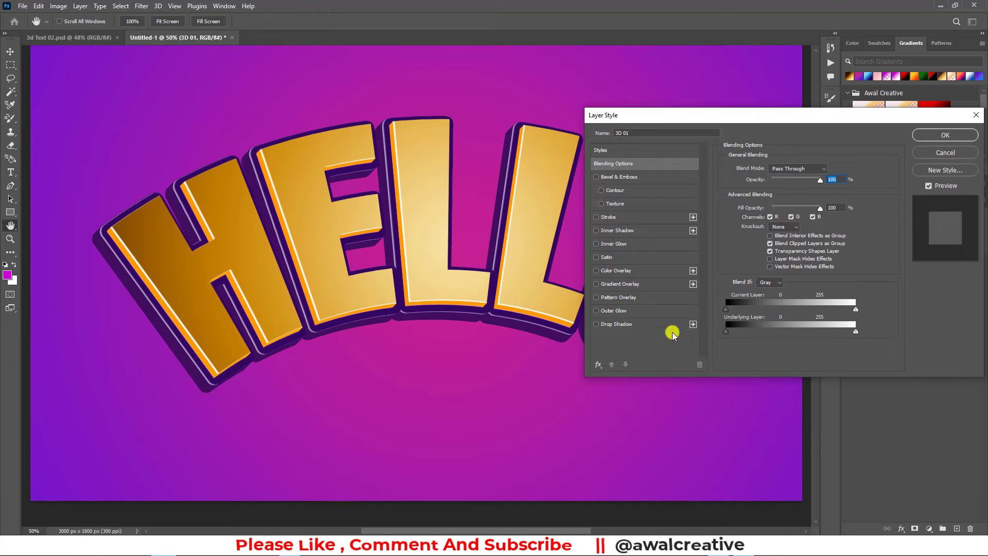
{"action": "left_click", "coordinate": [618, 325]}
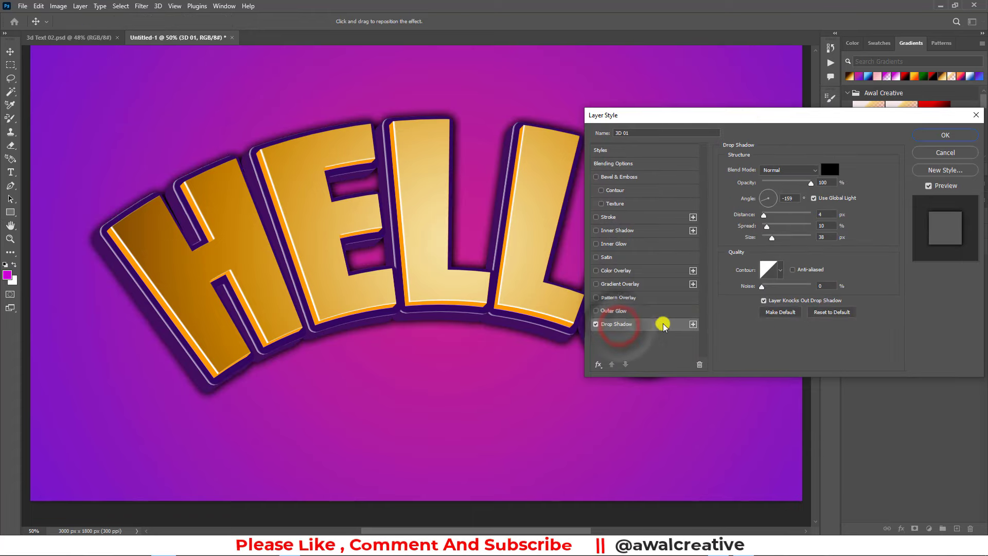
{"action": "left_click_drag", "start_coordinate": [638, 120], "coordinate": [742, 109]}
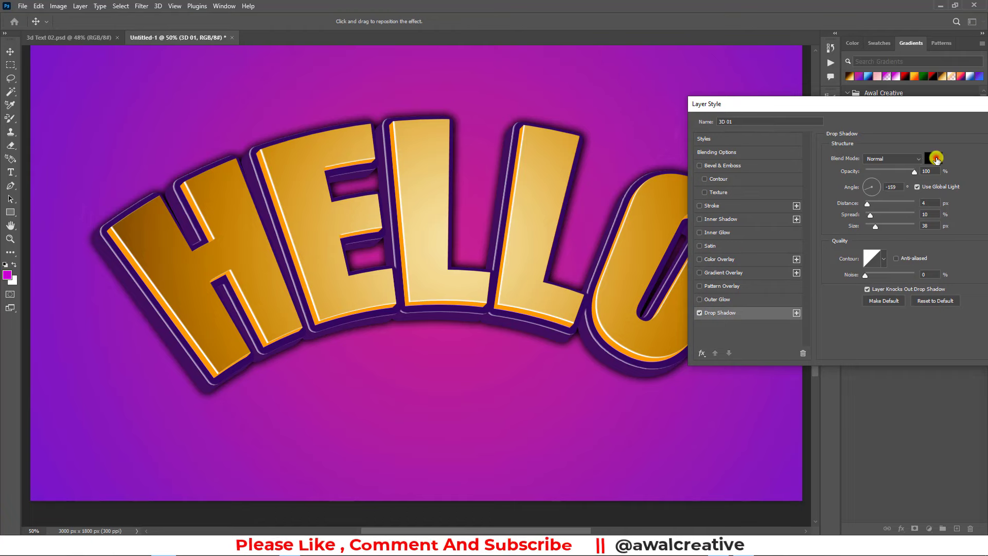
Change the drop shadow colour to near-black 0d0d0d
{"action": "left_click", "coordinate": [935, 159]}
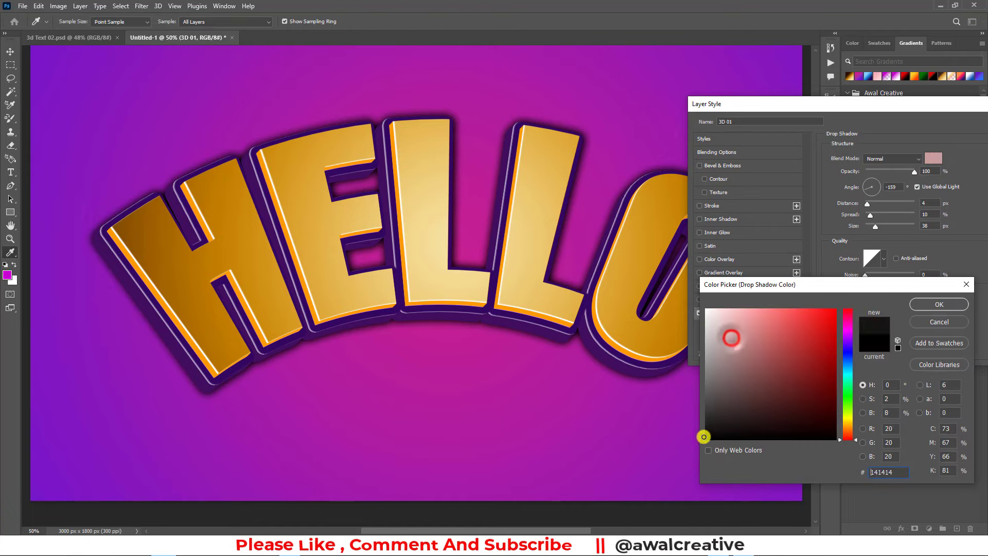
{"action": "left_click_drag", "start_coordinate": [731, 338], "coordinate": [835, 317]}
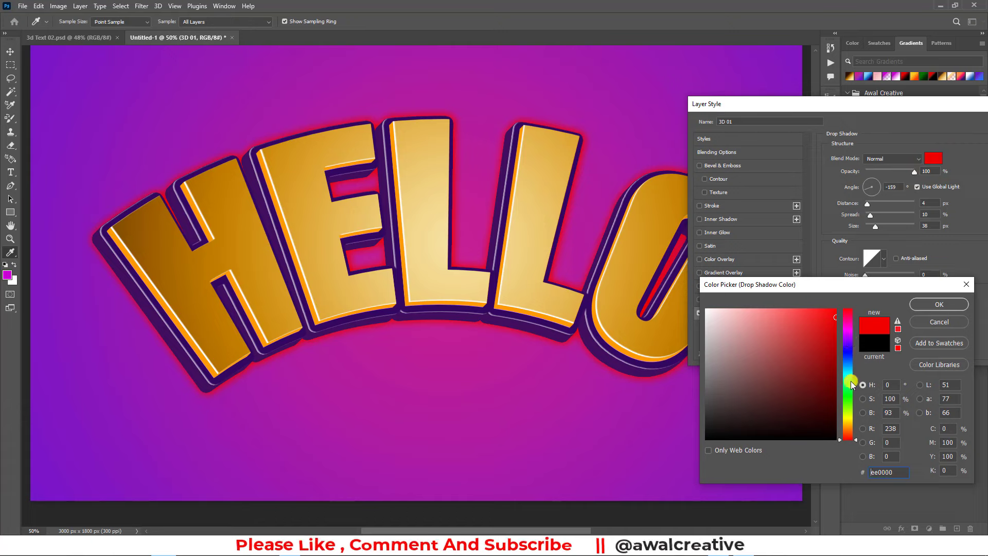
{"action": "left_click_drag", "start_coordinate": [851, 385], "coordinate": [848, 394]}
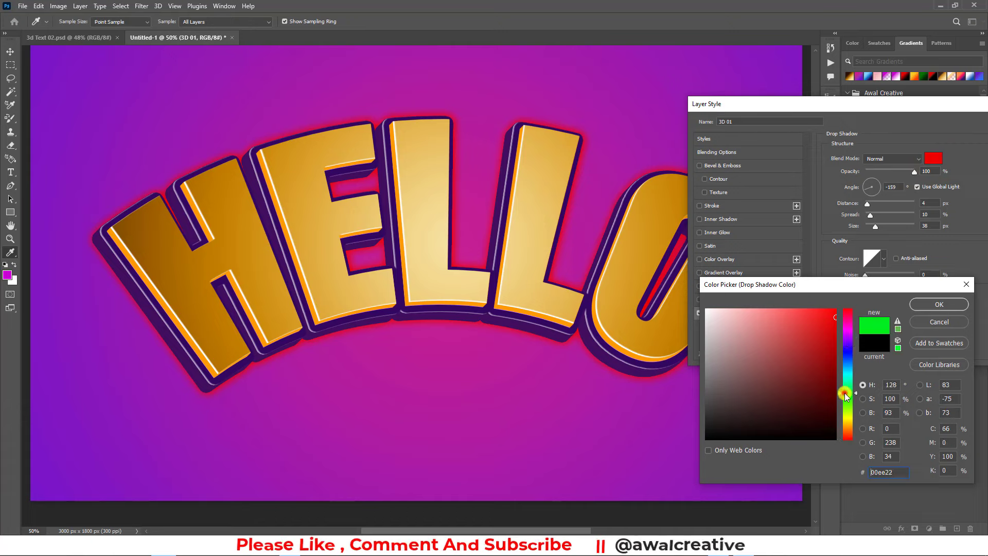
{"action": "left_click", "coordinate": [625, 276]}
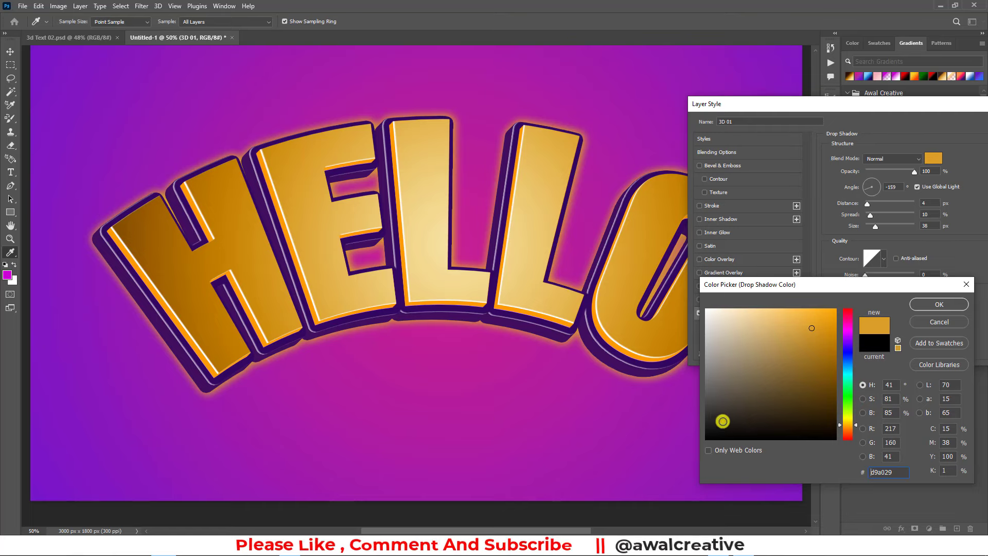
{"action": "left_click_drag", "start_coordinate": [722, 421], "coordinate": [707, 432]}
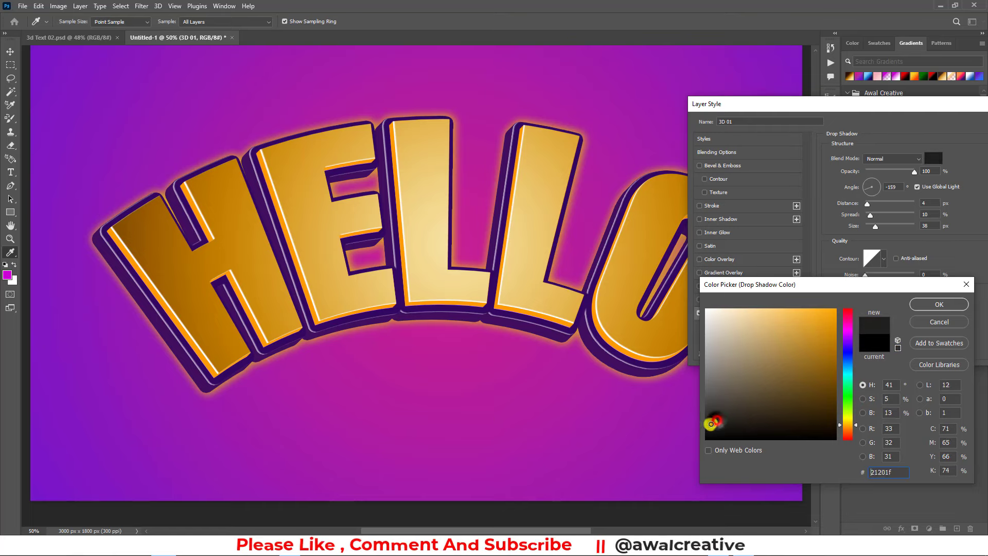
{"action": "left_click", "coordinate": [923, 304]}
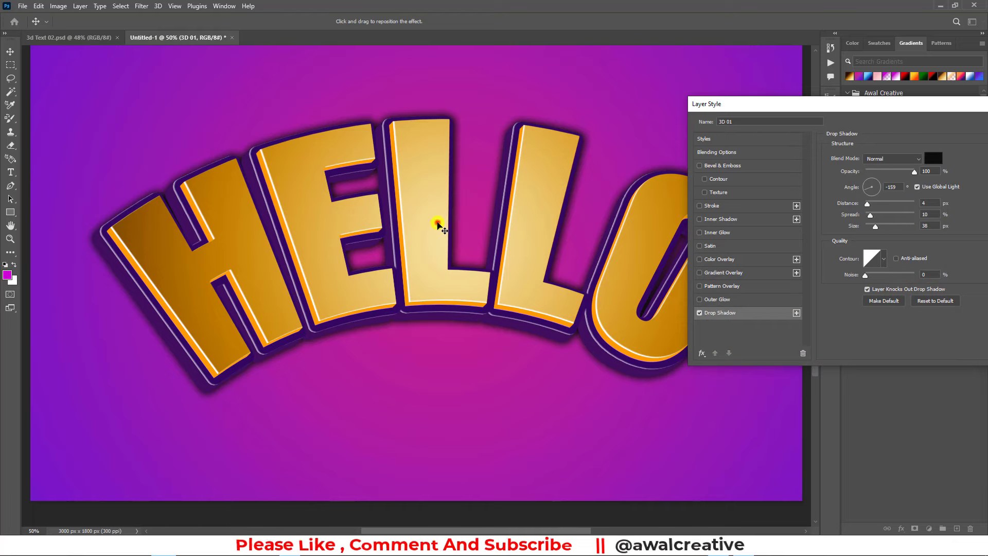
Position the drop shadow at a 50° angle, 19 px distance and 0% spread
{"action": "left_click_drag", "start_coordinate": [437, 224], "coordinate": [436, 237]}
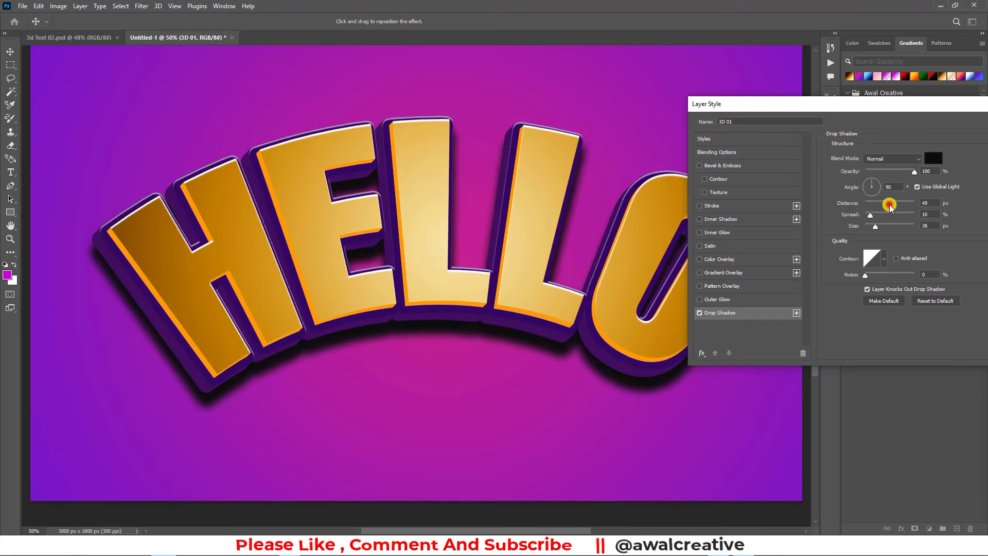
{"action": "left_click_drag", "start_coordinate": [890, 207], "coordinate": [878, 205]}
{"action": "left_click", "coordinate": [896, 186]}
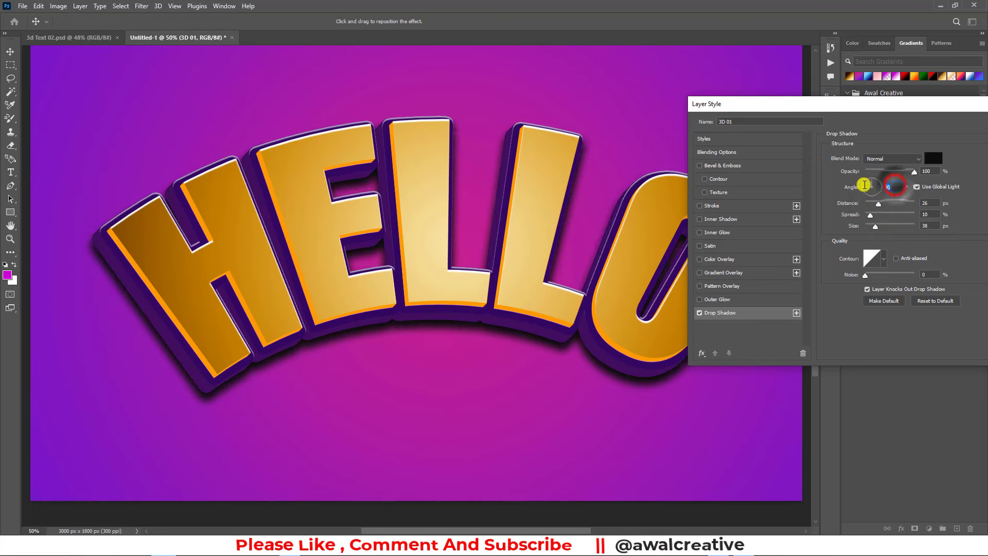
{"action": "type", "text": "0"}
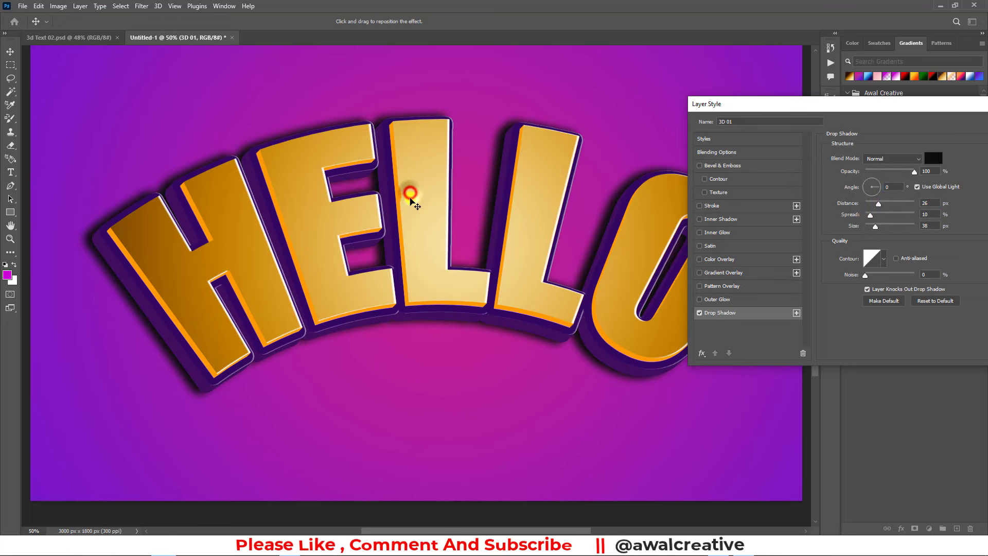
{"action": "left_click_drag", "start_coordinate": [409, 193], "coordinate": [411, 205]}
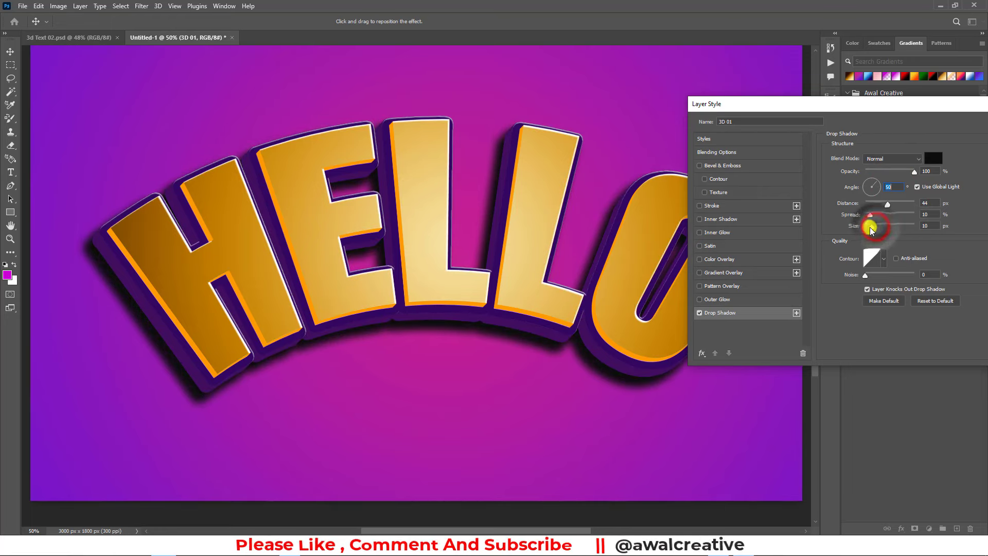
{"action": "left_click_drag", "start_coordinate": [875, 227], "coordinate": [874, 226]}
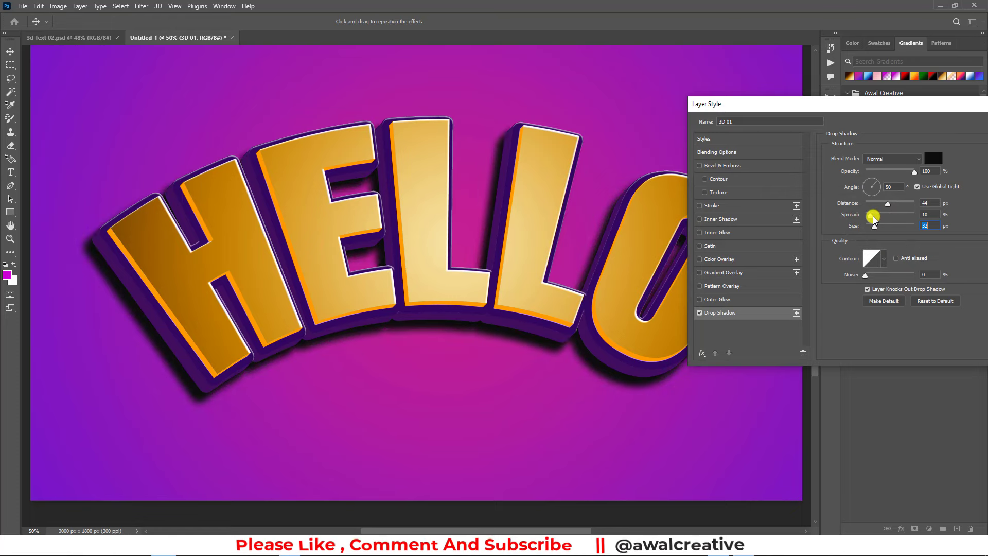
{"action": "left_click_drag", "start_coordinate": [847, 216], "coordinate": [894, 219]}
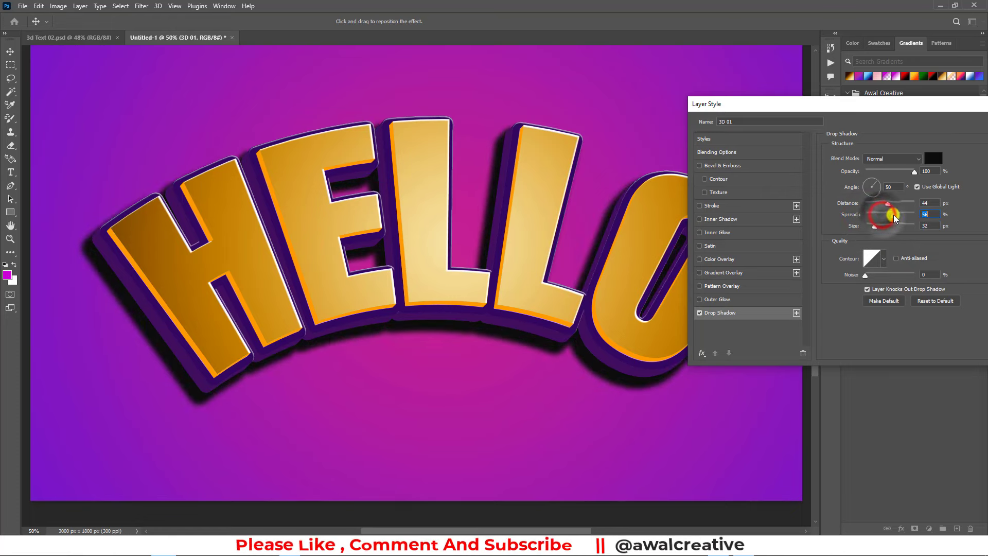
{"action": "mouse_move", "coordinate": [893, 215]}
{"action": "left_mouse_down"}
{"action": "mouse_move", "coordinate": [864, 215]}
{"action": "mouse_move", "coordinate": [876, 208]}
{"action": "left_mouse_up"}
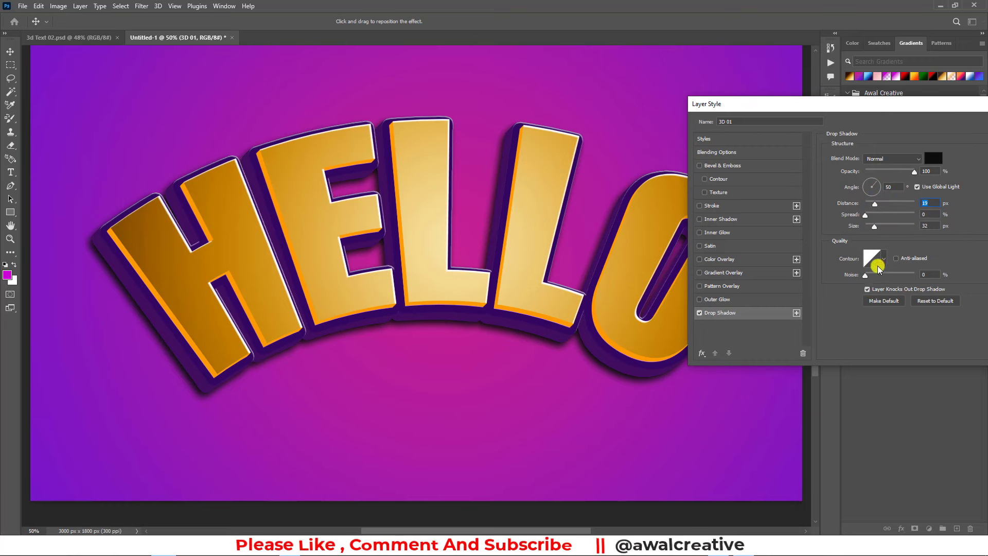
Set the drop shadow size to 45 px and opacity to 66%, then apply it
{"action": "mouse_move", "coordinate": [875, 226]}
{"action": "left_mouse_down"}
{"action": "mouse_move", "coordinate": [895, 225]}
{"action": "mouse_move", "coordinate": [882, 229]}
{"action": "left_mouse_up"}
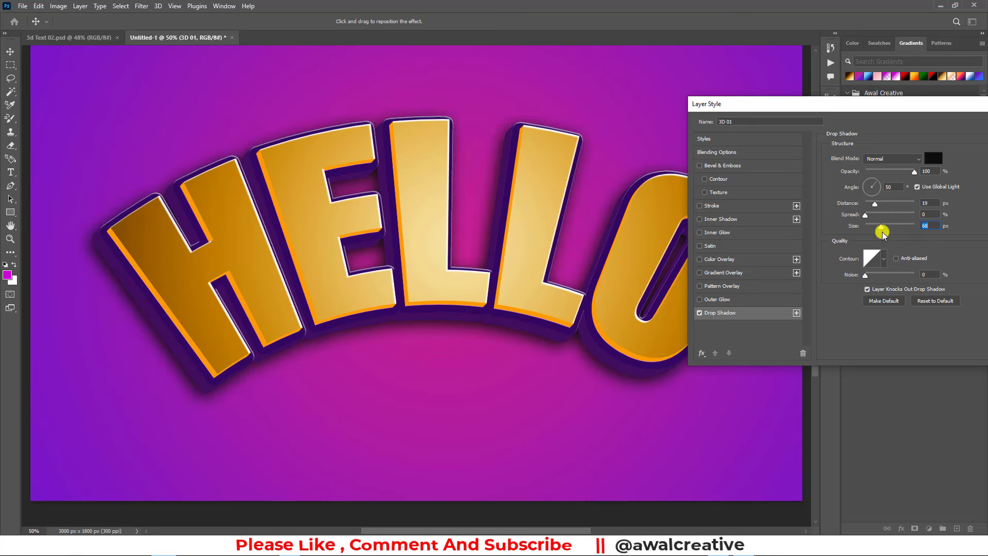
{"action": "left_click", "coordinate": [929, 225]}
{"action": "type", "text": "45"}
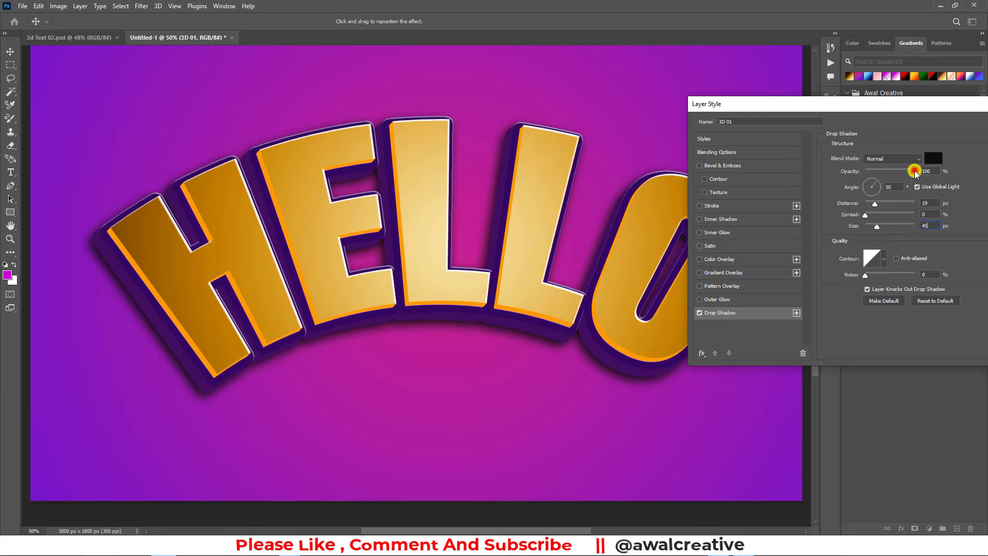
{"action": "left_click_drag", "start_coordinate": [914, 171], "coordinate": [896, 171]}
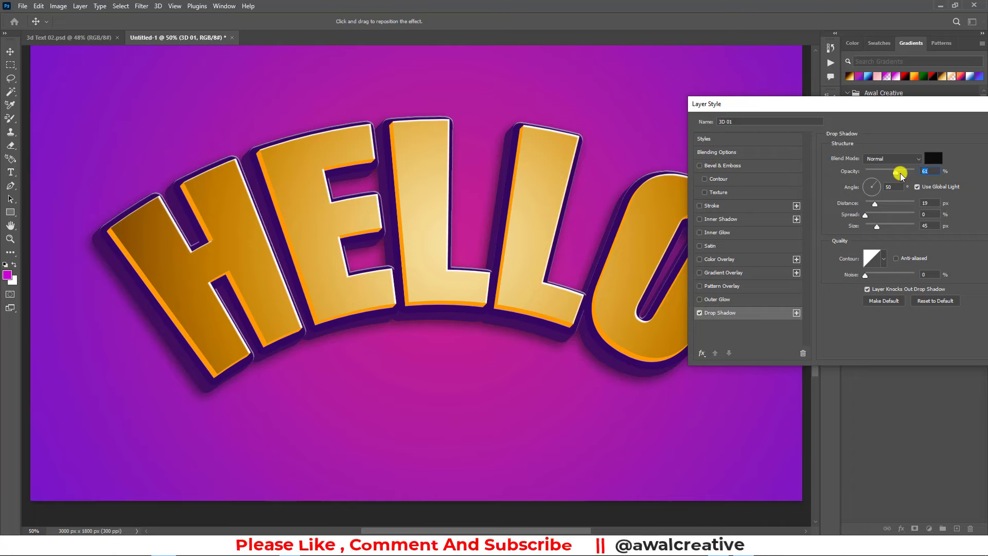
{"action": "left_click_drag", "start_coordinate": [897, 171], "coordinate": [899, 171]}
{"action": "left_click_drag", "start_coordinate": [842, 113], "coordinate": [642, 110]}
{"action": "left_click", "coordinate": [822, 120]}
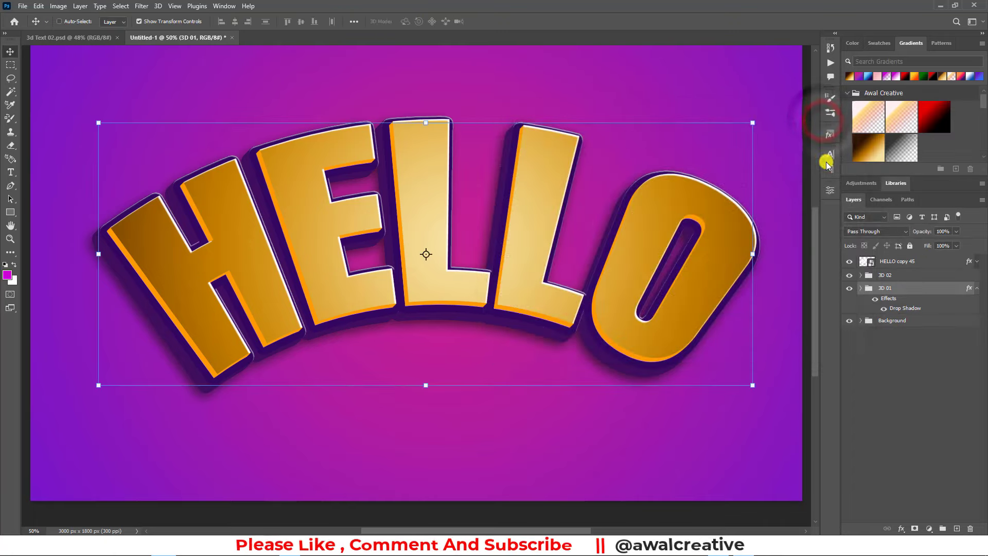
{"action": "left_click", "coordinate": [903, 409]}
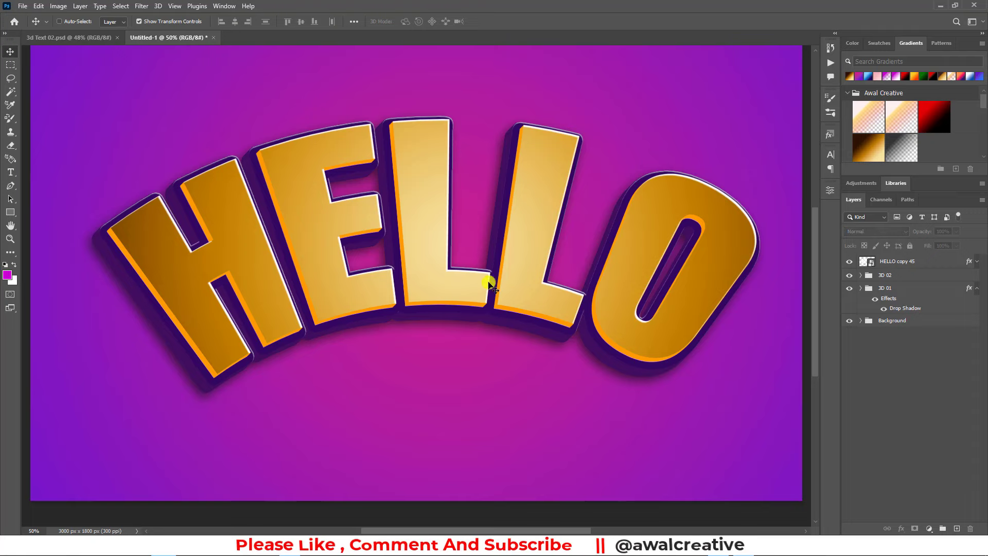
{"action": "left_click", "coordinate": [68, 37]}
{"action": "key", "text": "ctrl+0"}
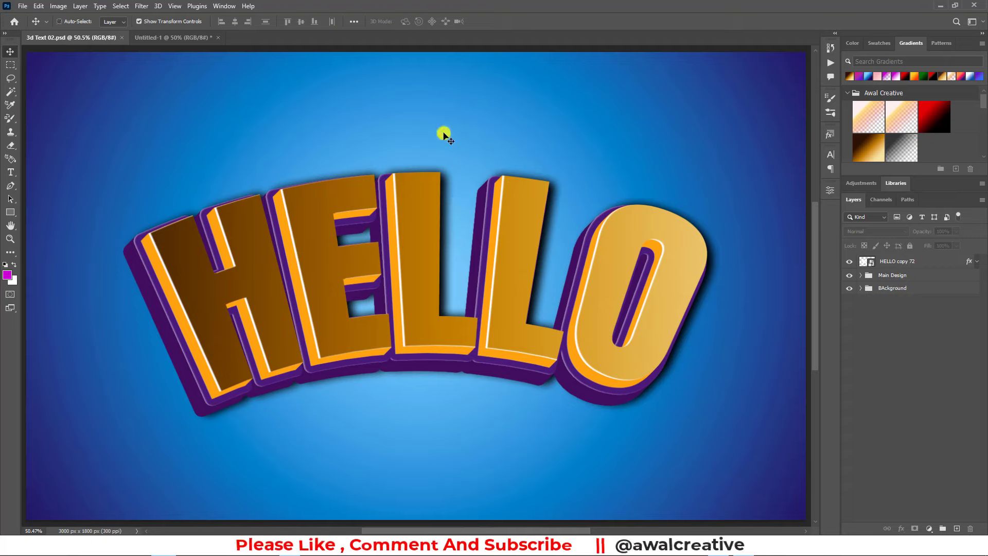
{"action": "left_click", "coordinate": [167, 37]}
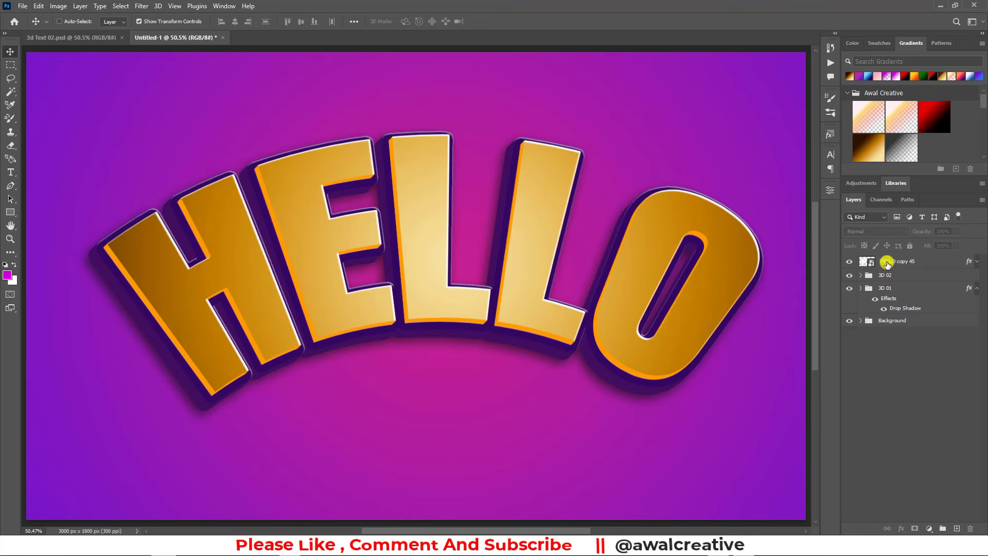
{"action": "left_click", "coordinate": [919, 263]}
Enable HELLO copy 45's white Screen Inner Shadow with Global Light at -167° and apply
{"action": "left_click", "coordinate": [966, 260]}
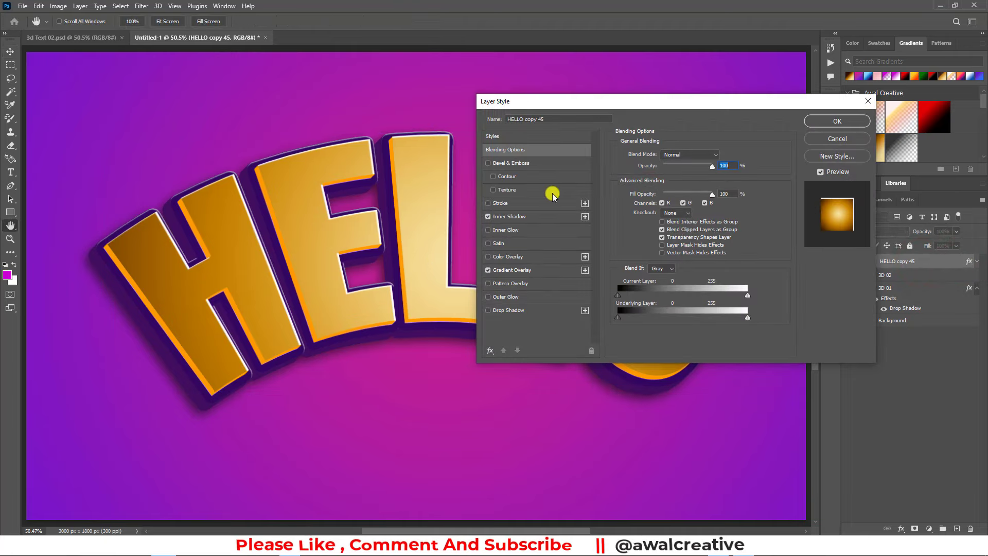
{"action": "left_click", "coordinate": [529, 217]}
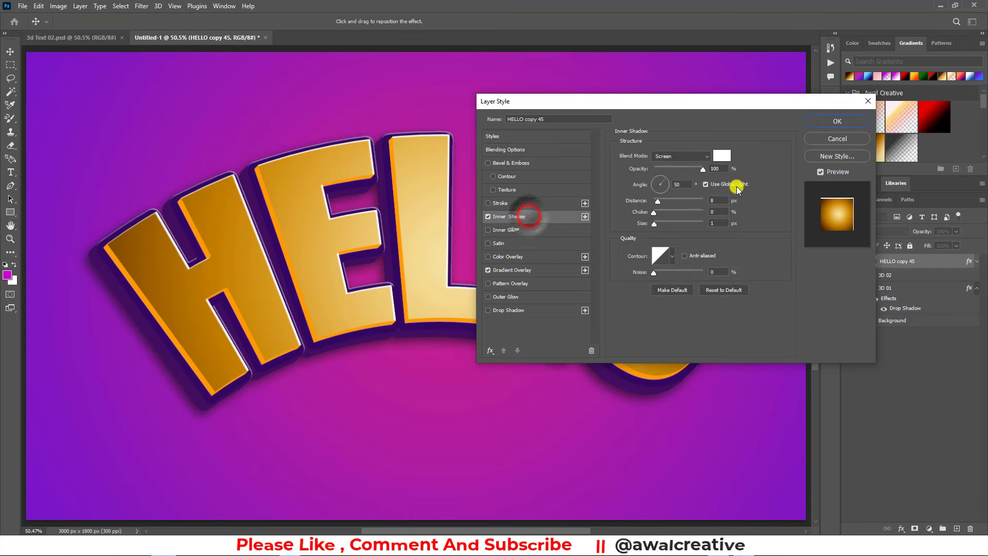
{"action": "left_click", "coordinate": [708, 186]}
{"action": "left_click", "coordinate": [706, 185]}
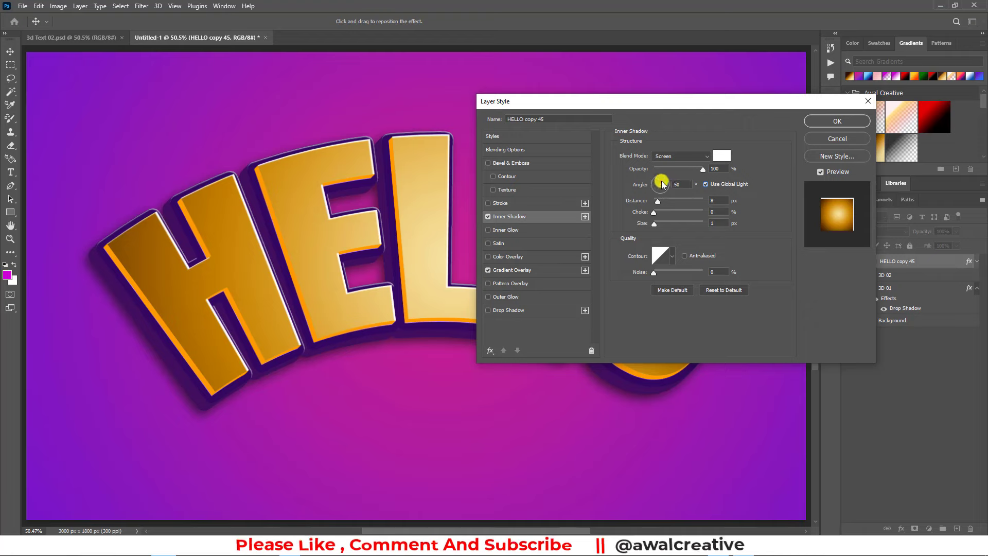
{"action": "left_click_drag", "start_coordinate": [662, 184], "coordinate": [644, 188]}
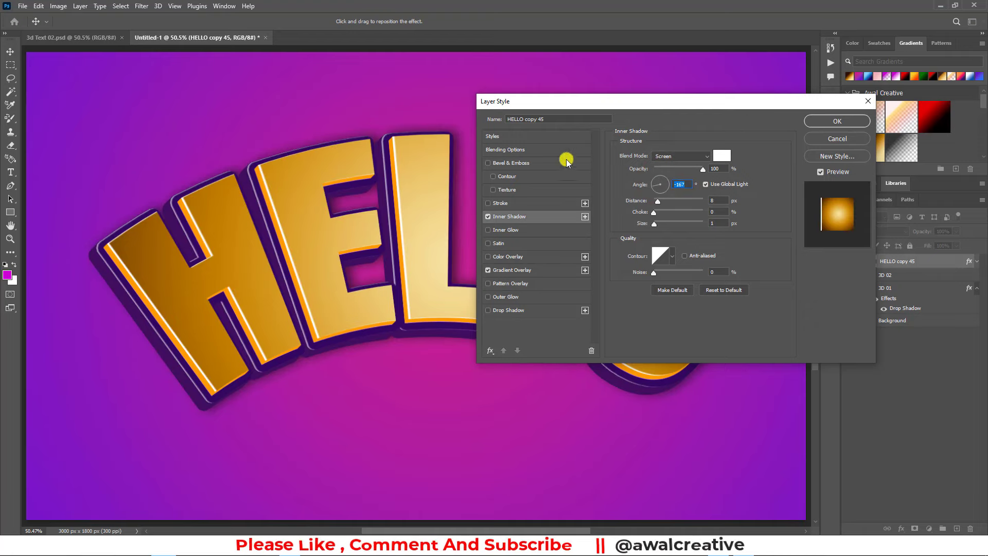
{"action": "mouse_move", "coordinate": [532, 109]}
{"action": "left_mouse_down"}
{"action": "mouse_move", "coordinate": [798, 132]}
{"action": "mouse_move", "coordinate": [531, 102]}
{"action": "left_mouse_up"}
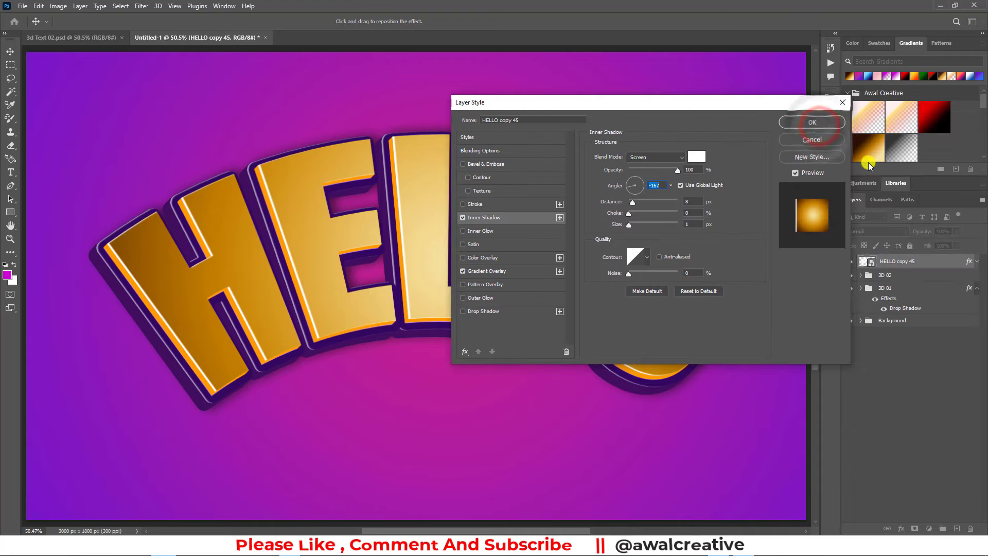
{"action": "left_click", "coordinate": [811, 124]}
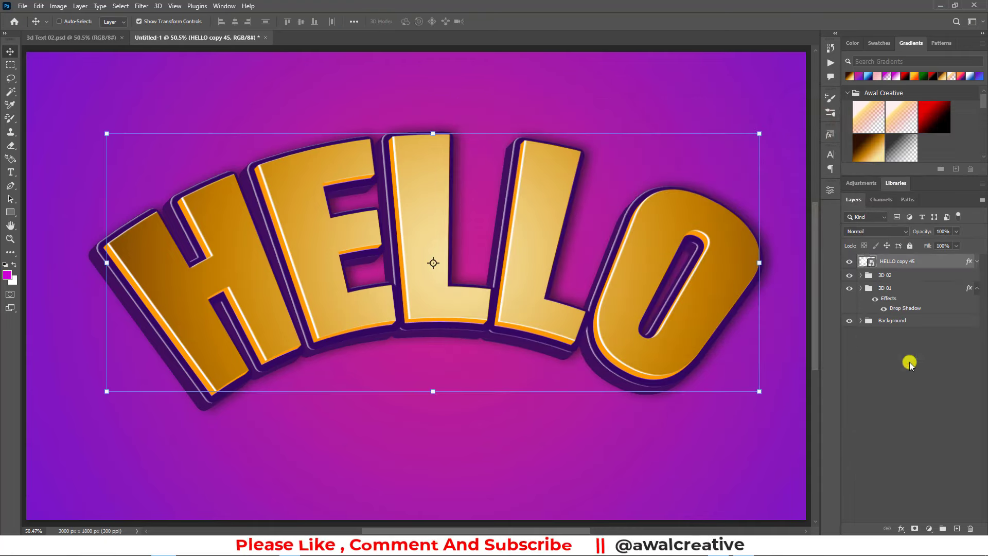
Duplicate HELLO copy 45, wrap the lower copy in a new group, and rename that group
{"action": "left_click", "coordinate": [949, 399]}
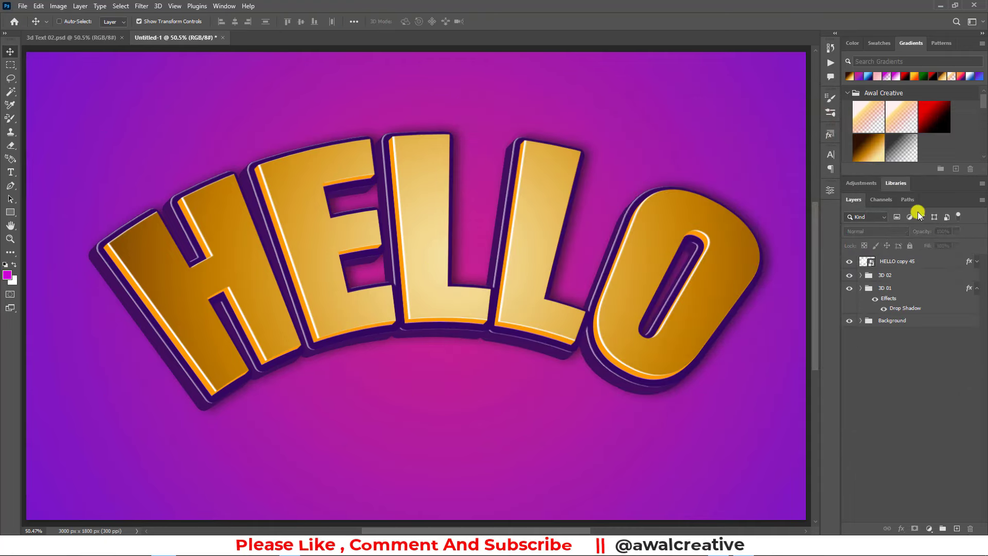
{"action": "left_click", "coordinate": [900, 261]}
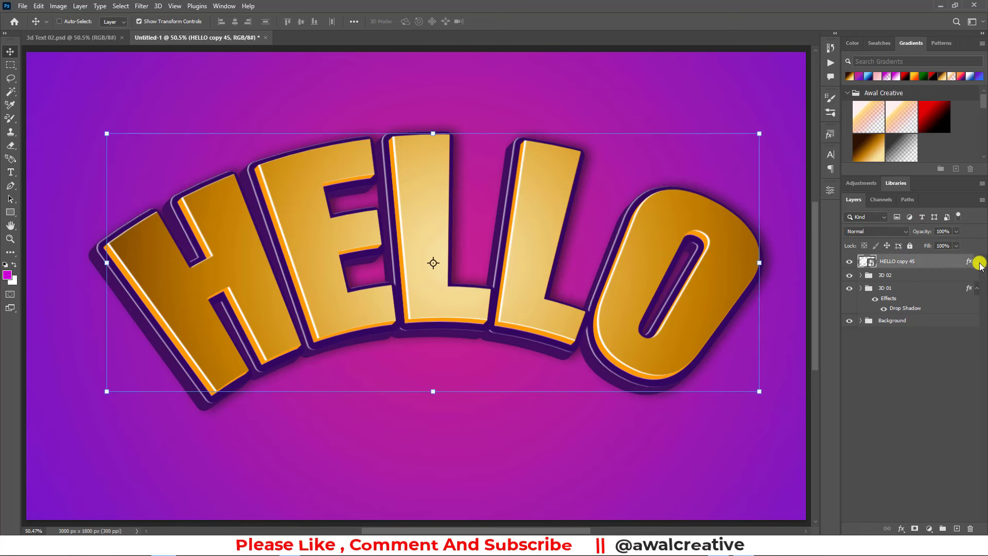
{"action": "left_click", "coordinate": [975, 288]}
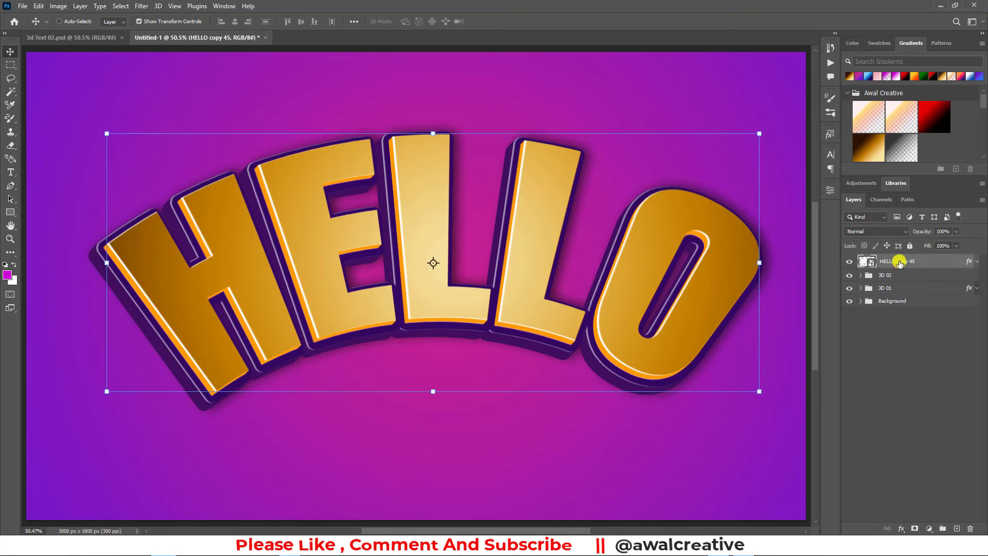
{"action": "mouse_move", "coordinate": [925, 262]}
{"action": "left_mouse_down"}
{"action": "mouse_move", "coordinate": [930, 486]}
{"action": "mouse_move", "coordinate": [956, 529]}
{"action": "left_mouse_up"}
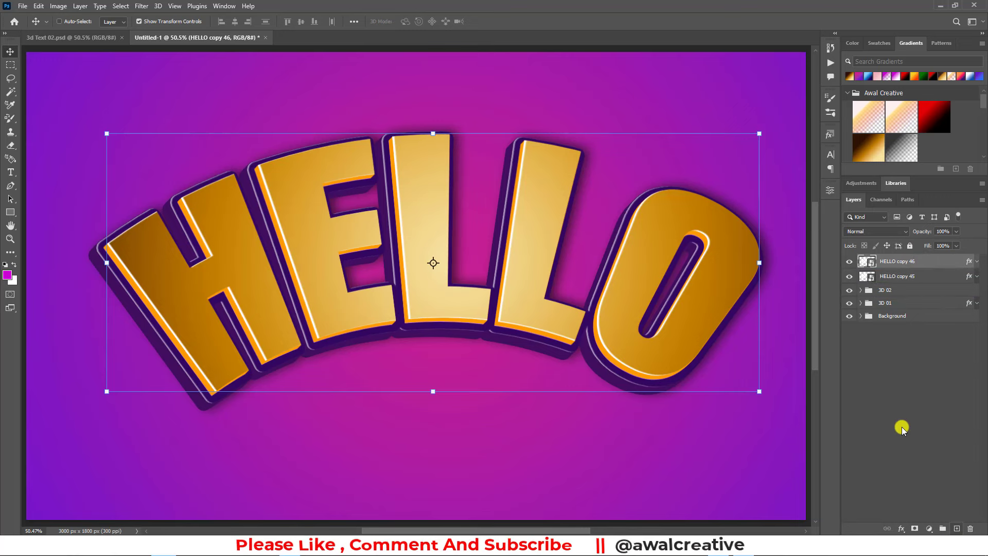
{"action": "left_click", "coordinate": [903, 279]}
{"action": "key", "text": "ctrl+g"}
{"action": "left_click", "coordinate": [867, 278]}
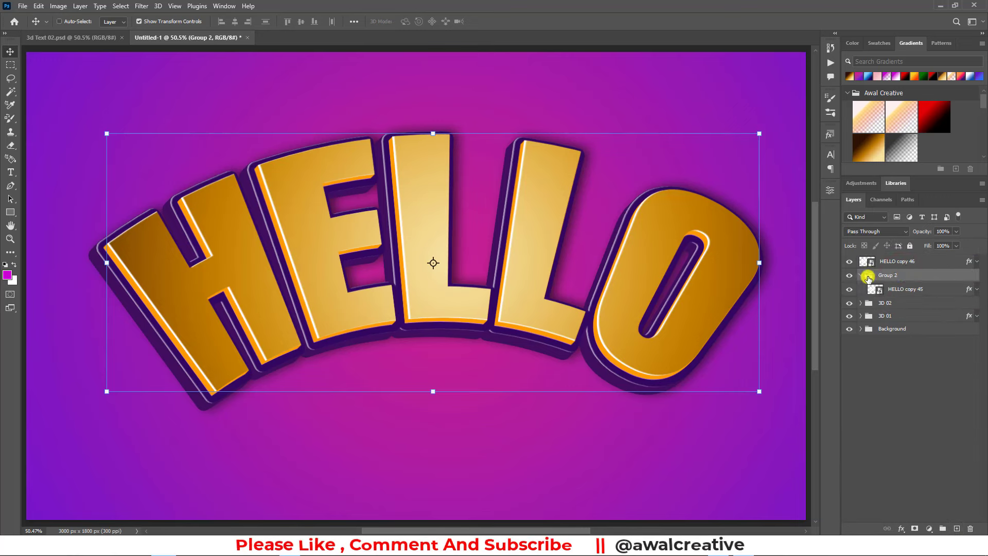
{"action": "left_click", "coordinate": [864, 278]}
{"action": "double_click", "coordinate": [891, 278]}
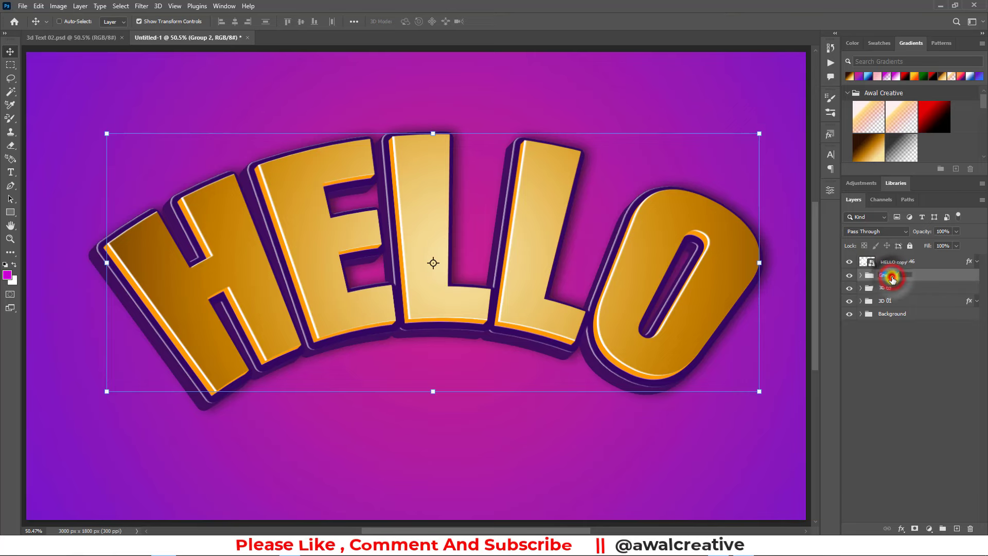
{"action": "type", "text": "3D 03"}
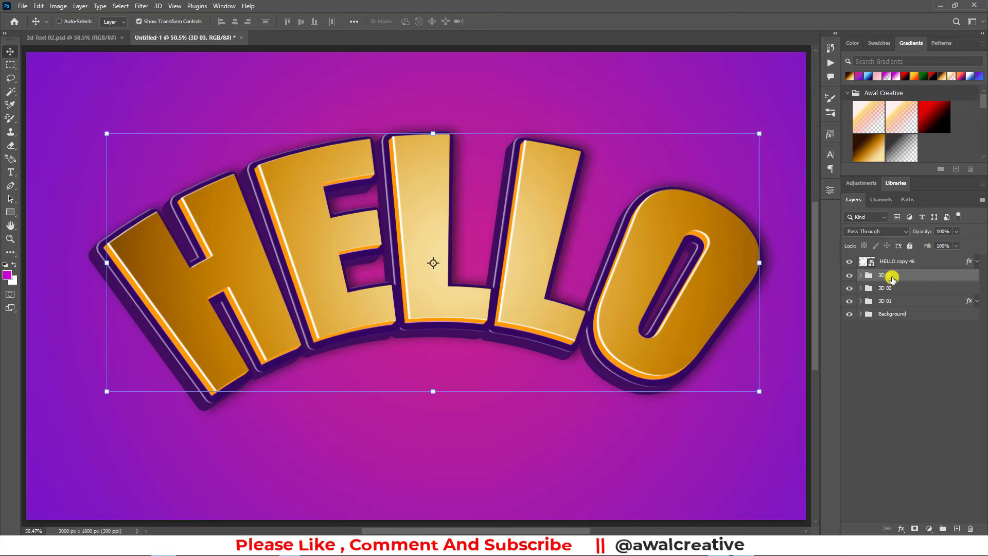
Toggle HELLO copy 46's effects off and back on to preview the plain text
{"action": "left_click", "coordinate": [905, 261]}
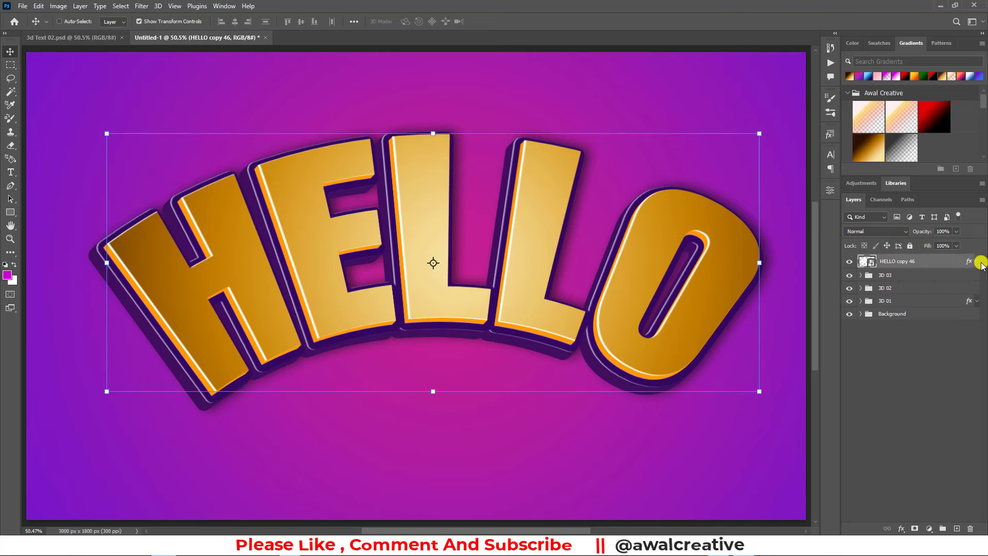
{"action": "left_click", "coordinate": [976, 261]}
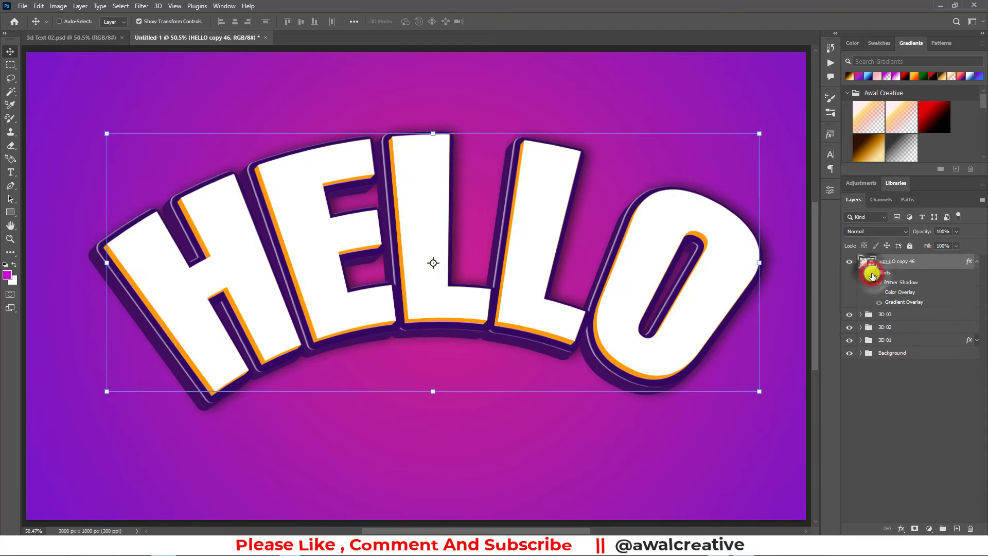
{"action": "left_click", "coordinate": [872, 273]}
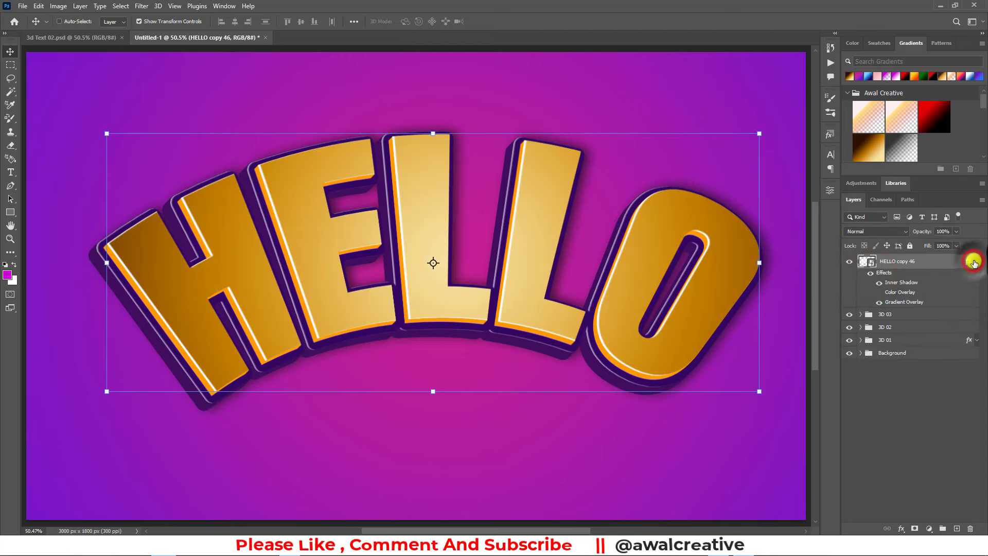
{"action": "left_click", "coordinate": [977, 262]}
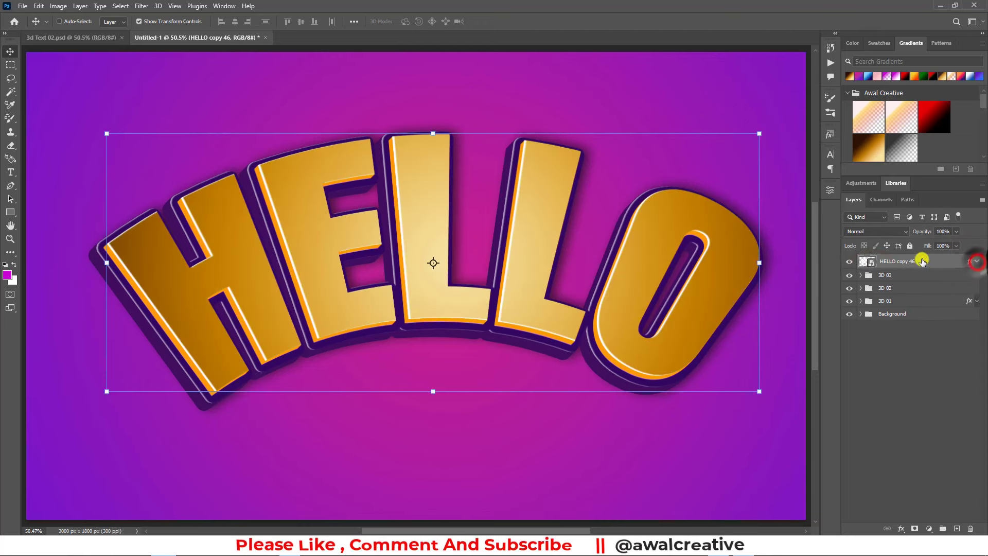
Hide HELLO copy 46 and rename it 'Replace Your Text'
{"action": "left_click", "coordinate": [849, 261]}
{"action": "double_click", "coordinate": [898, 261]}
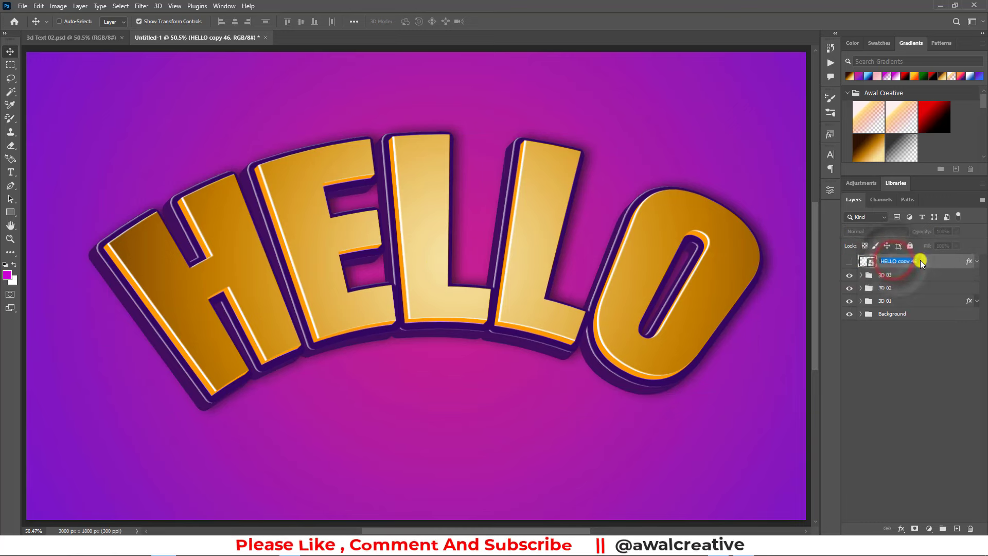
{"action": "type", "text": "Replace Your T"}
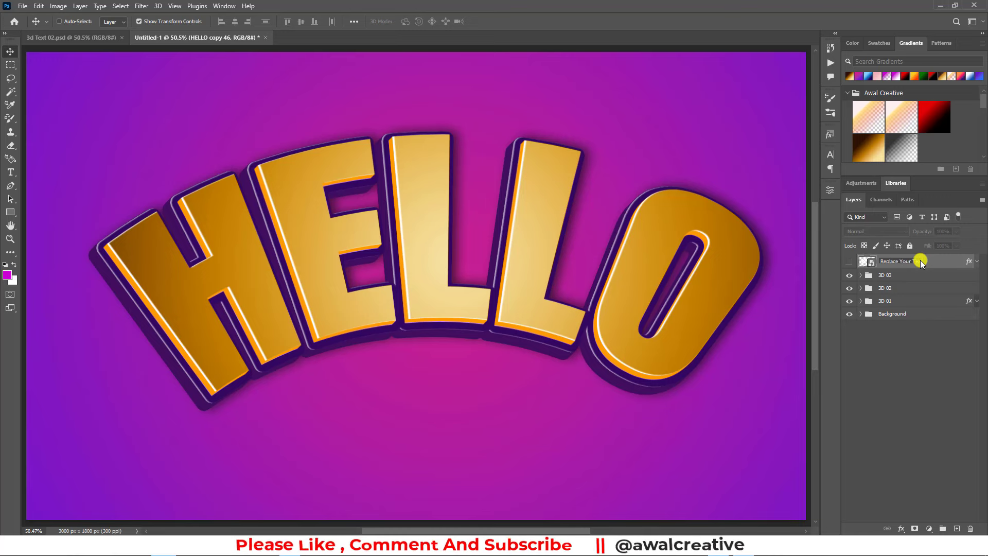
{"action": "key", "text": "Return"}
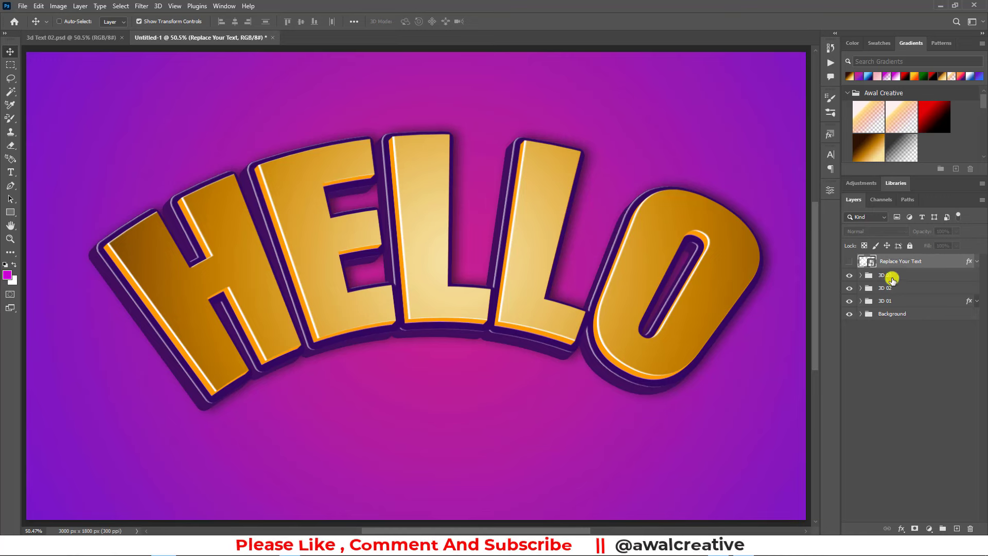
{"action": "left_click", "coordinate": [899, 363]}
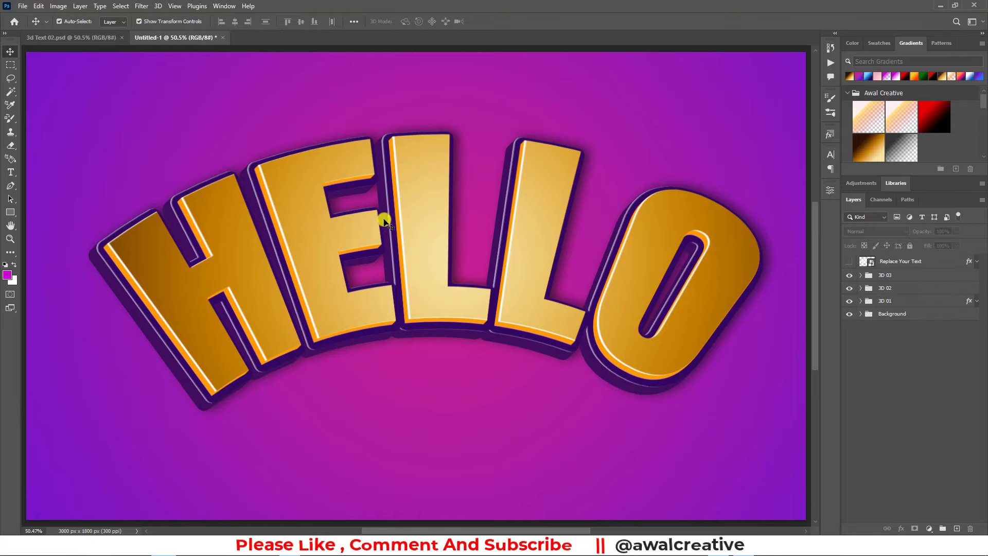
Save the document as 3d Text 03.psd, accepting the Photoshop Format Options
{"action": "key", "text": "ctrl+s"}
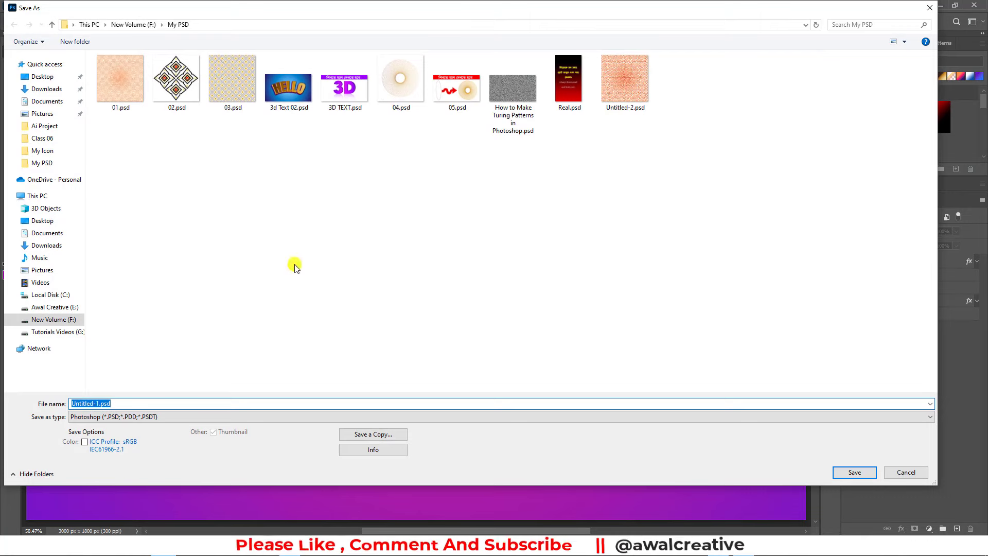
{"action": "type", "text": "3d "}
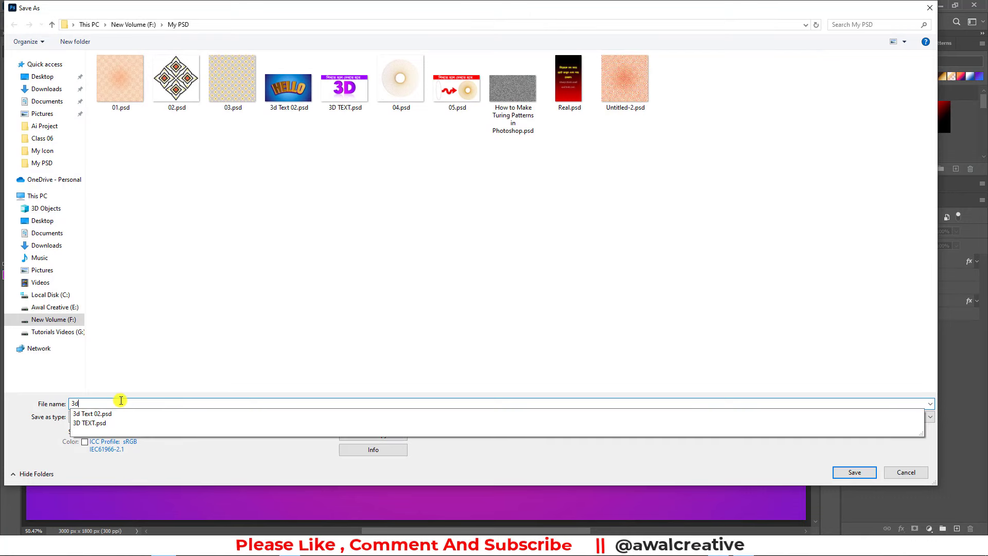
{"action": "type", "text": "03"}
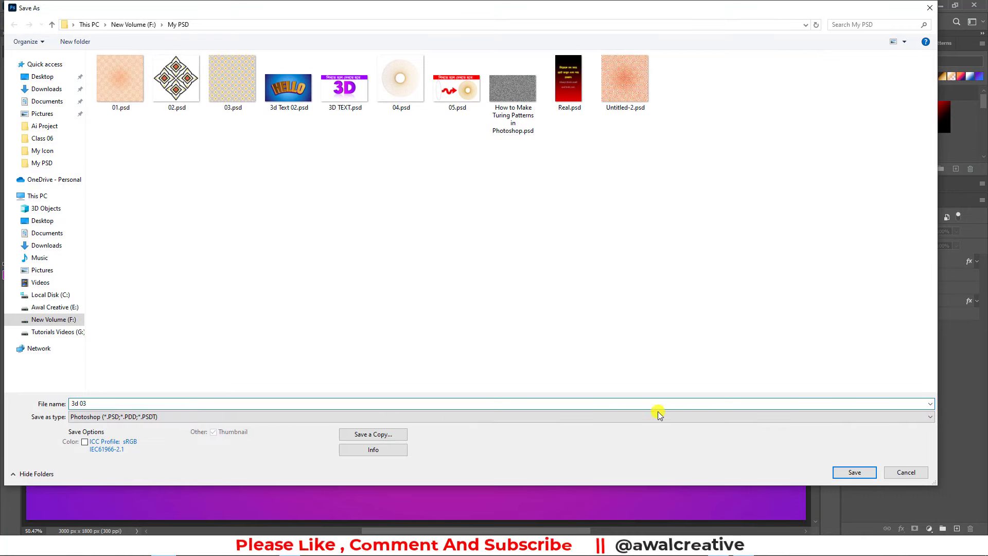
{"action": "key", "text": "BackSpace"}
{"action": "type", "text": "Tex"}
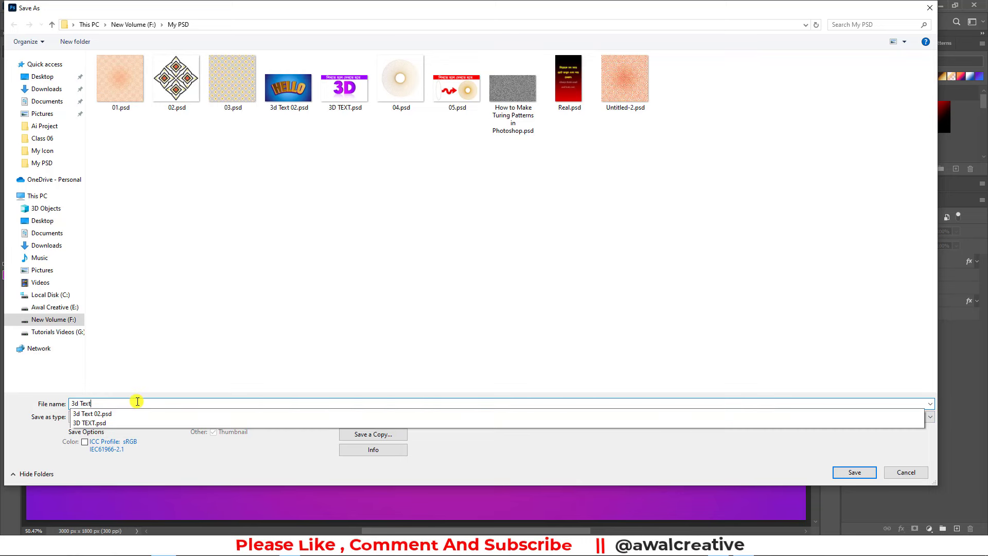
{"action": "type", "text": "t 03"}
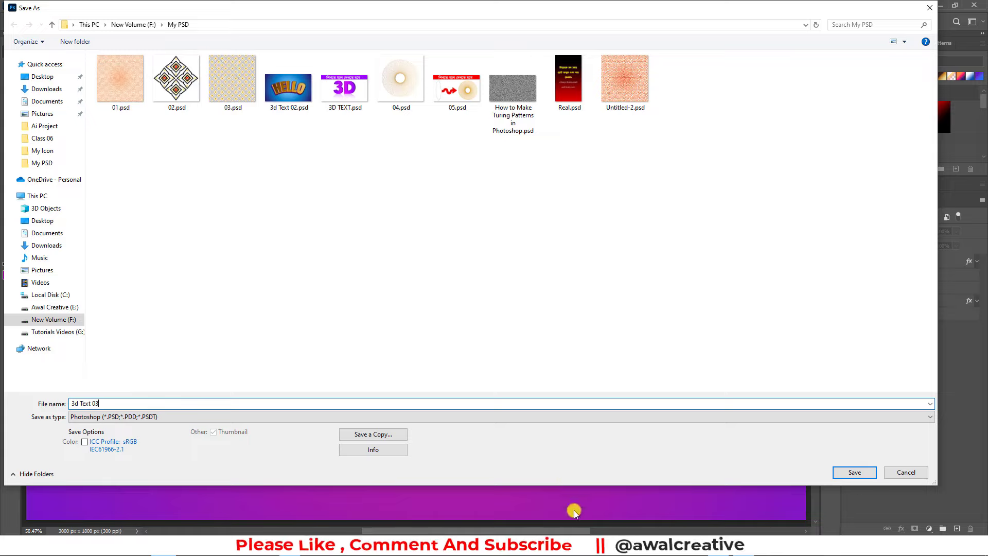
{"action": "left_click", "coordinate": [854, 471]}
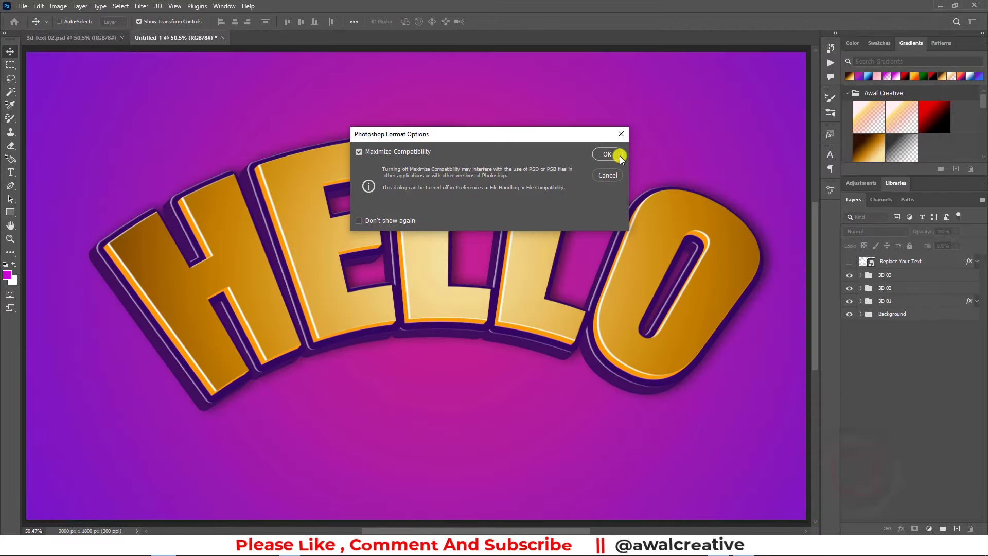
{"action": "left_click", "coordinate": [607, 154]}
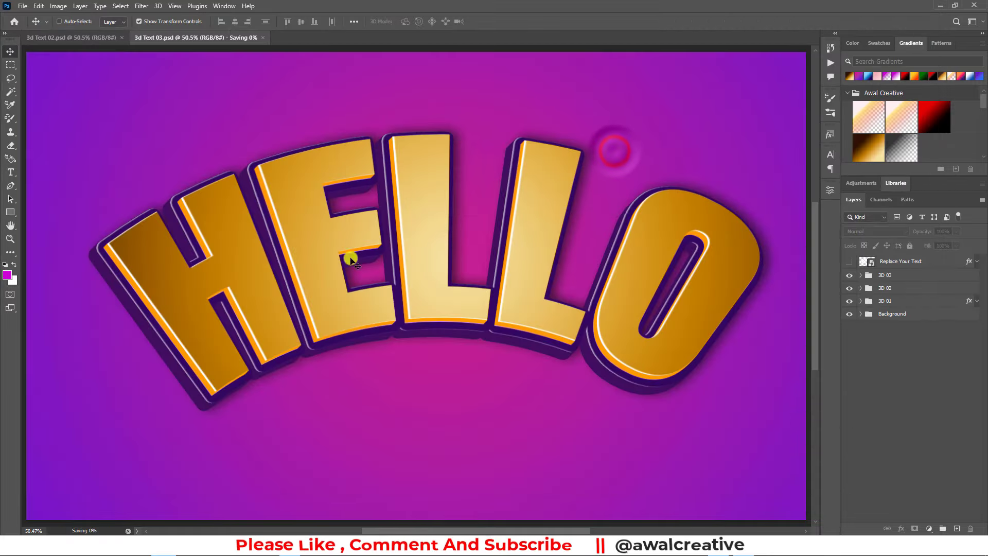
{"action": "left_click", "coordinate": [875, 262]}
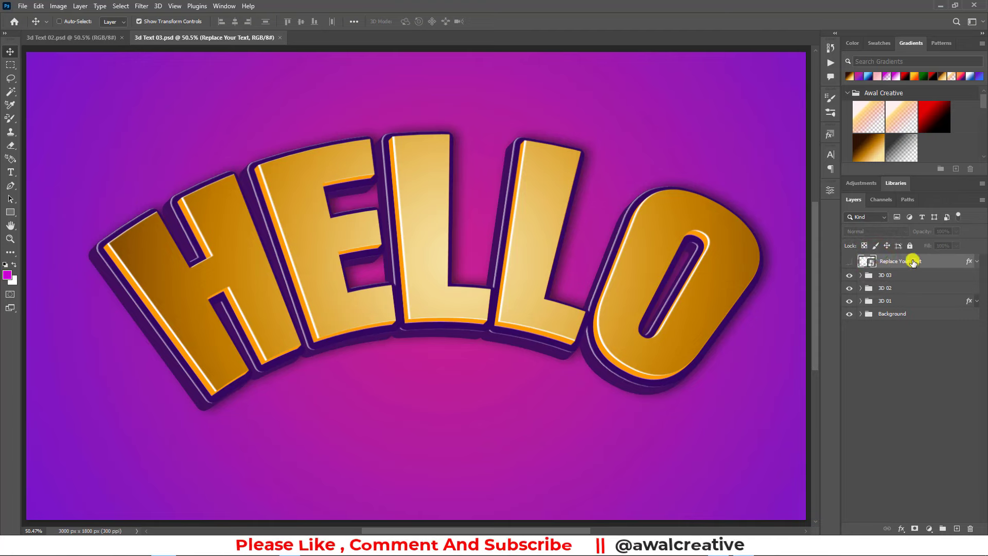
Open the smart object's contents and replace the HELLO text with 100
{"action": "double_click", "coordinate": [866, 260]}
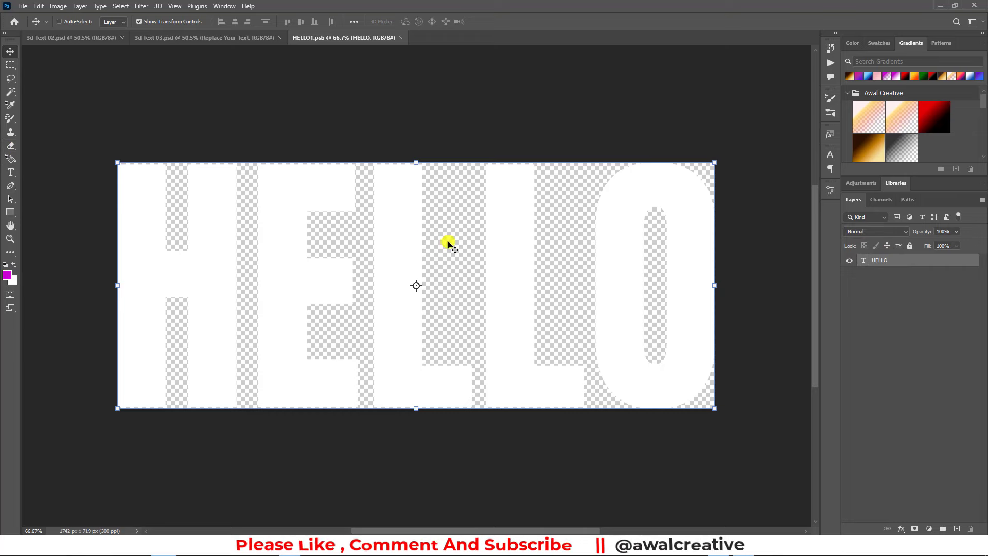
{"action": "double_click", "coordinate": [863, 261]}
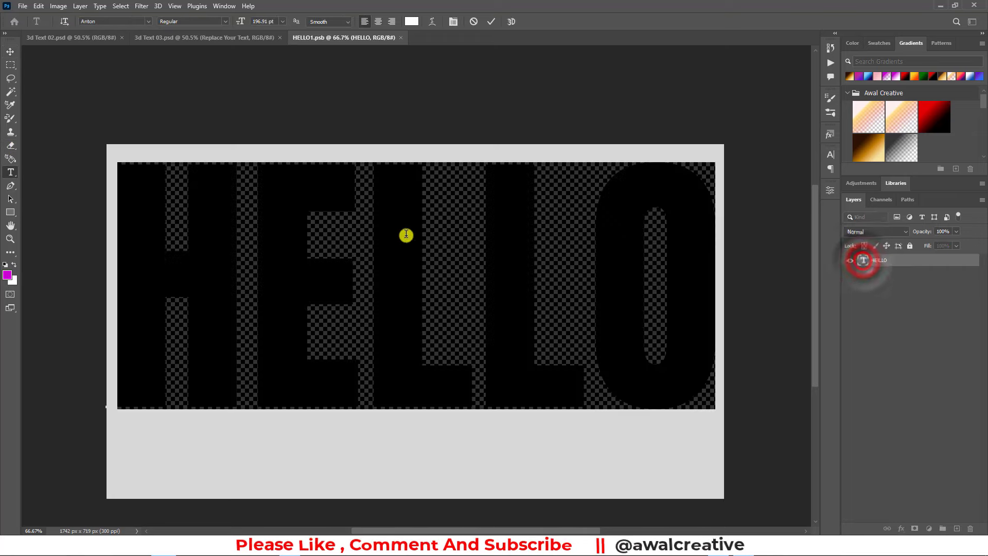
{"action": "type", "text": "100"}
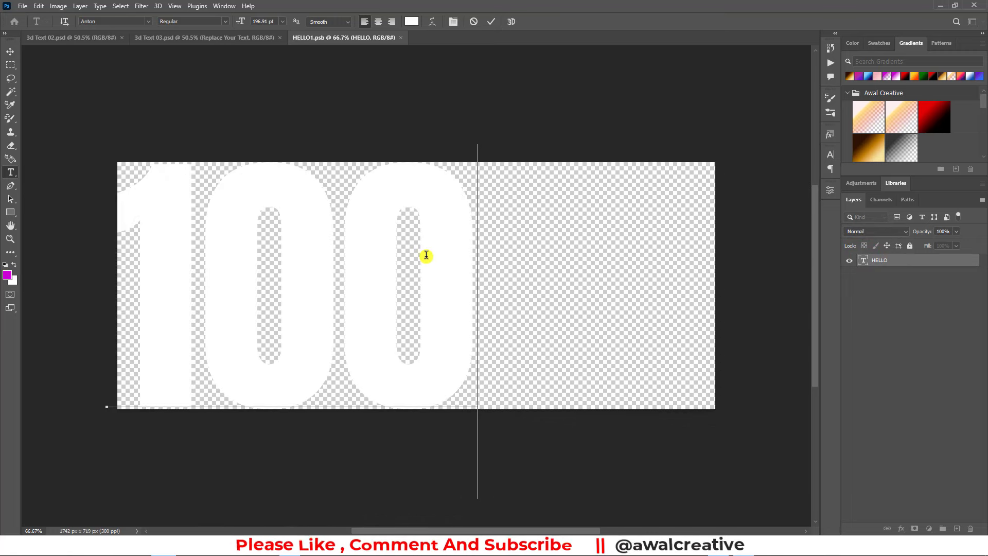
{"action": "left_click", "coordinate": [12, 53]}
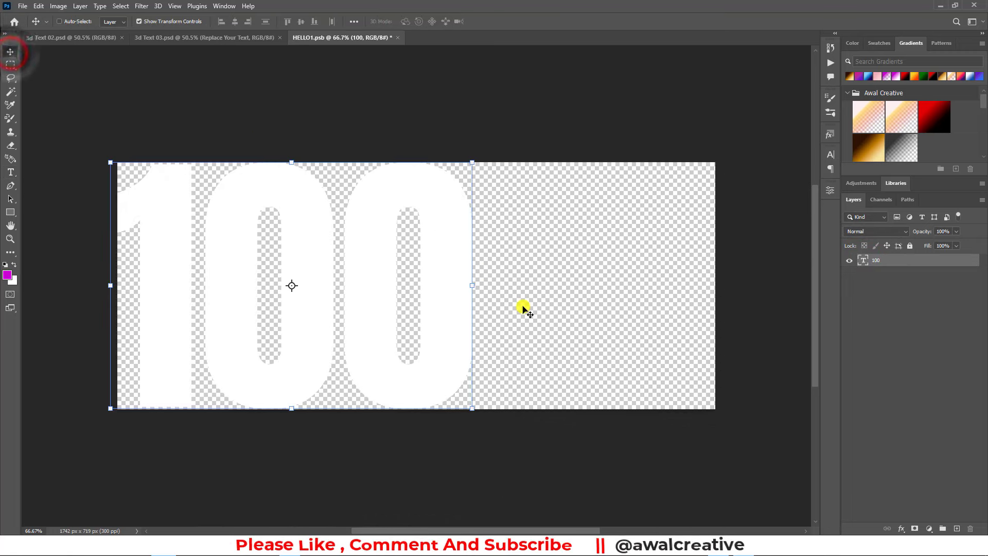
Centre the 100 text horizontally on the canvas and save the smart object
{"action": "key", "text": "ctrl+a"}
{"action": "left_click", "coordinate": [235, 22]}
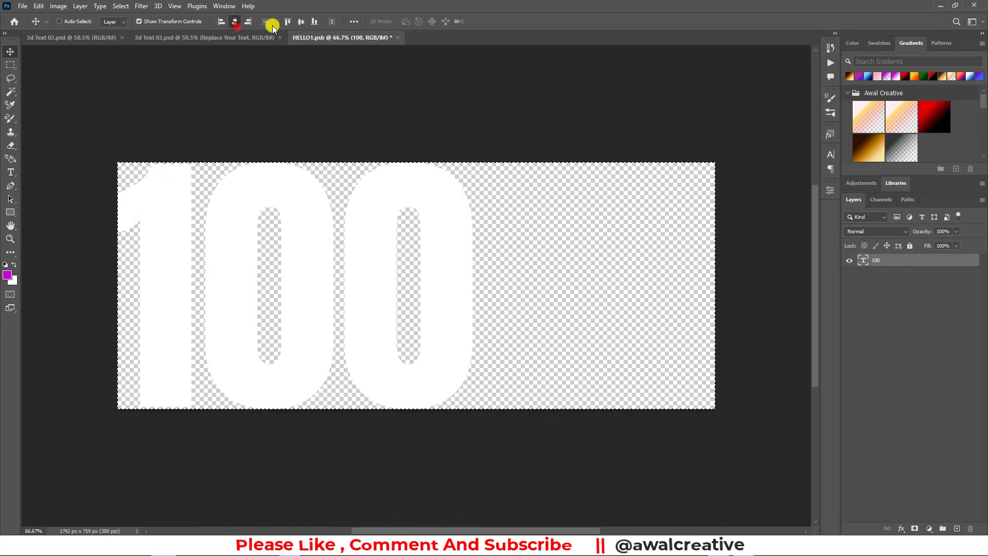
{"action": "left_click", "coordinate": [301, 21]}
{"action": "key", "text": "ctrl+d"}
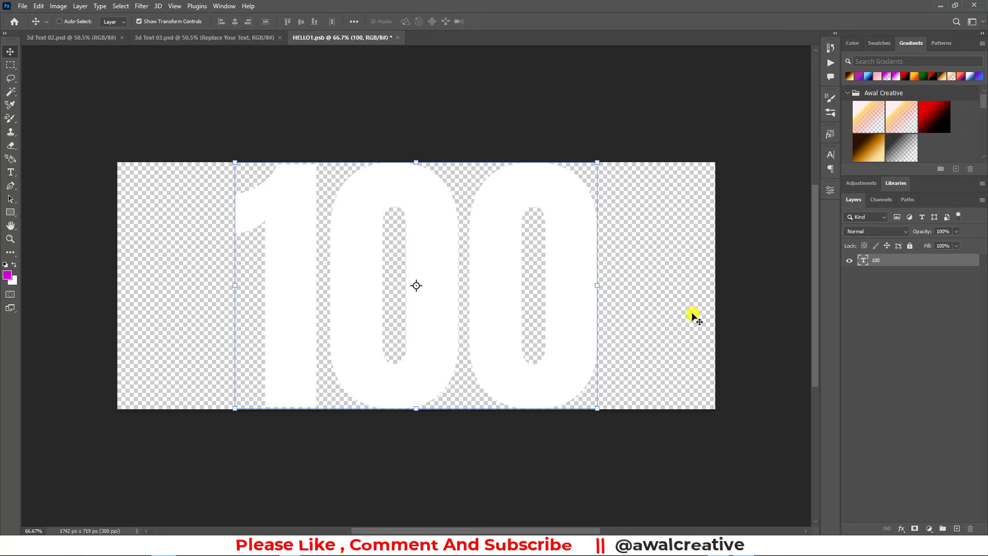
{"action": "key", "text": "ctrl+s"}
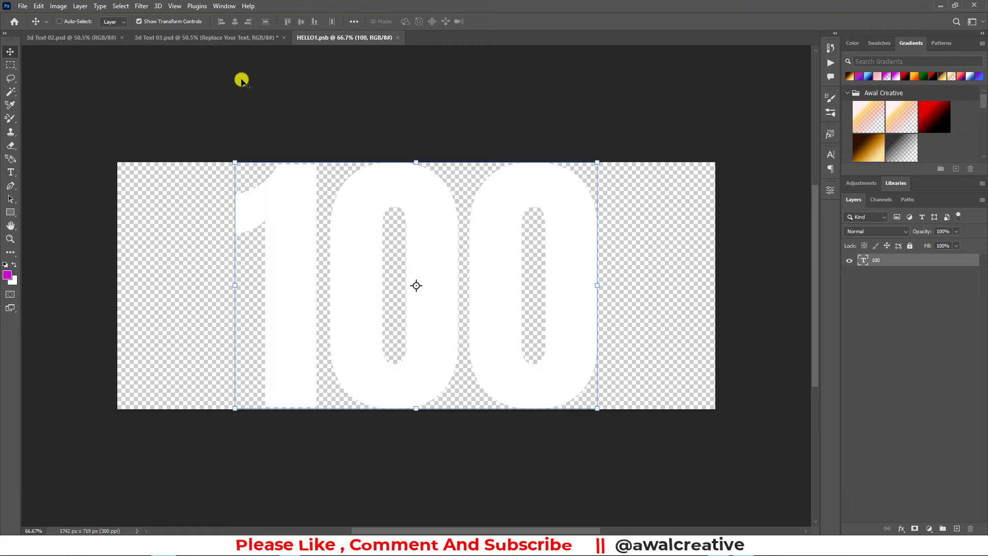
Switch back to the 3d Text 03.psd document to view the lettering now reading 100
{"action": "left_click", "coordinate": [200, 38]}
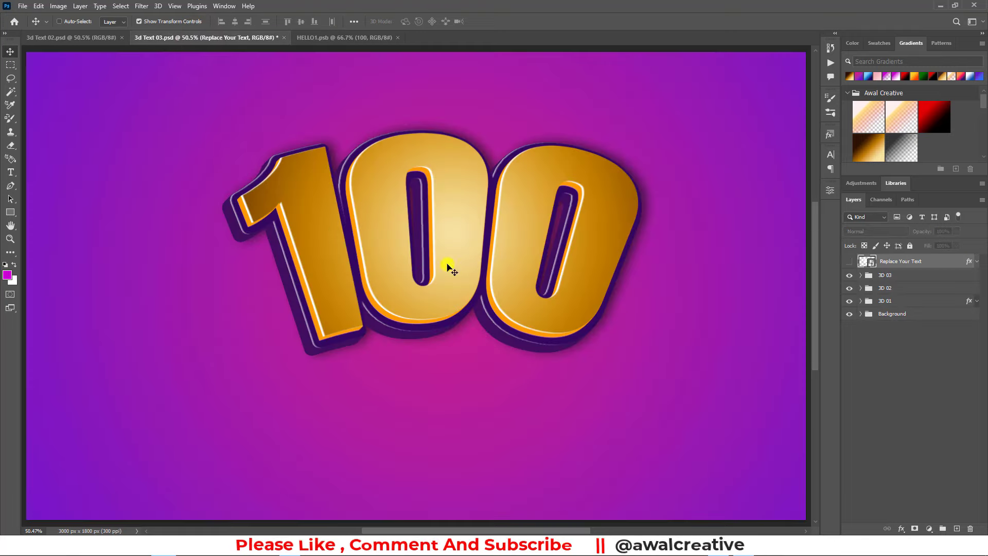